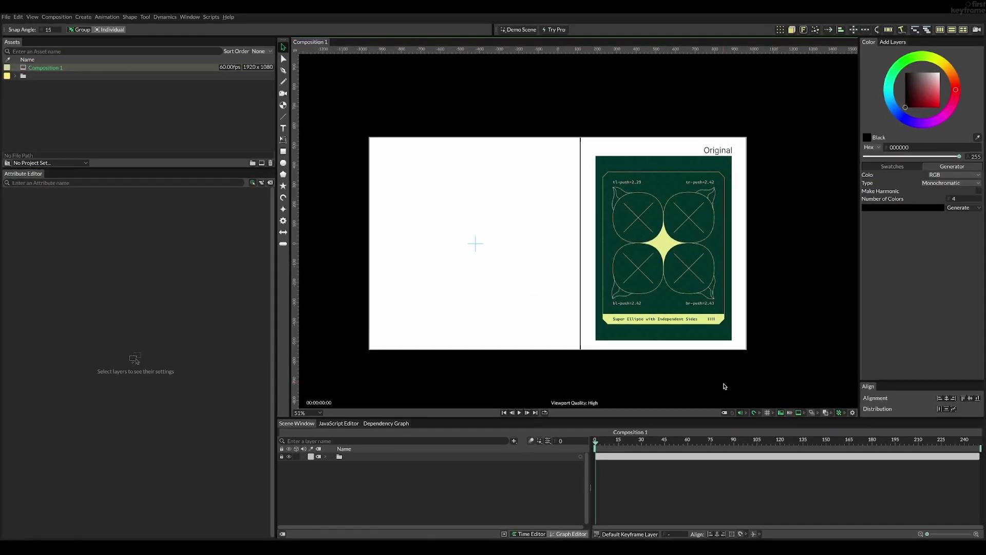
Examine the original poster's super ellipses, corner push values and central star beside the blank working area.
{"action": "scroll", "coordinate": [697, 232], "scroll_direction": "up", "scroll_amount": 4}
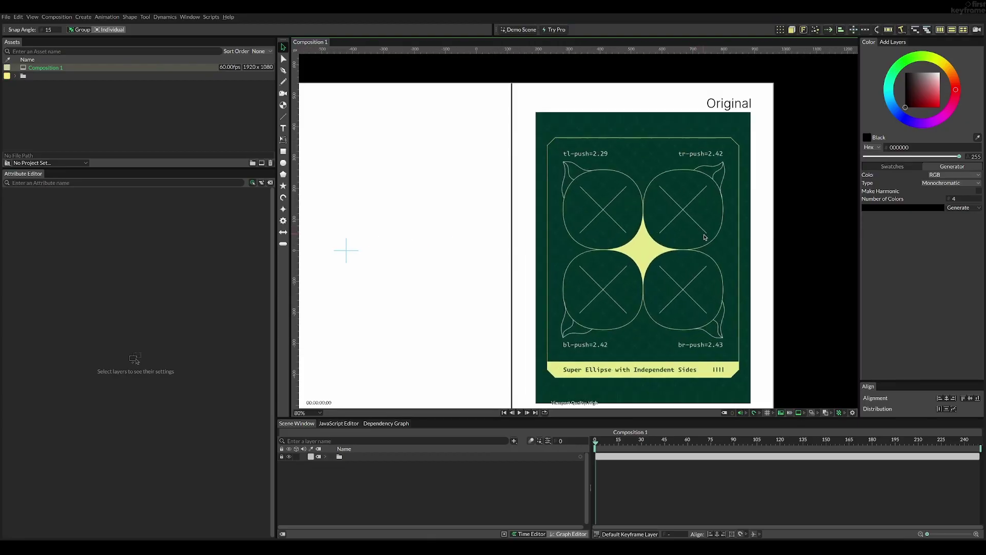
{"action": "left_click_drag", "start_coordinate": [729, 249], "coordinate": [653, 236]}
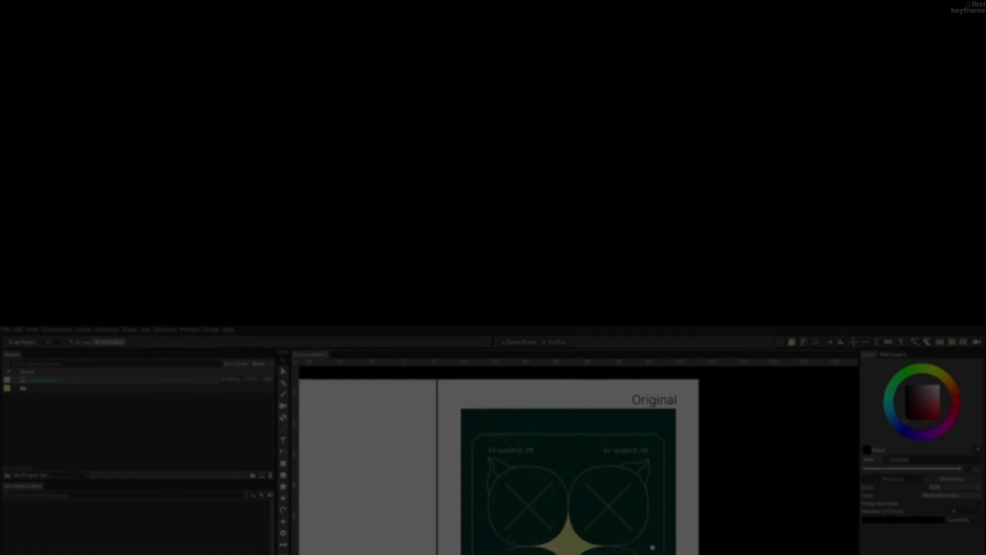
{"action": "scroll", "coordinate": [654, 315], "scroll_direction": "up", "scroll_amount": 1}
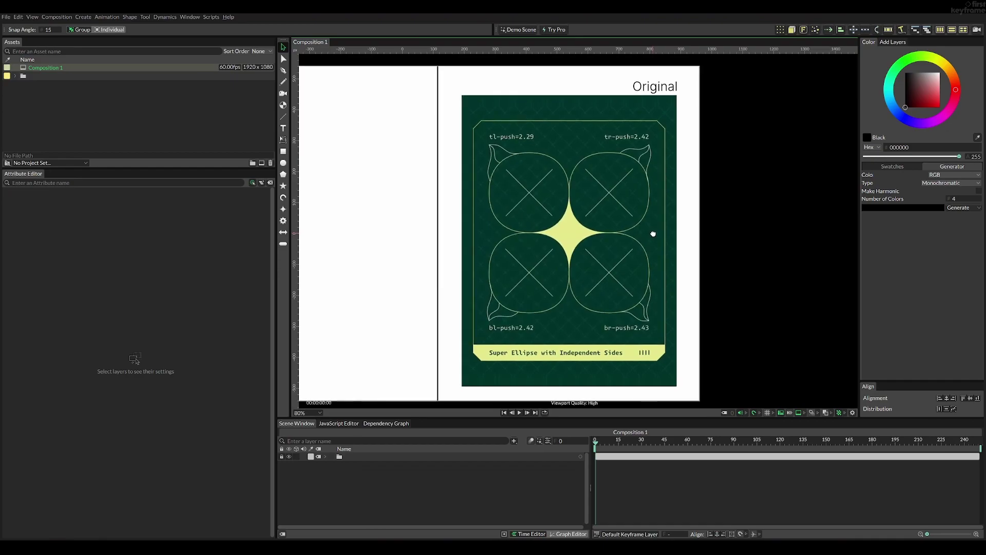
{"action": "scroll", "coordinate": [631, 247], "scroll_direction": "down", "scroll_amount": 6}
{"action": "left_click_drag", "start_coordinate": [483, 242], "coordinate": [616, 235]}
{"action": "scroll", "coordinate": [599, 236], "scroll_direction": "up", "scroll_amount": 3}
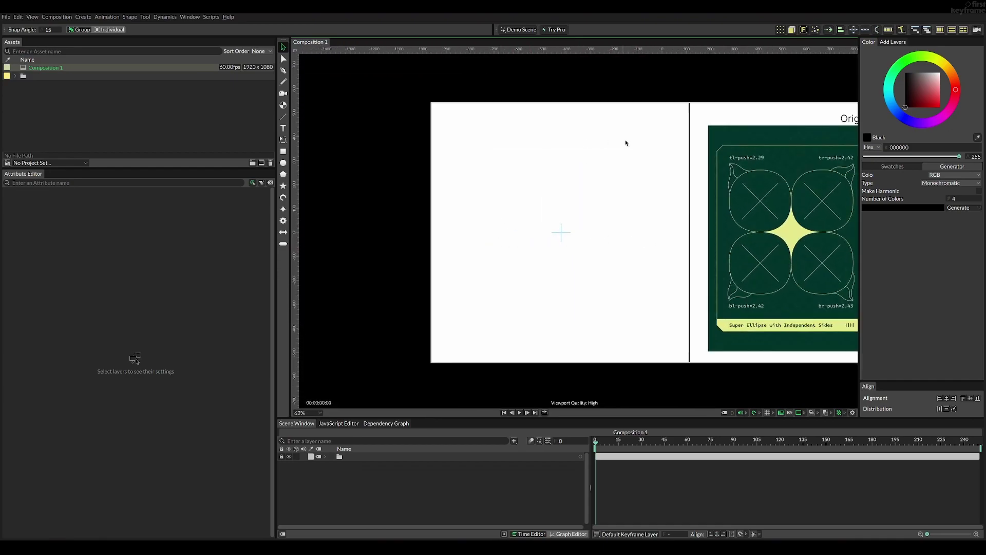
{"action": "left_click_drag", "start_coordinate": [652, 204], "coordinate": [547, 208]}
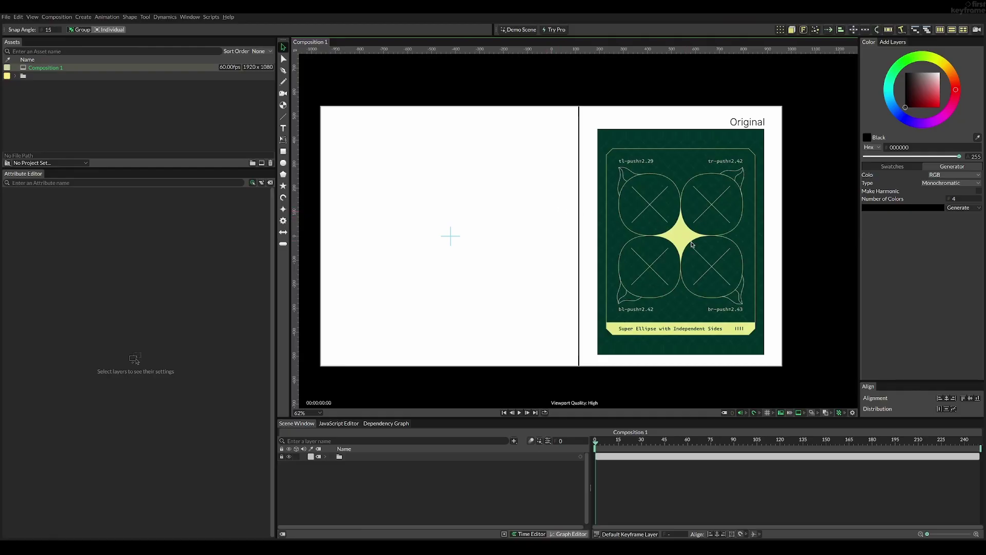
{"action": "left_click_drag", "start_coordinate": [694, 253], "coordinate": [611, 262]}
{"action": "scroll", "coordinate": [580, 250], "scroll_direction": "up", "scroll_amount": 3}
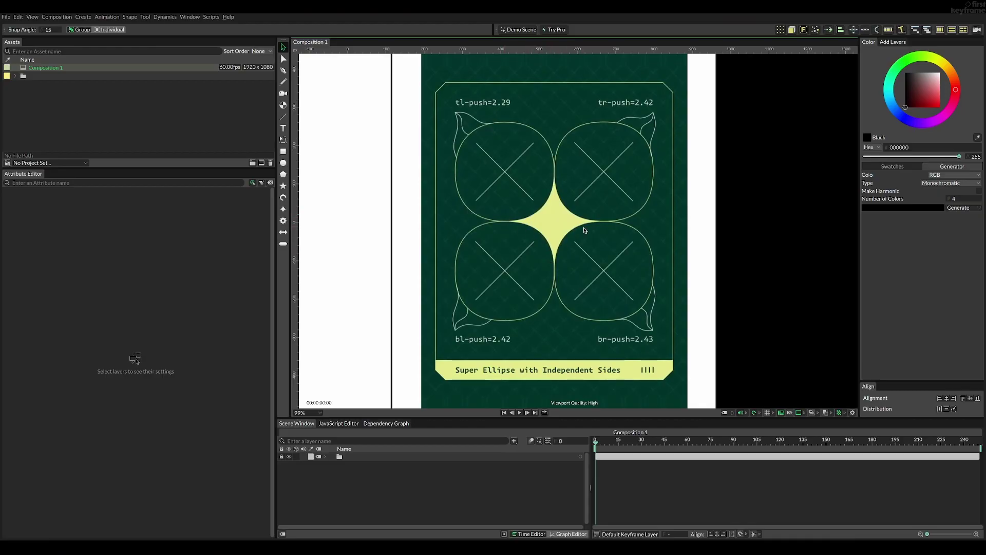
{"action": "left_click", "coordinate": [284, 210]}
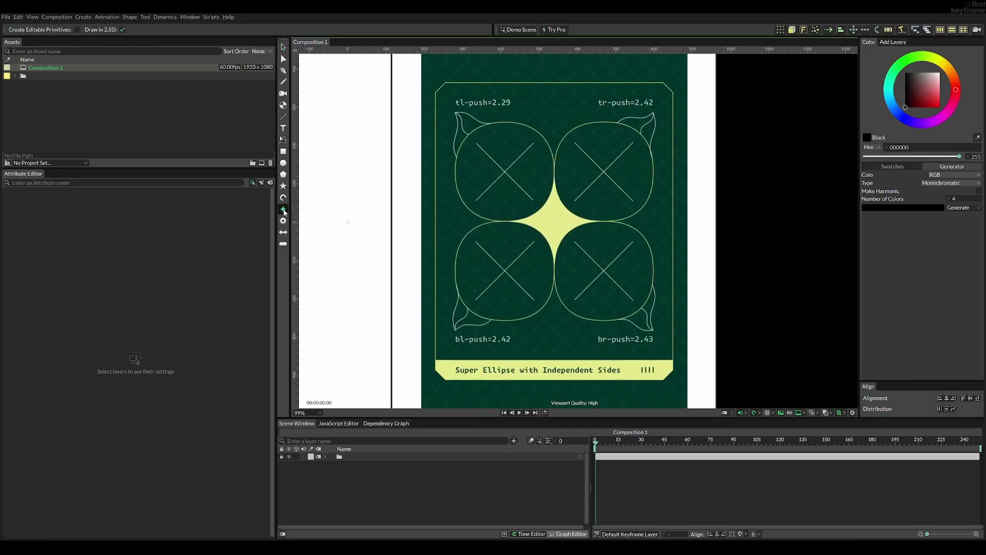
{"action": "left_click_drag", "start_coordinate": [554, 222], "coordinate": [630, 245]}
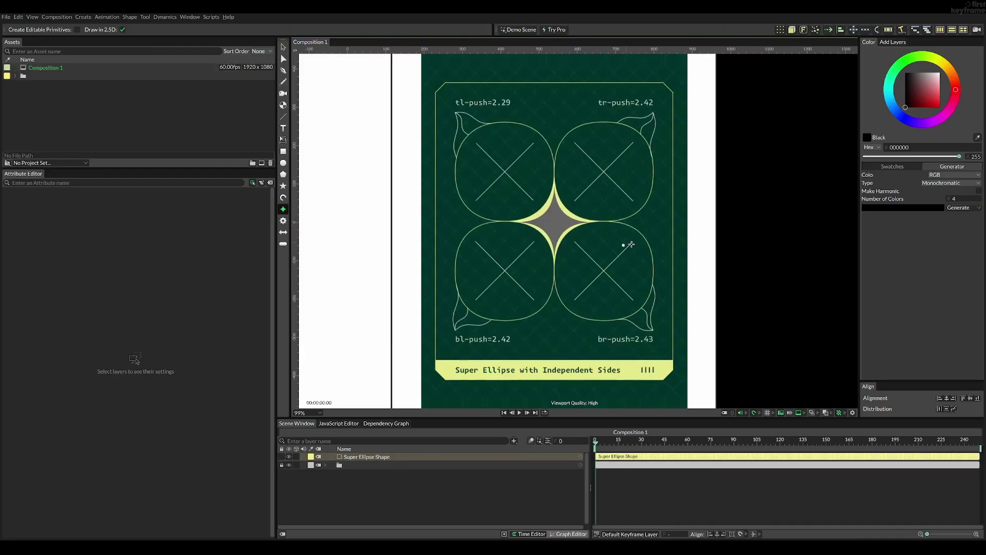
{"action": "key", "text": "ctrl+z"}
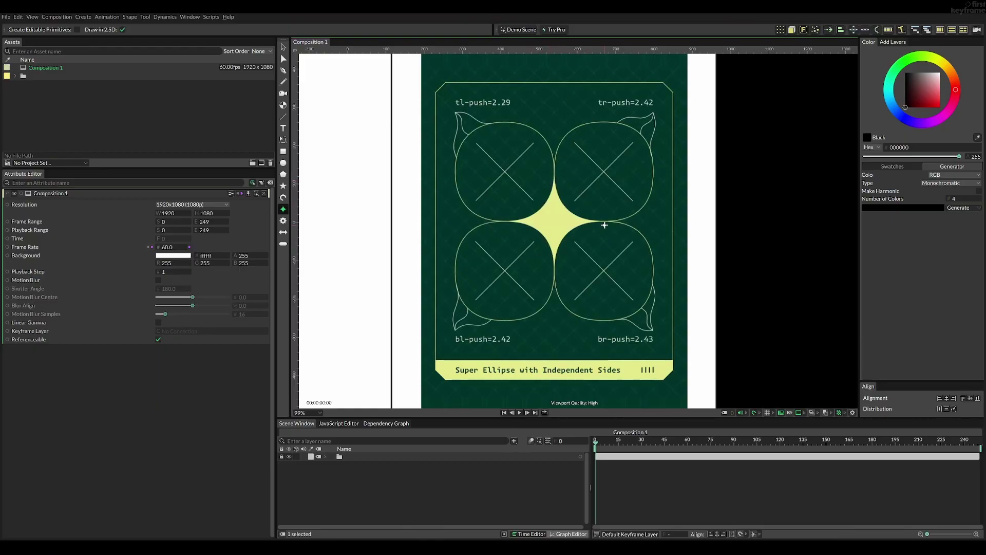
Place a super ellipse centred on the original's lower-left cross and set its push to 2.42 and radius to 130.
{"action": "scroll", "coordinate": [605, 225], "scroll_direction": "up", "scroll_amount": 5}
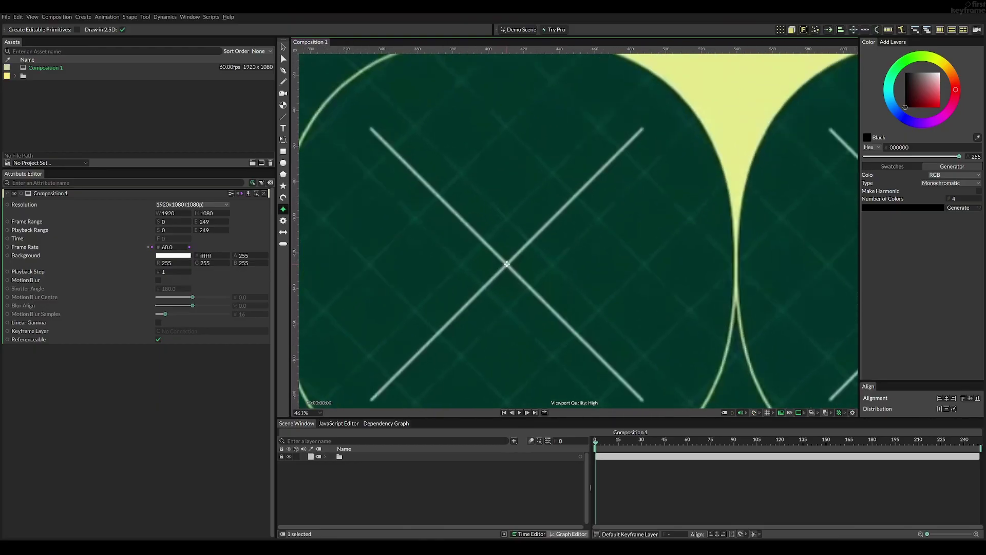
{"action": "left_click", "coordinate": [508, 264]}
{"action": "scroll", "coordinate": [508, 264], "scroll_direction": "down", "scroll_amount": 4}
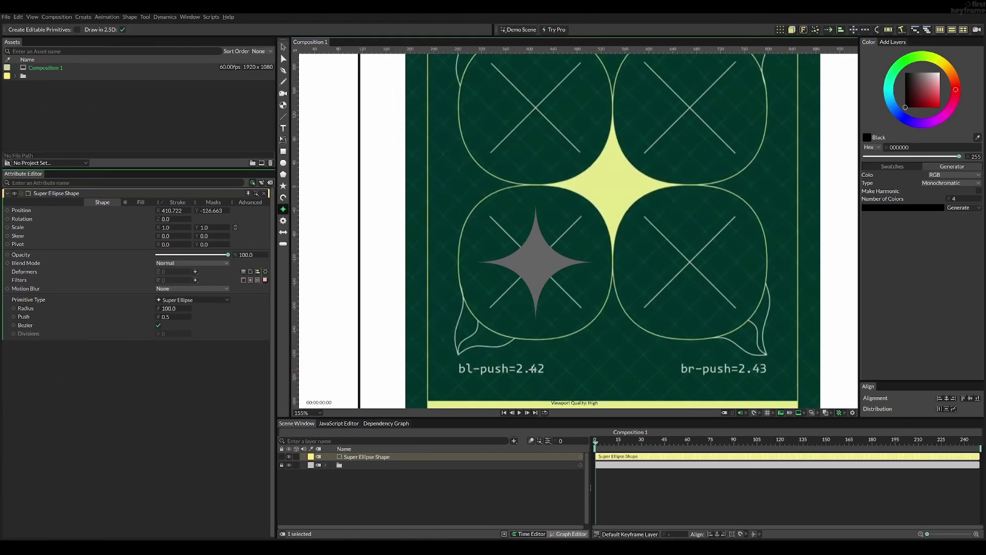
{"action": "left_click_drag", "start_coordinate": [170, 319], "coordinate": [230, 320]}
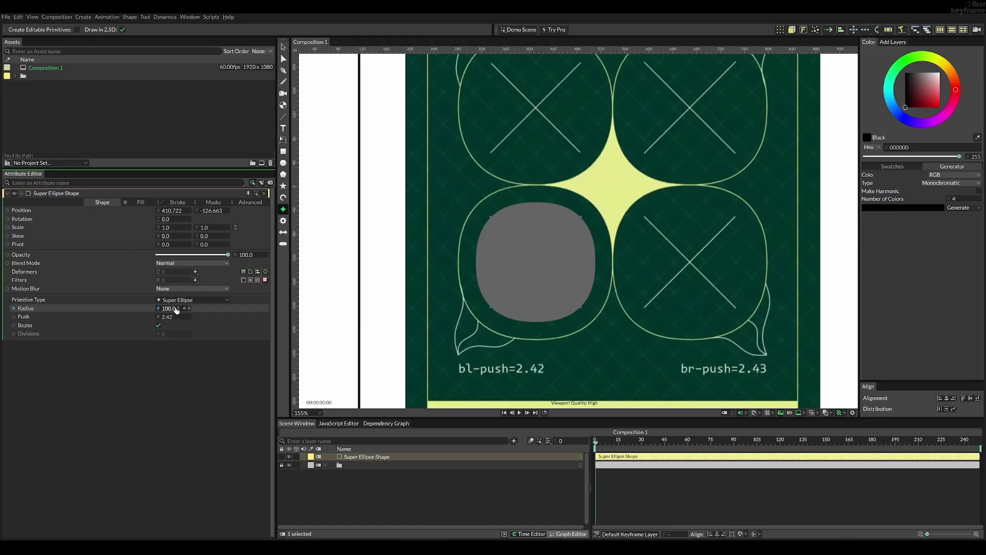
{"action": "left_click_drag", "start_coordinate": [167, 308], "coordinate": [188, 308]}
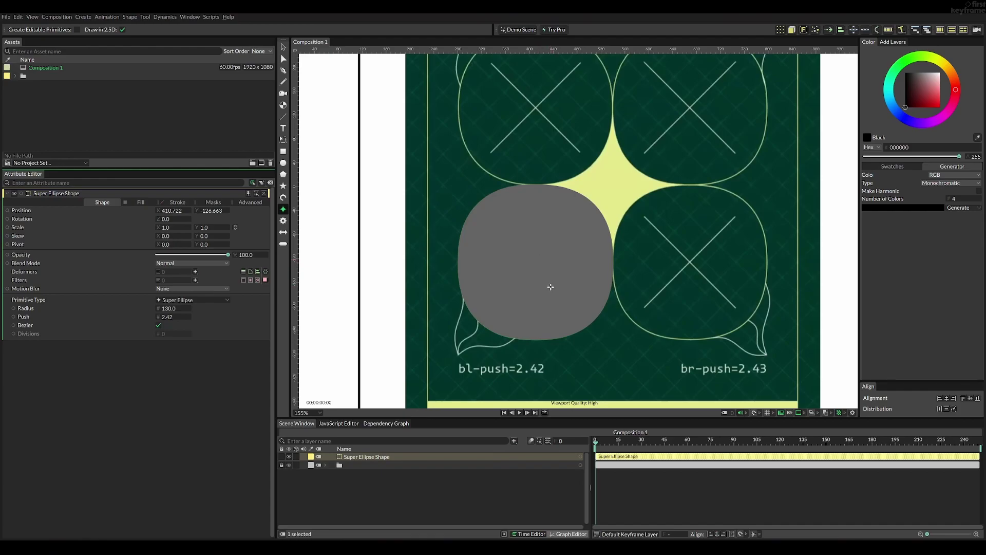
Move the super ellipse into the blank working area at position X -550, Y -130.
{"action": "scroll", "coordinate": [550, 287], "scroll_direction": "down", "scroll_amount": 3}
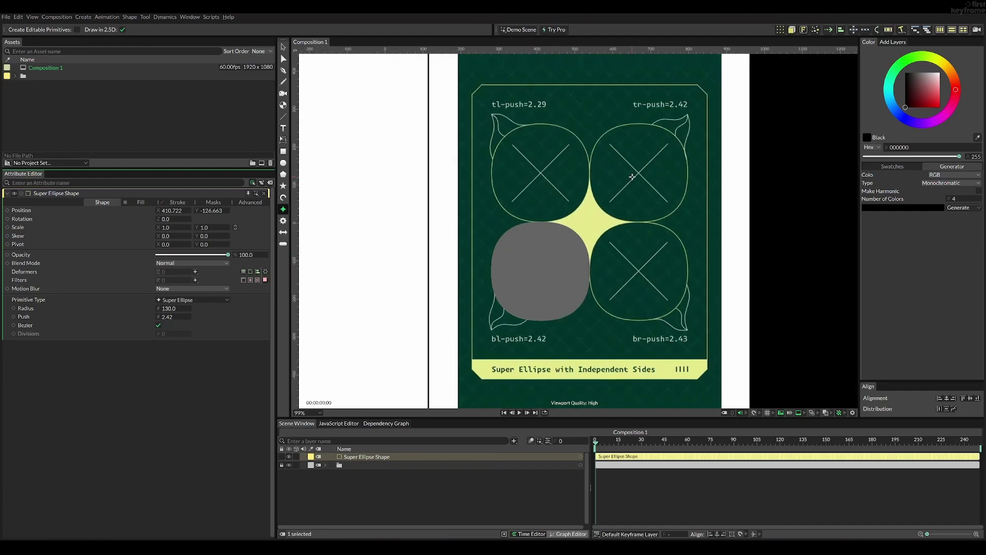
{"action": "left_click_drag", "start_coordinate": [590, 270], "coordinate": [683, 264]}
{"action": "left_click", "coordinate": [283, 47]}
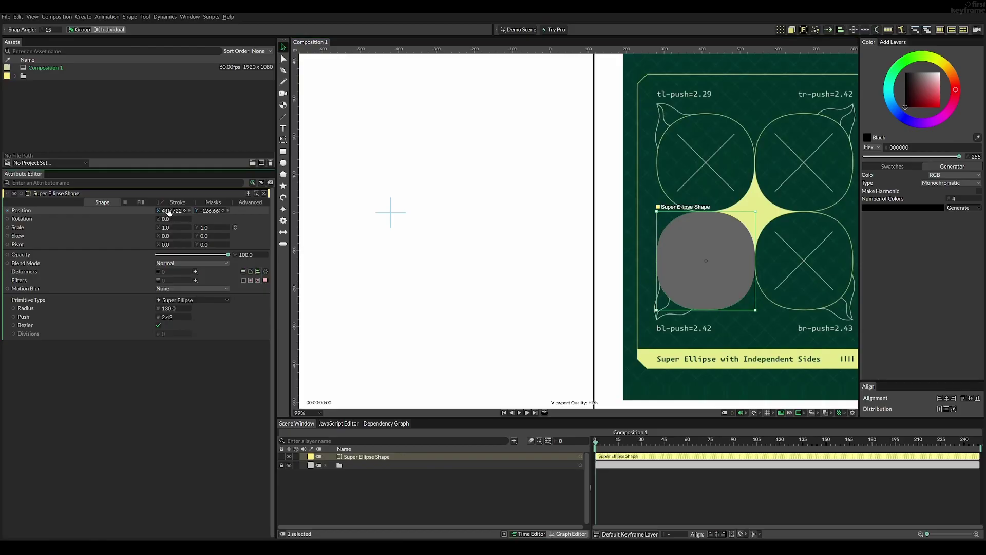
{"action": "left_click_drag", "start_coordinate": [170, 211], "coordinate": [26, 219]}
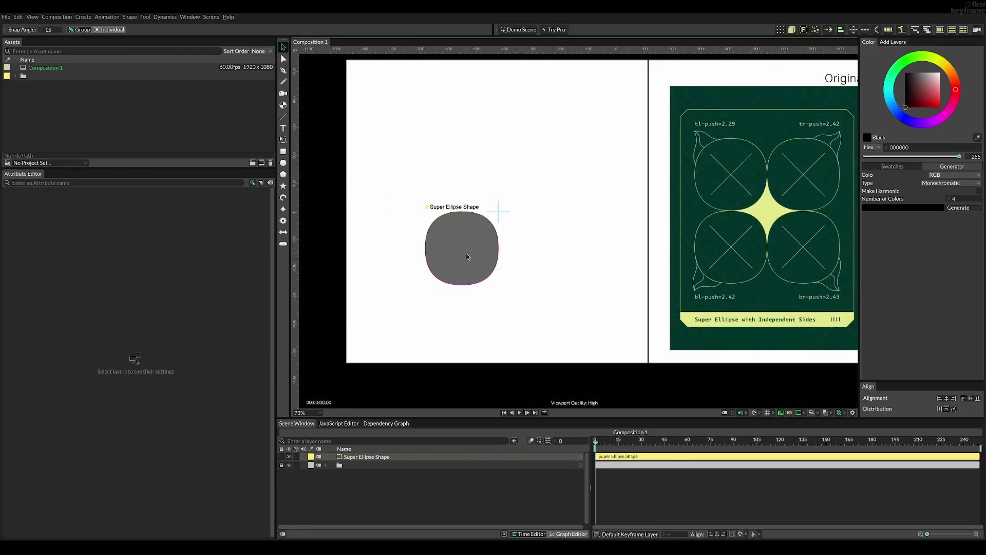
Duplicate the super ellipse into a two-by-two grid, with the second column at X -290 and the upper row at Y 130.
{"action": "left_click", "coordinate": [469, 257]}
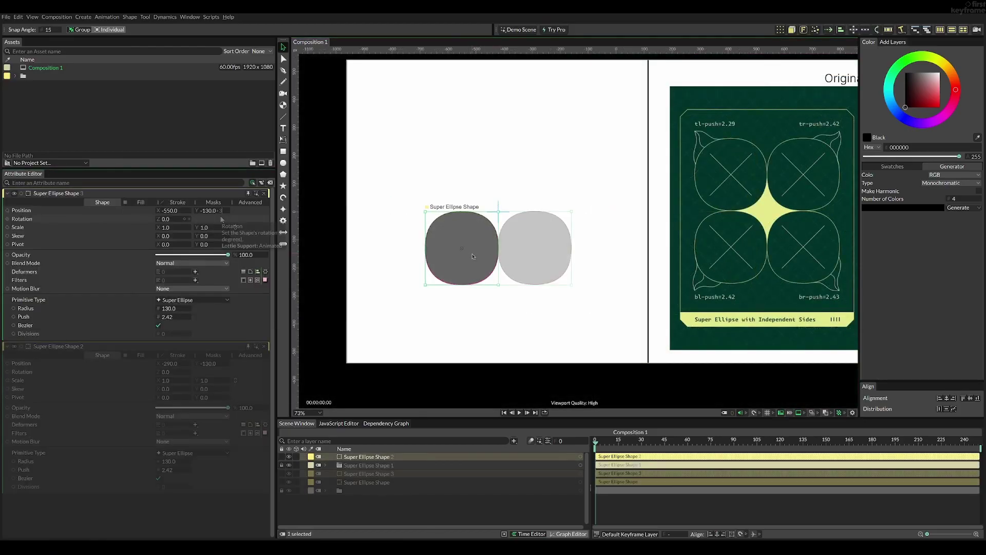
{"action": "type", "text": "5"}
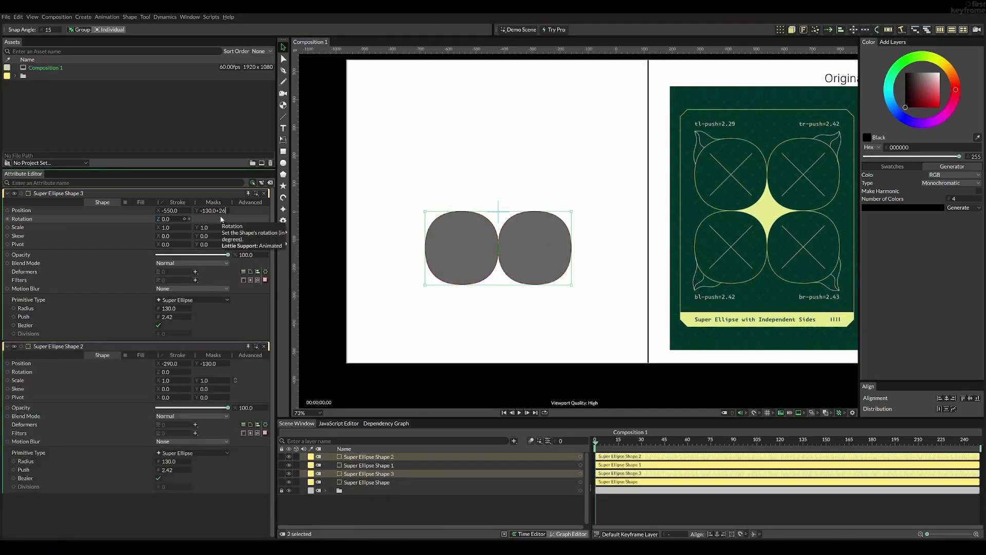
{"action": "type", "text": "0"}
{"action": "key", "text": "Return"}
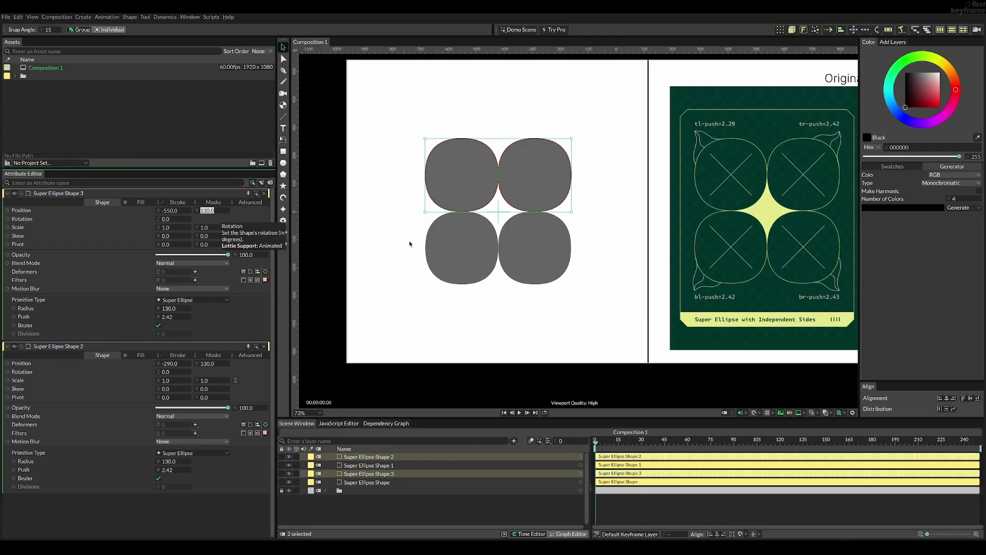
{"action": "left_click", "coordinate": [532, 311]}
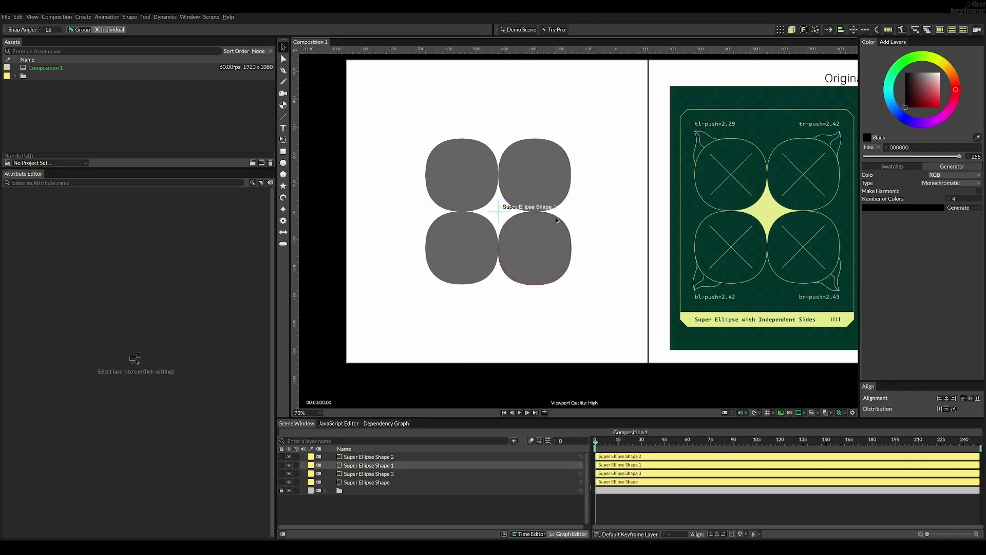
Draw a rectangle about 697 by 942 over the original poster, position it at X -420, Y 0, and stack it beneath the super ellipses.
{"action": "left_click_drag", "start_coordinate": [671, 206], "coordinate": [606, 225]}
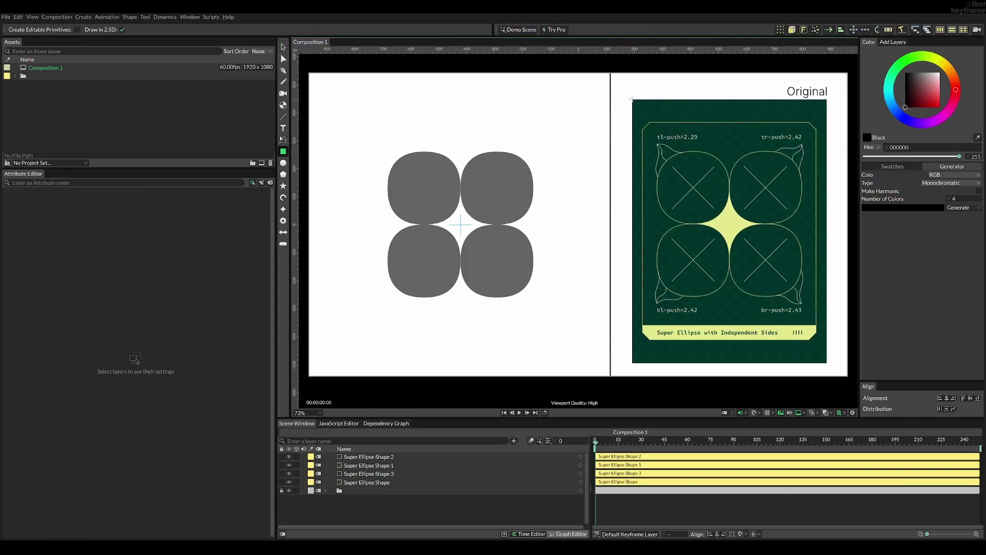
{"action": "left_click_drag", "start_coordinate": [632, 99], "coordinate": [828, 363]}
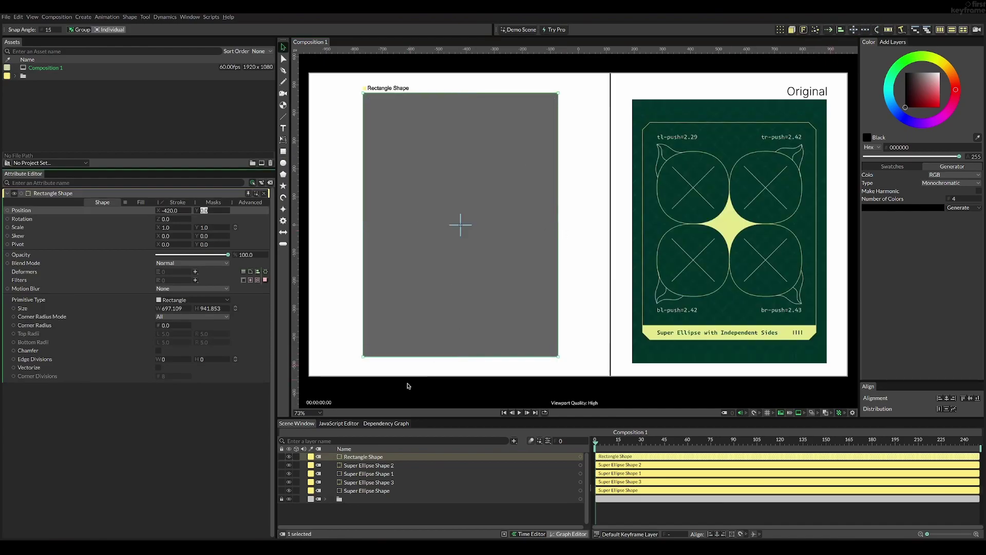
{"action": "left_click_drag", "start_coordinate": [354, 456], "coordinate": [380, 495]}
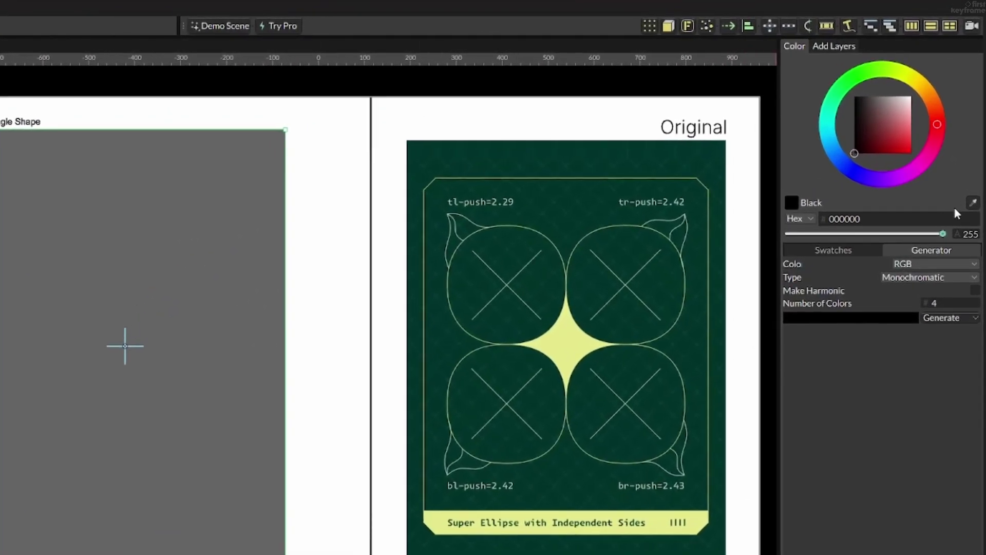
Fill the rectangle with the dark green 003228 sampled from the original poster's background.
{"action": "left_click", "coordinate": [976, 138]}
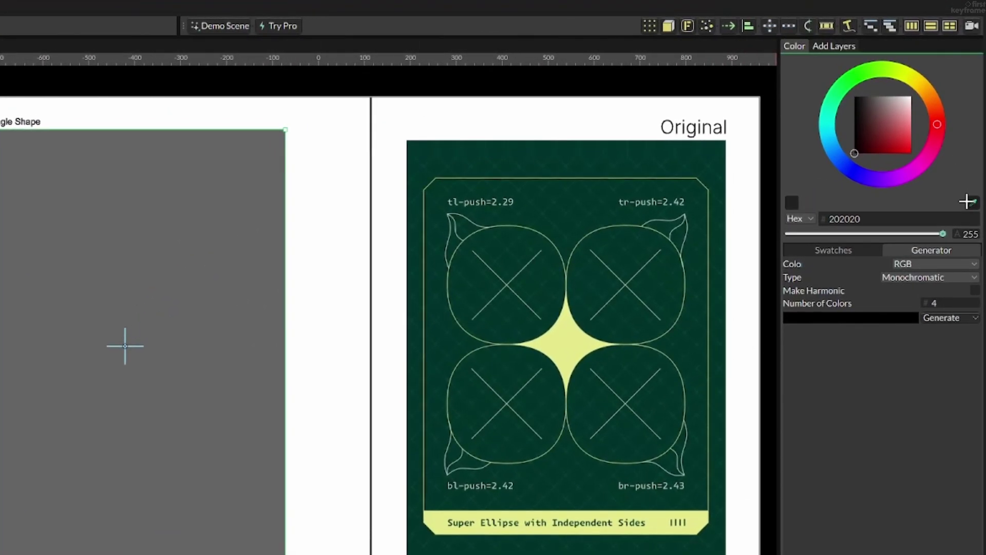
{"action": "left_click", "coordinate": [542, 415]}
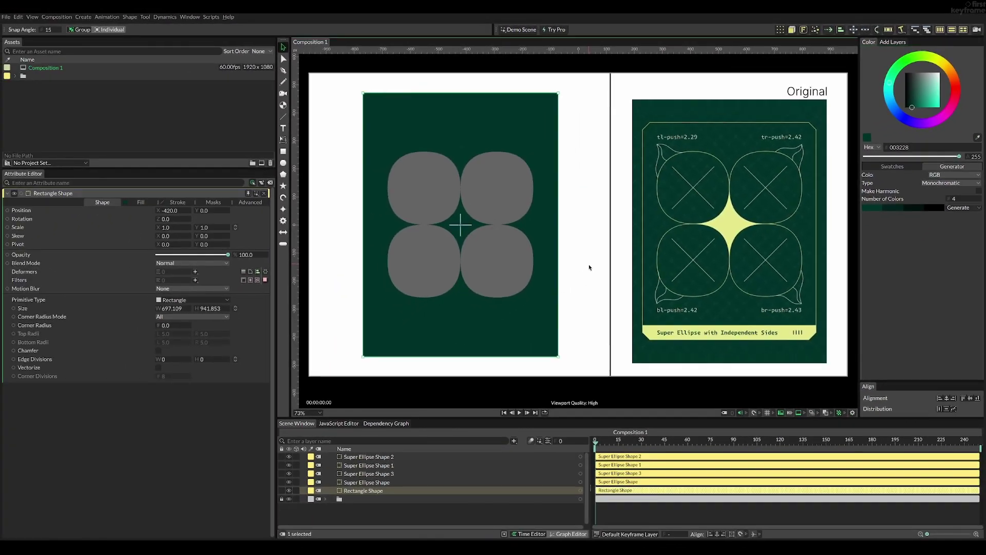
{"action": "left_click", "coordinate": [334, 416]}
Turn off the upper-right super ellipse's fill and give it a stroke with a width of 2.
{"action": "left_click", "coordinate": [506, 198]}
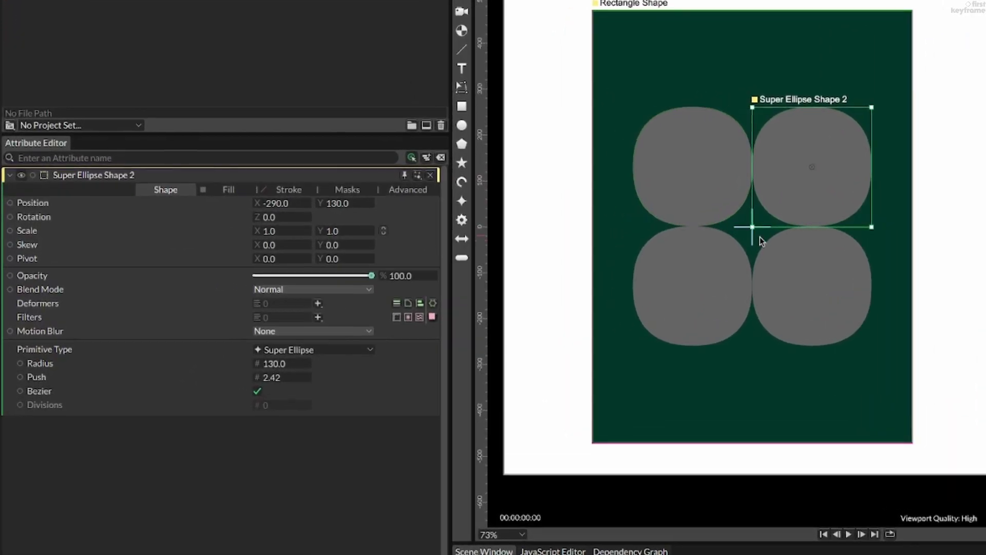
{"action": "left_click", "coordinate": [230, 189]}
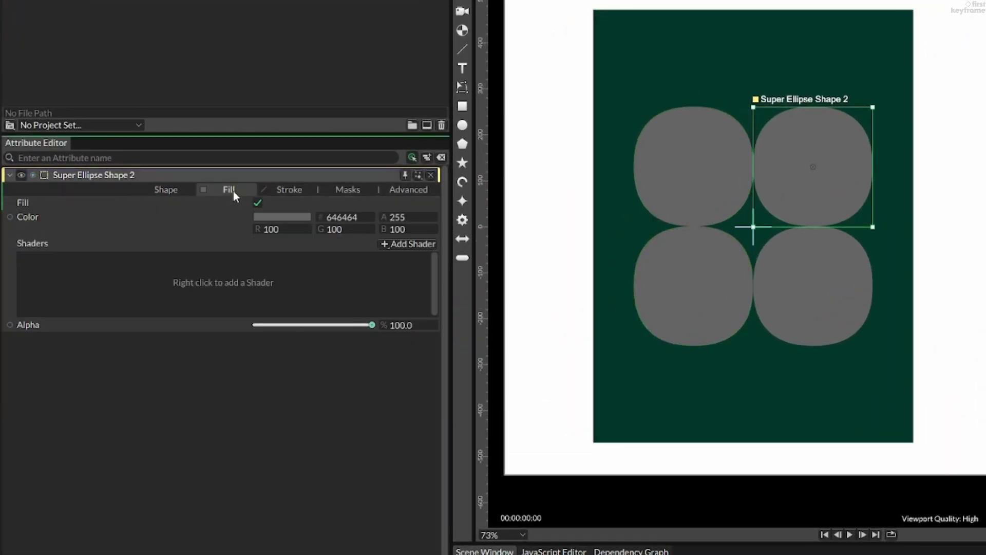
{"action": "left_click", "coordinate": [257, 204]}
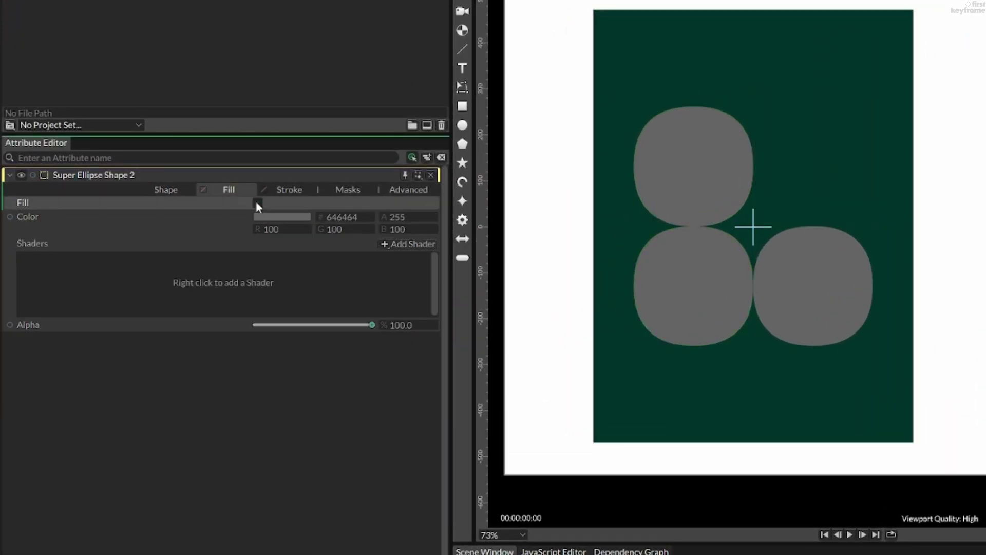
{"action": "left_click", "coordinate": [286, 190]}
{"action": "left_click", "coordinate": [257, 203]}
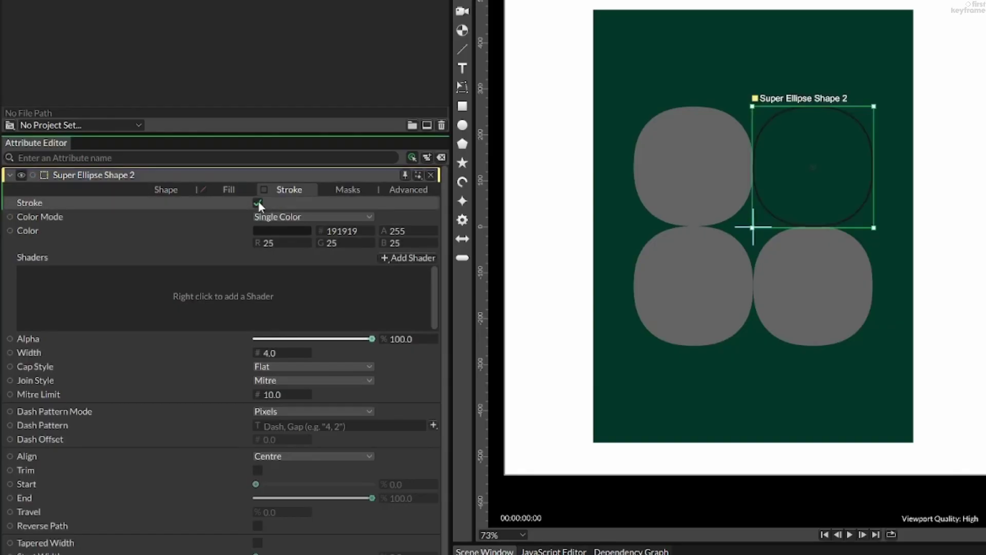
{"action": "left_click", "coordinate": [278, 353]}
{"action": "type", "text": "2"}
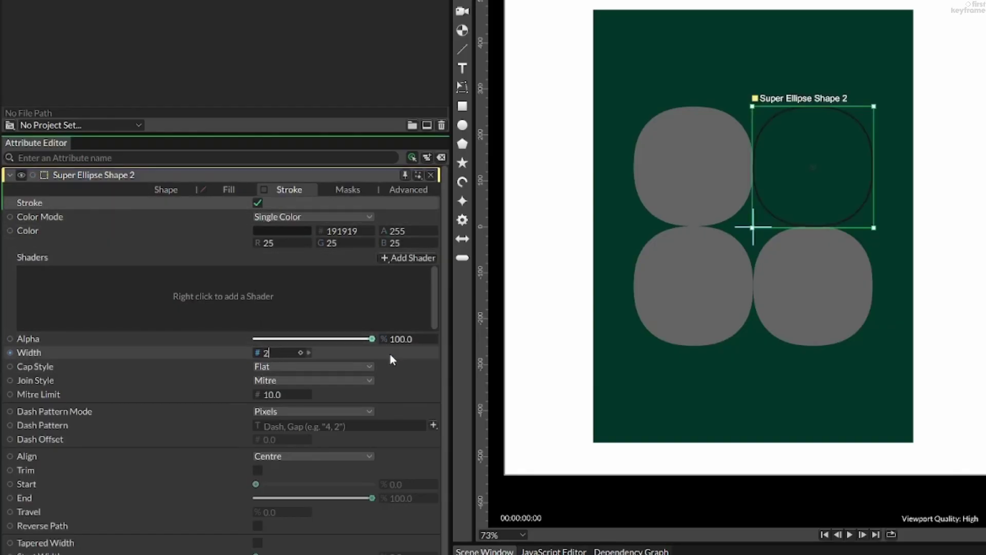
{"action": "key", "text": "Return"}
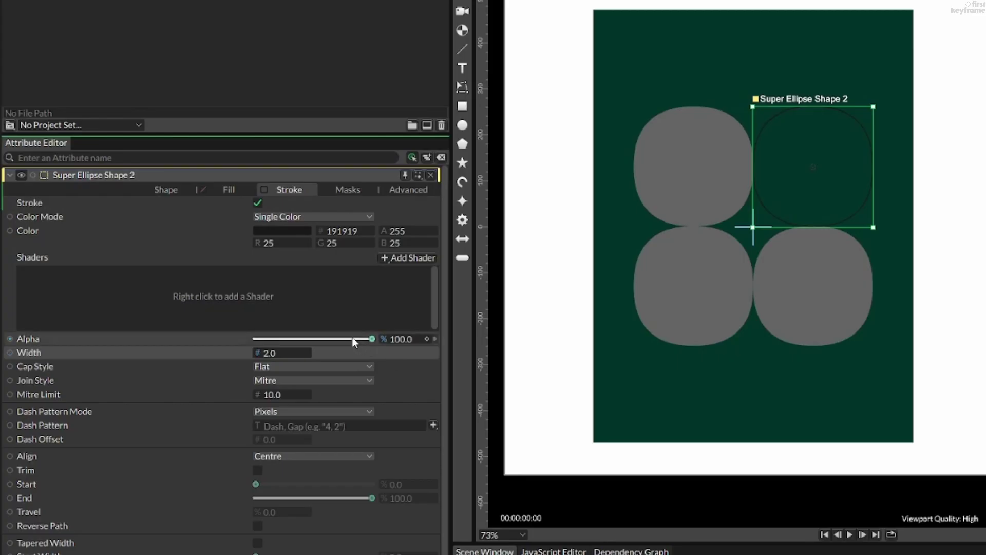
Set the upper-right super ellipse's stroke colour to the yellow e6e88a sampled from the original's central star.
{"action": "left_click", "coordinate": [288, 232]}
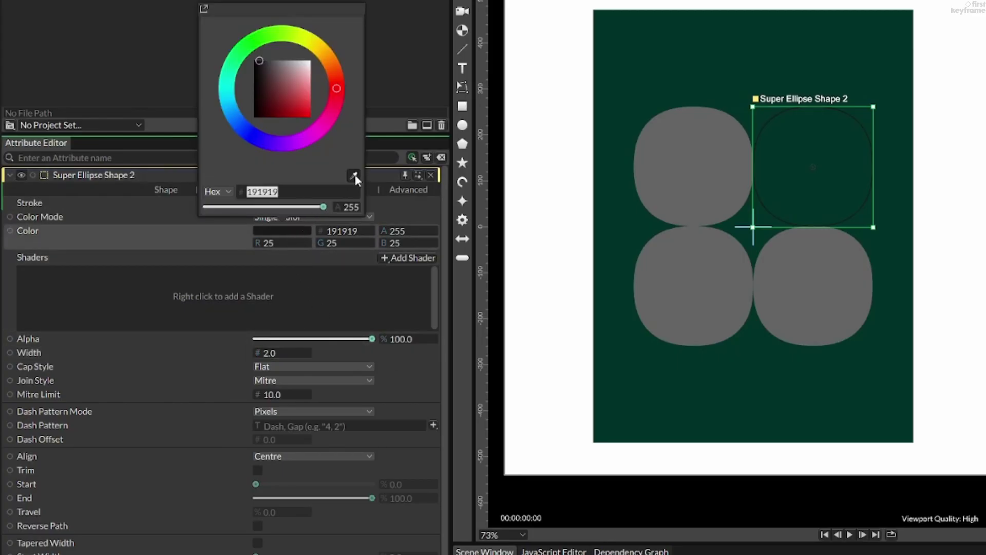
{"action": "left_click", "coordinate": [355, 176]}
{"action": "left_click", "coordinate": [727, 229]}
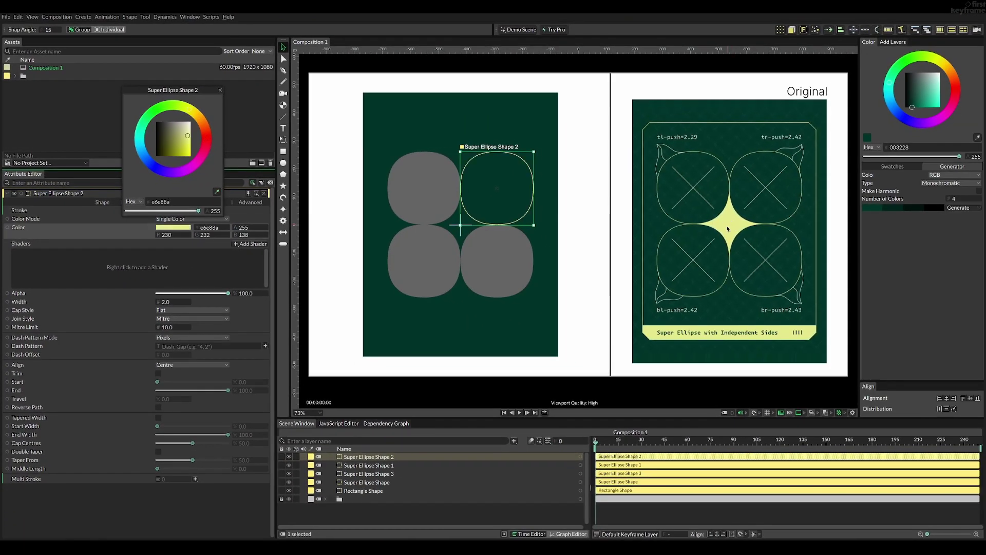
Give the other three super ellipses the same look: no fill and an e6e88a stroke with a width of 2.
{"action": "left_click", "coordinate": [159, 209]}
{"action": "left_click", "coordinate": [182, 302]}
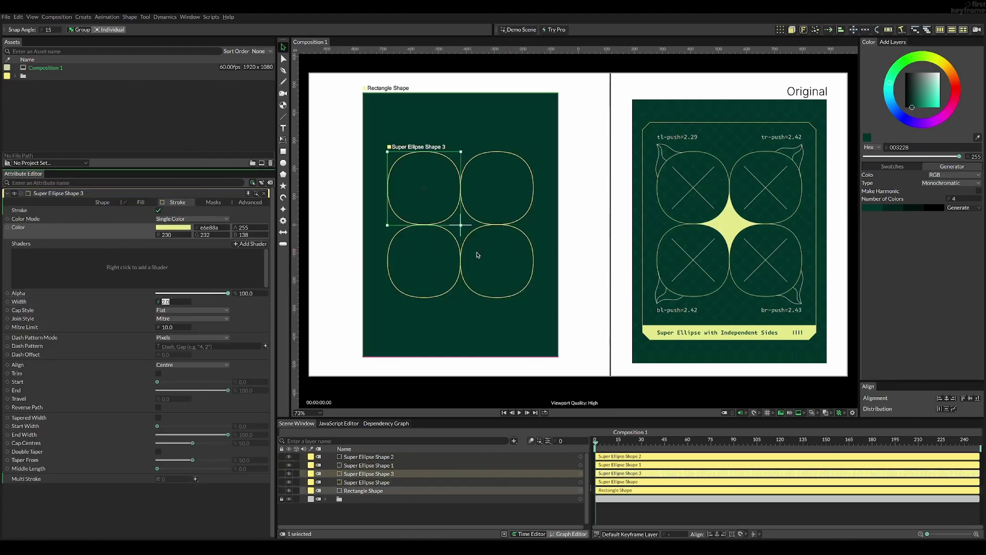
{"action": "left_click", "coordinate": [603, 261]}
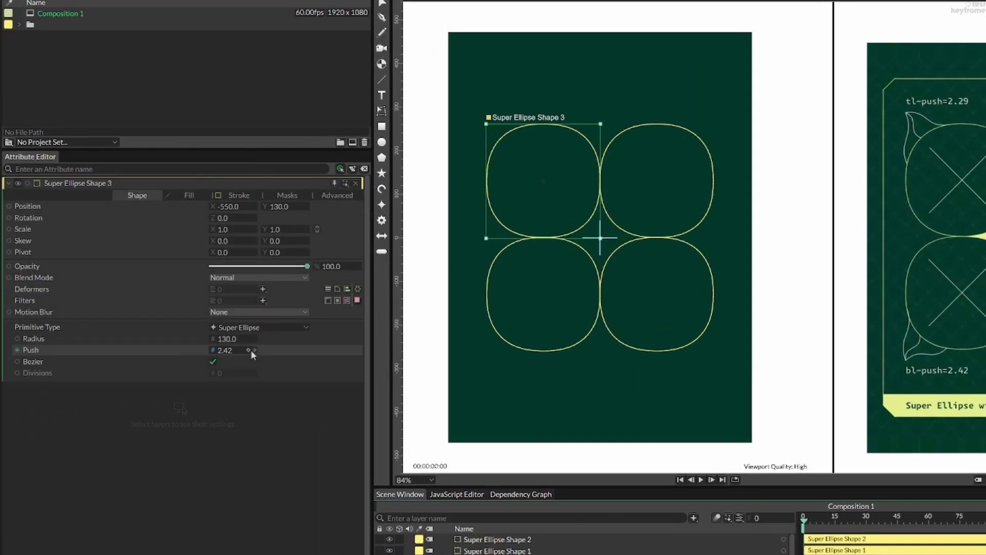
Lower the upper-left super ellipse's Push to 0.75 and deselect it.
{"action": "left_click_drag", "start_coordinate": [250, 350], "coordinate": [142, 351]}
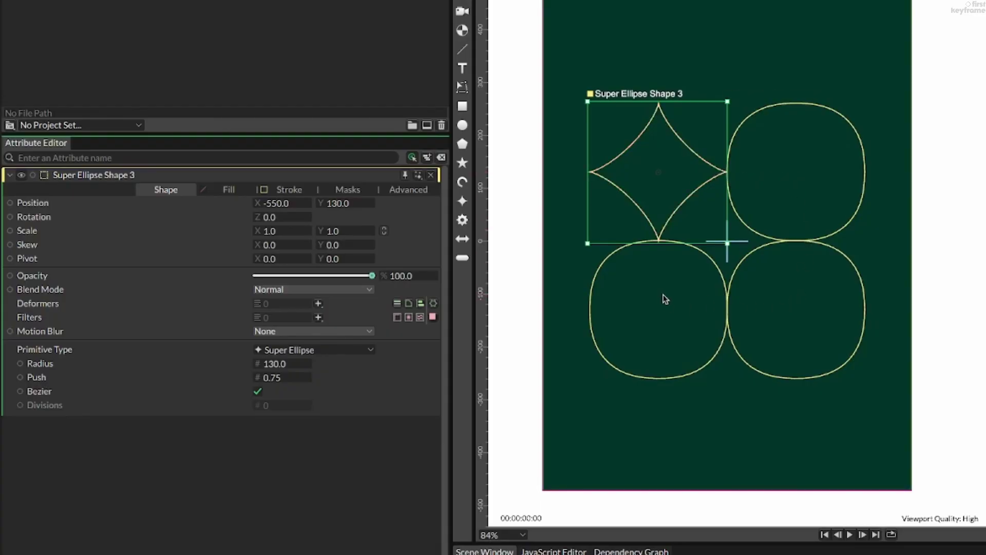
{"action": "left_click", "coordinate": [515, 205]}
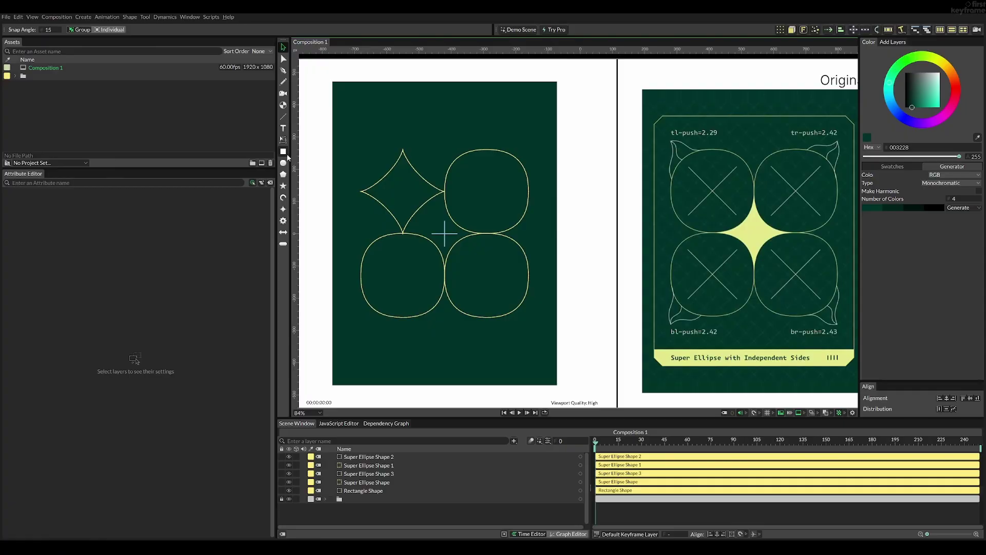
Create a rectangle centred on the four super ellipses at X -420, Y 0, with a size of 260 by 260.
{"action": "left_click", "coordinate": [283, 152]}
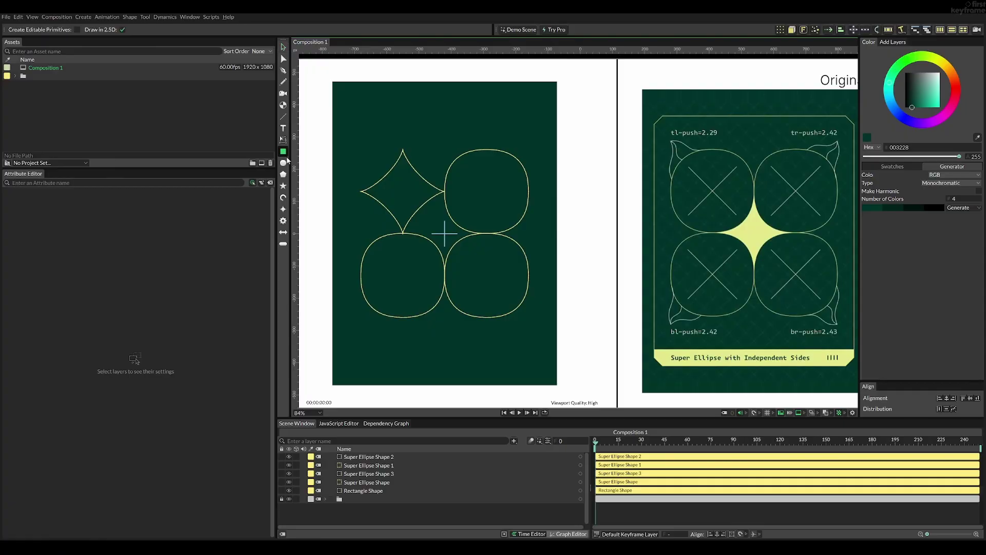
{"action": "left_click", "coordinate": [447, 237]}
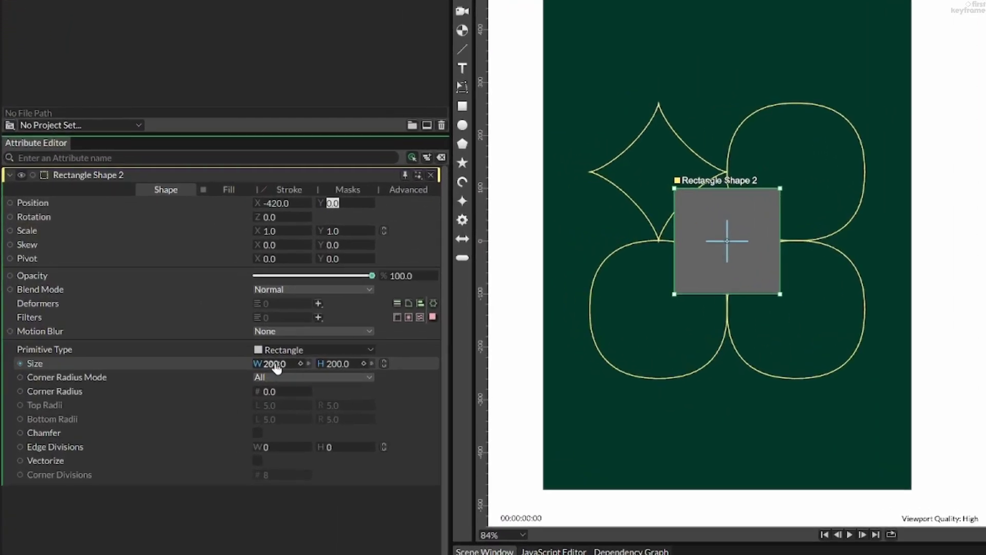
{"action": "left_click_drag", "start_coordinate": [171, 311], "coordinate": [176, 316]}
{"action": "left_click_drag", "start_coordinate": [287, 371], "coordinate": [321, 371]}
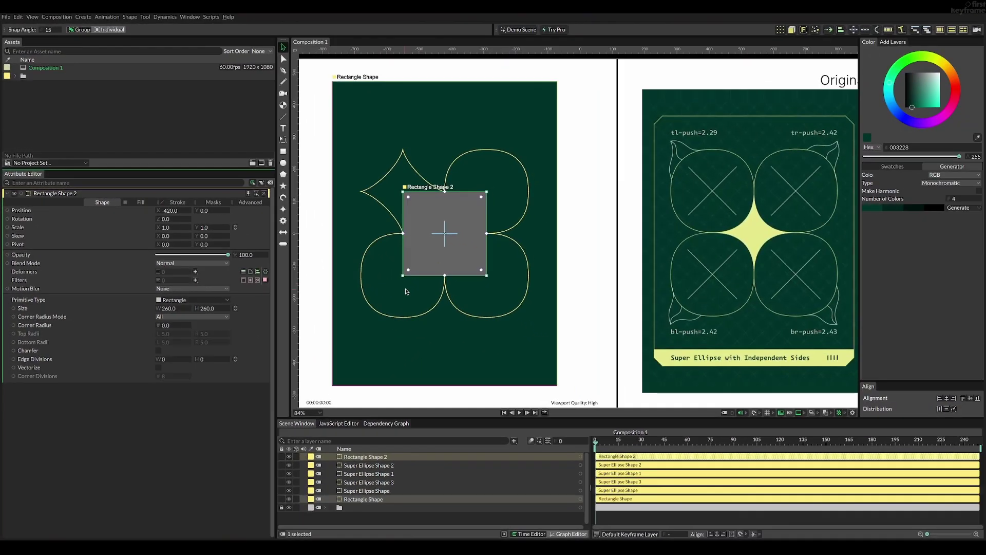
Check the new square's edge against the ellipses and move its layer below all four super ellipses, just above the background.
{"action": "scroll", "coordinate": [659, 229], "scroll_direction": "up", "scroll_amount": 8}
{"action": "scroll", "coordinate": [421, 226], "scroll_direction": "up", "scroll_amount": 6}
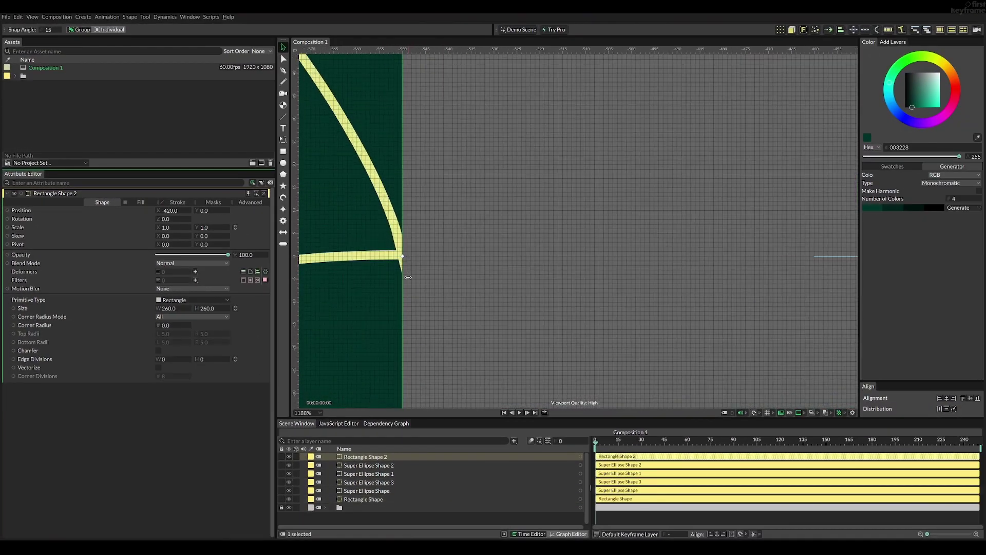
{"action": "scroll", "coordinate": [411, 217], "scroll_direction": "down", "scroll_amount": 11}
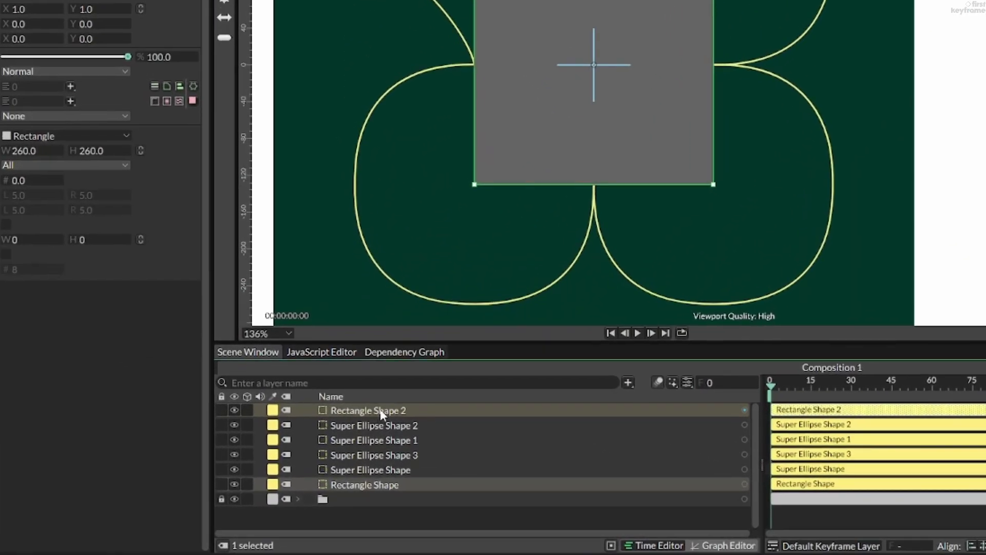
{"action": "left_click_drag", "start_coordinate": [371, 457], "coordinate": [375, 475]}
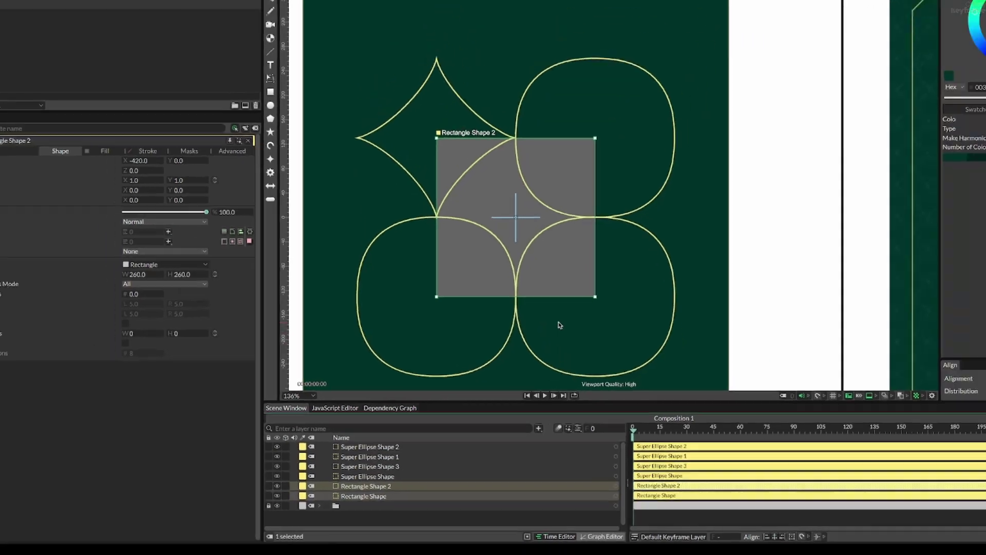
Fill the central square with the yellow e6e88a and deselect it.
{"action": "left_click_drag", "start_coordinate": [686, 181], "coordinate": [674, 34]}
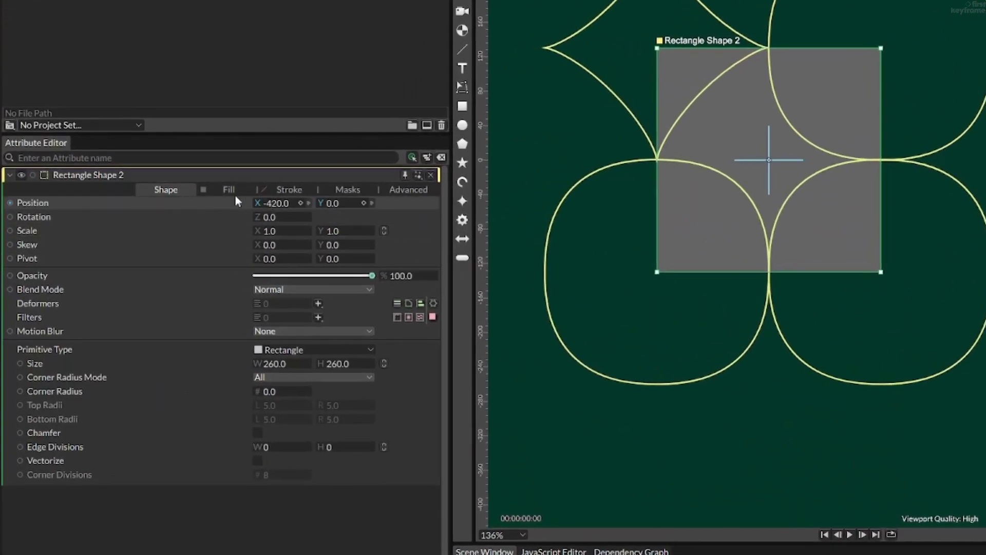
{"action": "left_click", "coordinate": [143, 204]}
{"action": "double_click", "coordinate": [367, 218]}
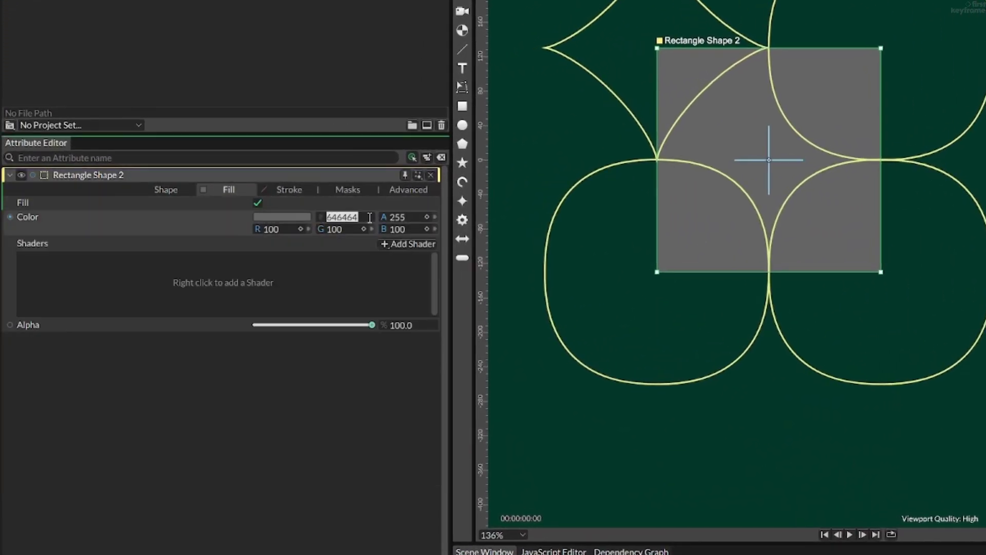
{"action": "type", "text": "#e6e88a"}
{"action": "key", "text": "Return"}
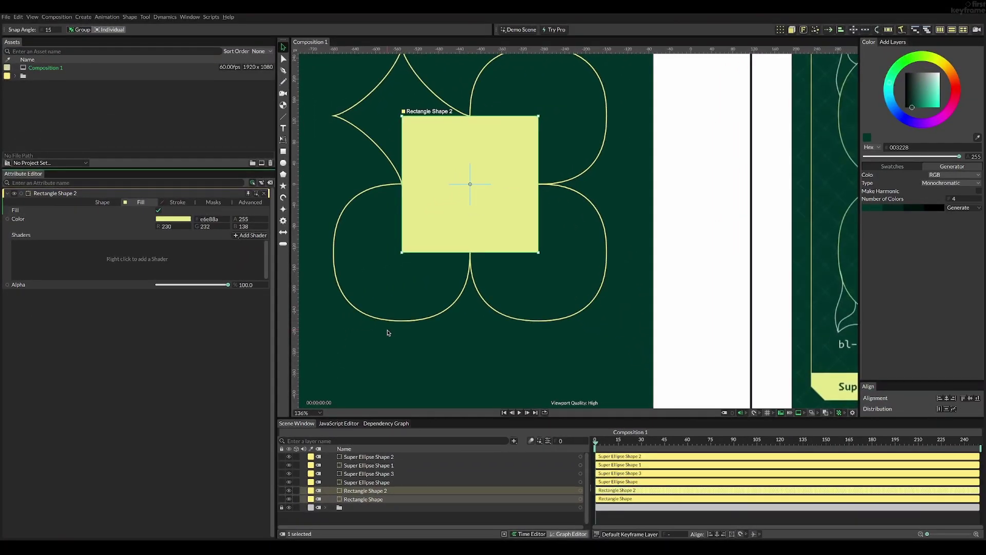
{"action": "left_click", "coordinate": [387, 333]}
Turn on the lower-right super ellipse's fill and colour it with the dark green 003228 sampled from the original poster.
{"action": "scroll", "coordinate": [498, 313], "scroll_direction": "down", "scroll_amount": 5}
{"action": "left_click", "coordinate": [498, 313]}
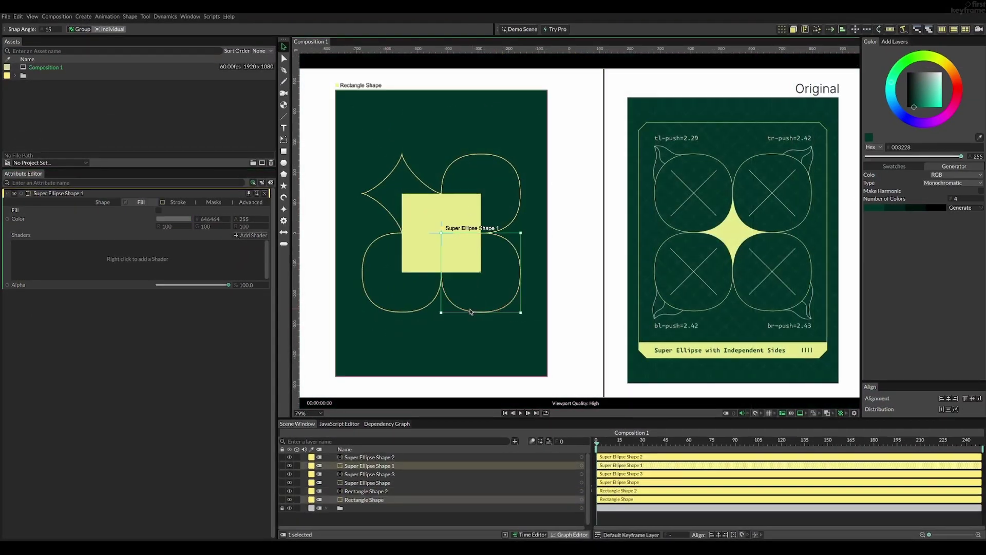
{"action": "left_click", "coordinate": [158, 211]}
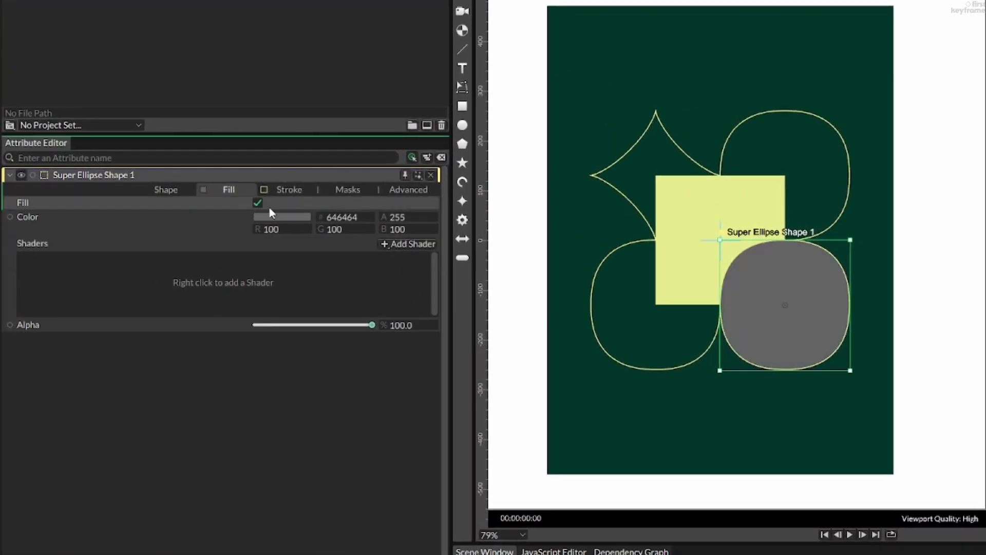
{"action": "left_click", "coordinate": [303, 217]}
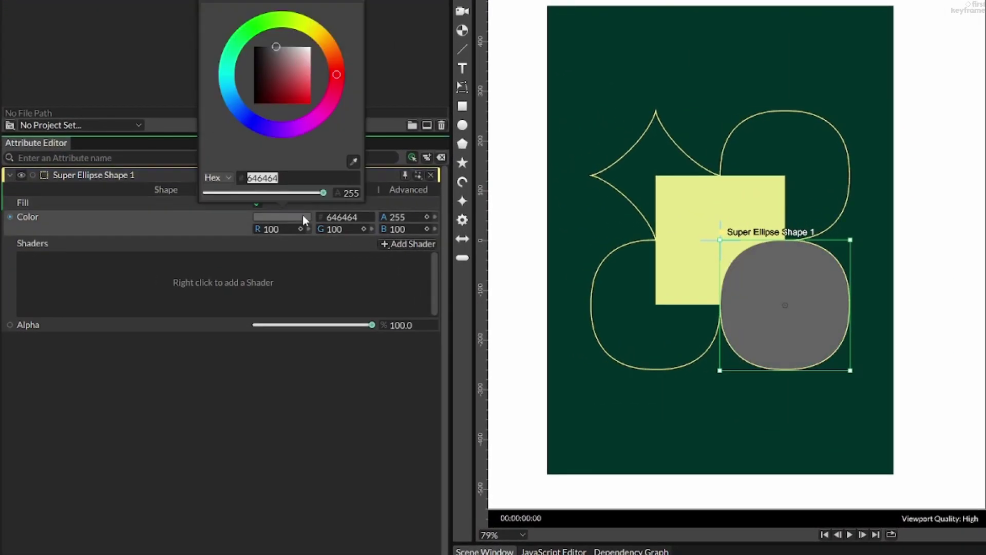
{"action": "left_click", "coordinate": [354, 162]}
{"action": "left_click", "coordinate": [709, 118]}
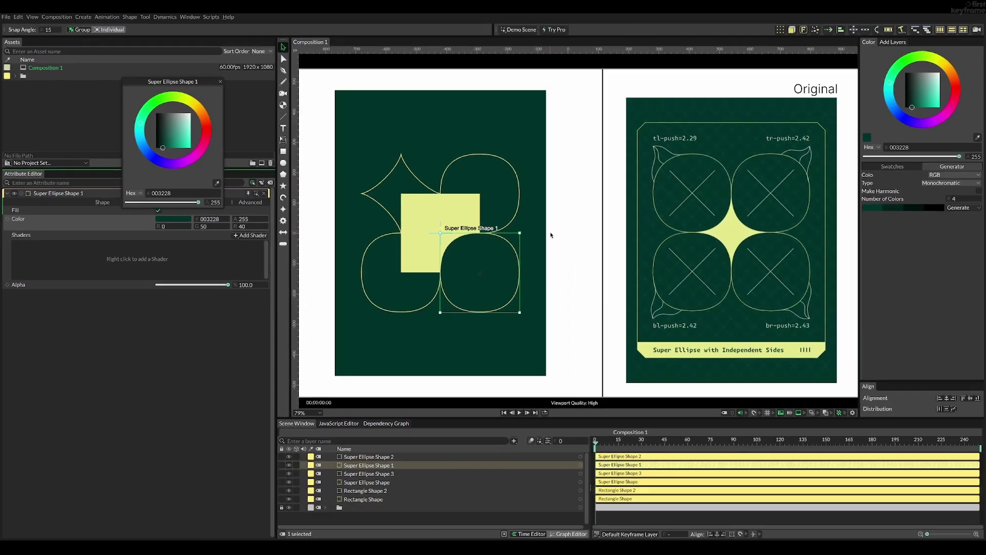
Give the other three super ellipses the same dark green 003228 fill so they mask the yellow square.
{"action": "left_click", "coordinate": [495, 209]}
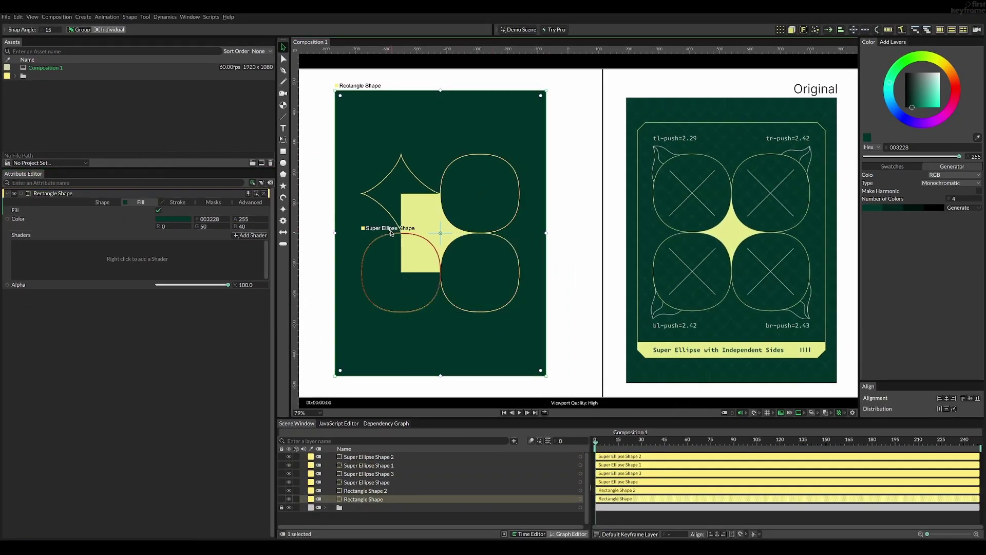
{"action": "left_click", "coordinate": [375, 186]}
{"action": "left_click", "coordinate": [386, 297]}
{"action": "left_click", "coordinate": [386, 297]}
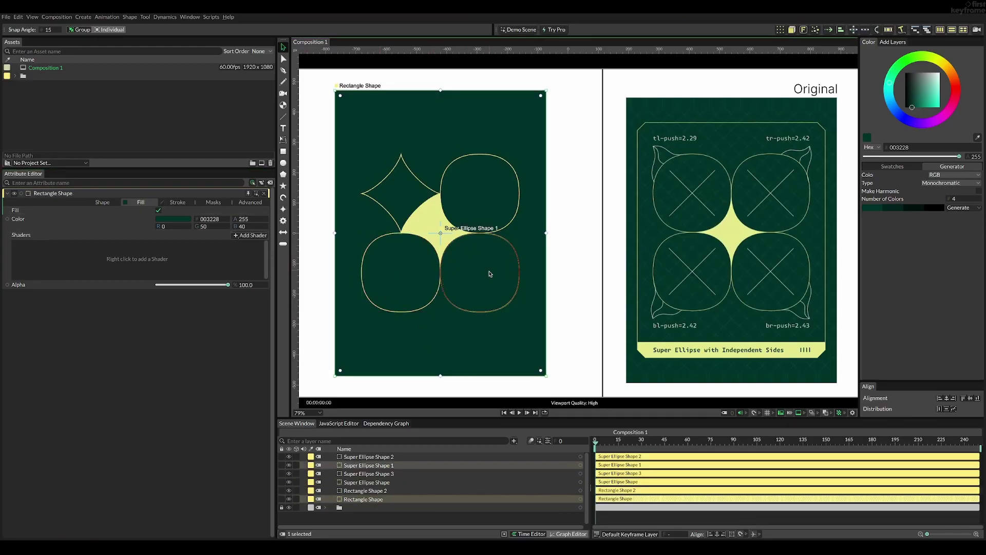
Set the upper-left super ellipse's Push to 2.42 and deselect it.
{"action": "left_click", "coordinate": [384, 184]}
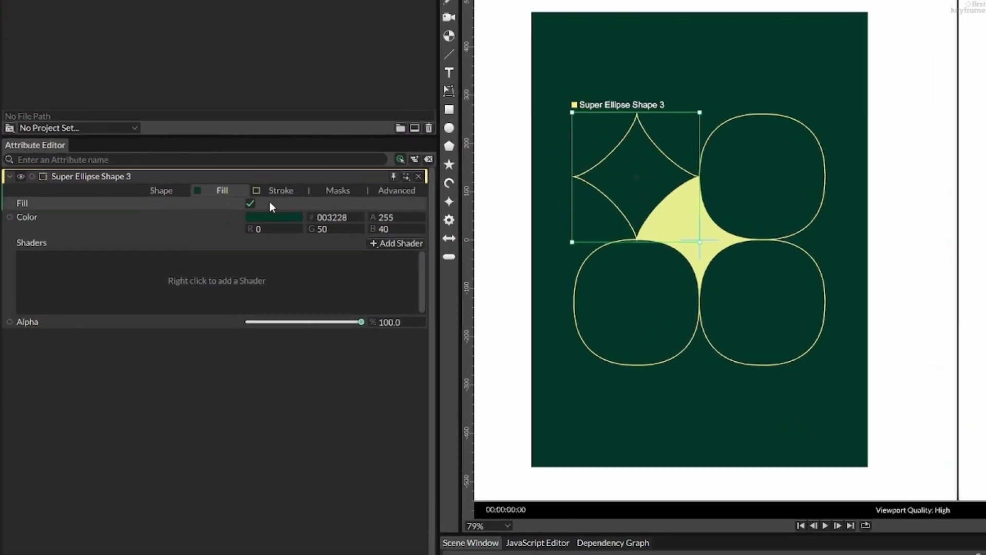
{"action": "left_click", "coordinate": [102, 202]}
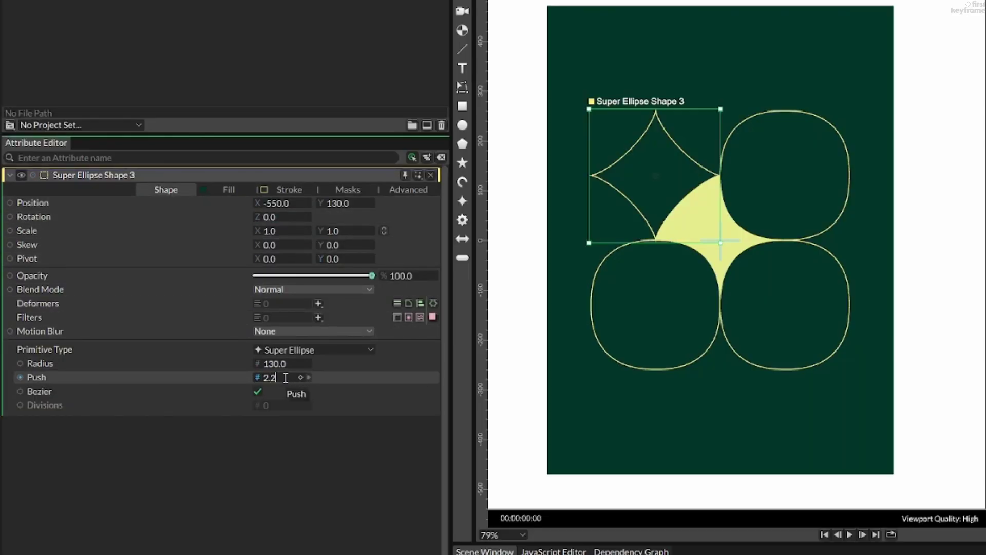
{"action": "key", "text": "Return"}
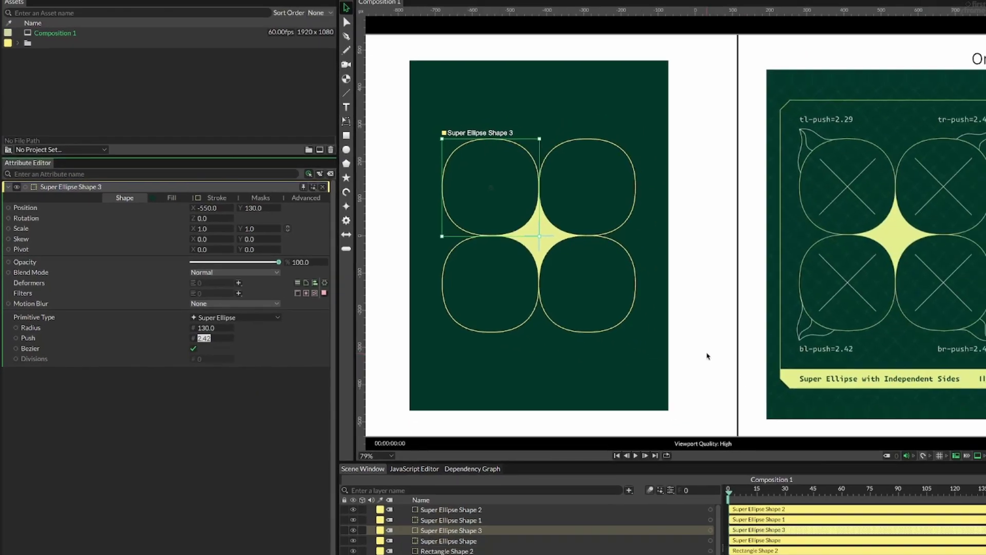
{"action": "left_click", "coordinate": [575, 317]}
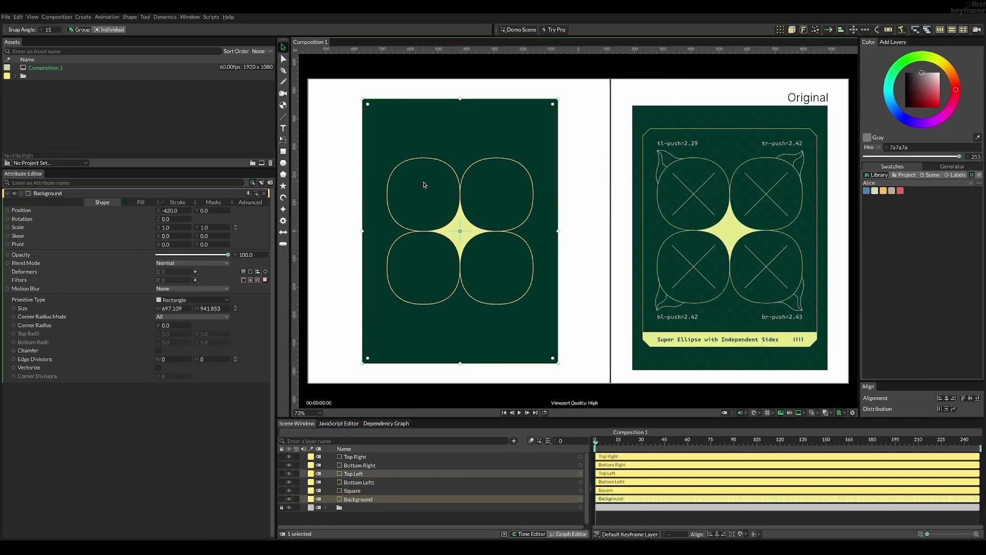
Try out different Push values on the Top Left ellipse and keyframe its Push at 2.42 on frame 0.
{"action": "left_click", "coordinate": [424, 184]}
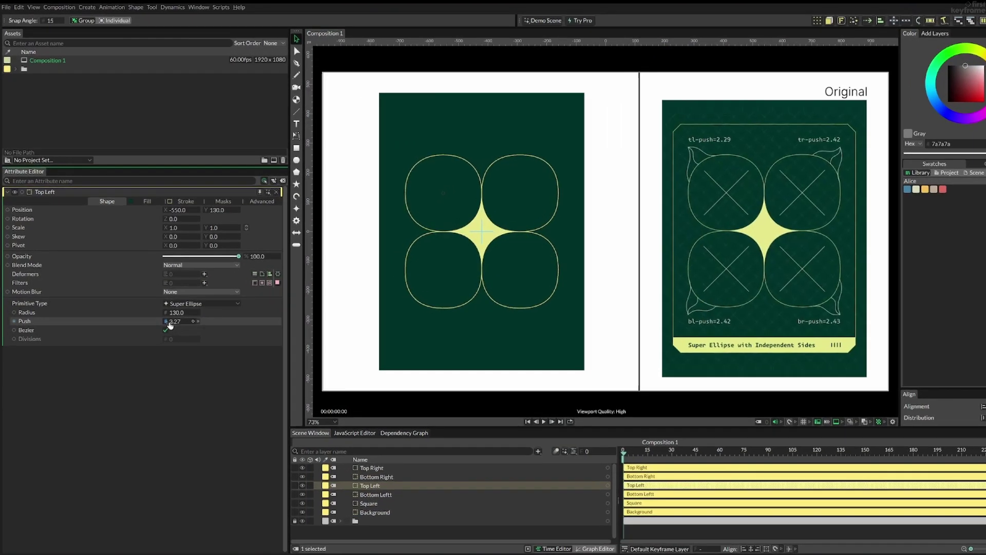
{"action": "left_click_drag", "start_coordinate": [167, 316], "coordinate": [139, 318]}
{"action": "left_click_drag", "start_coordinate": [222, 388], "coordinate": [150, 387]}
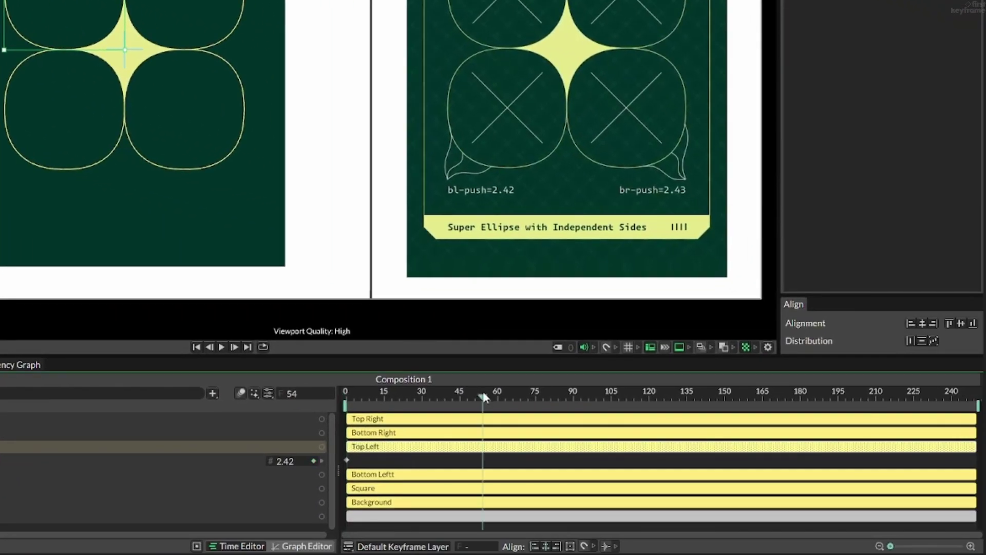
Keyframe the Top Left ellipse's Push at 0.5 on frame 90 and play the animation from the start.
{"action": "left_click_drag", "start_coordinate": [483, 394], "coordinate": [575, 396]}
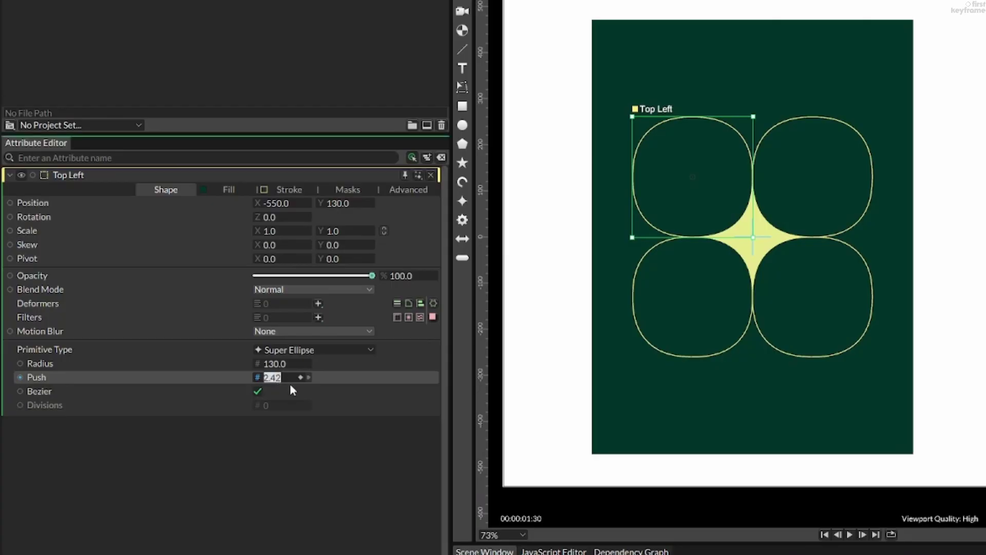
{"action": "key", "text": "BackSpace"}
{"action": "type", "text": "0.5"}
{"action": "key", "text": "Return"}
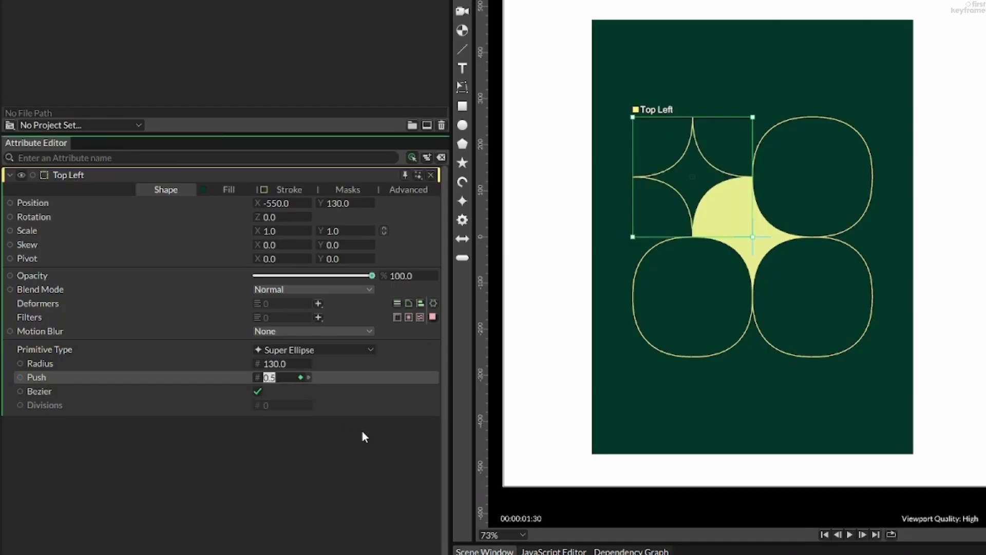
{"action": "key", "text": "Home"}
{"action": "key", "text": "space"}
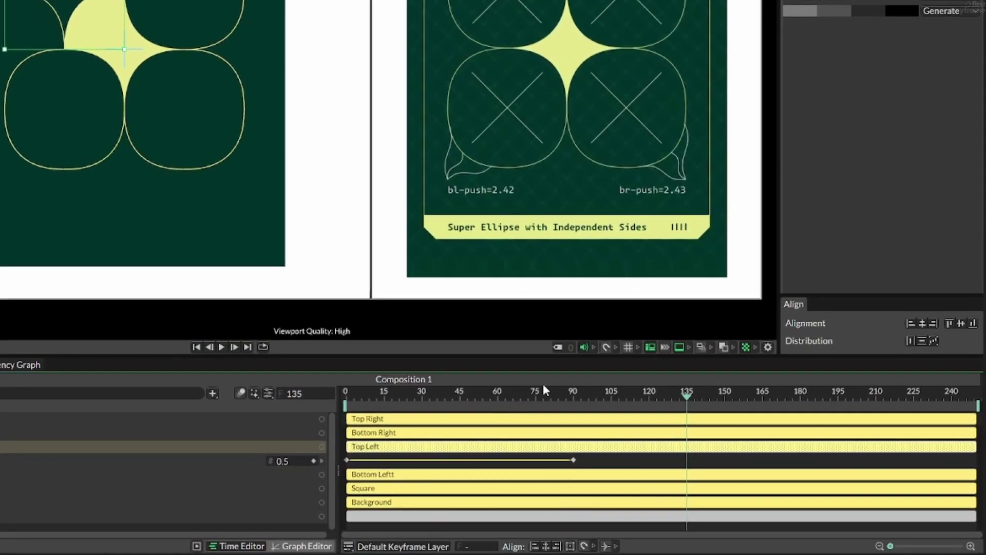
Copy the Top Left ellipse's first Push keyframe to frame 180 and play the animation back.
{"action": "left_click", "coordinate": [640, 397]}
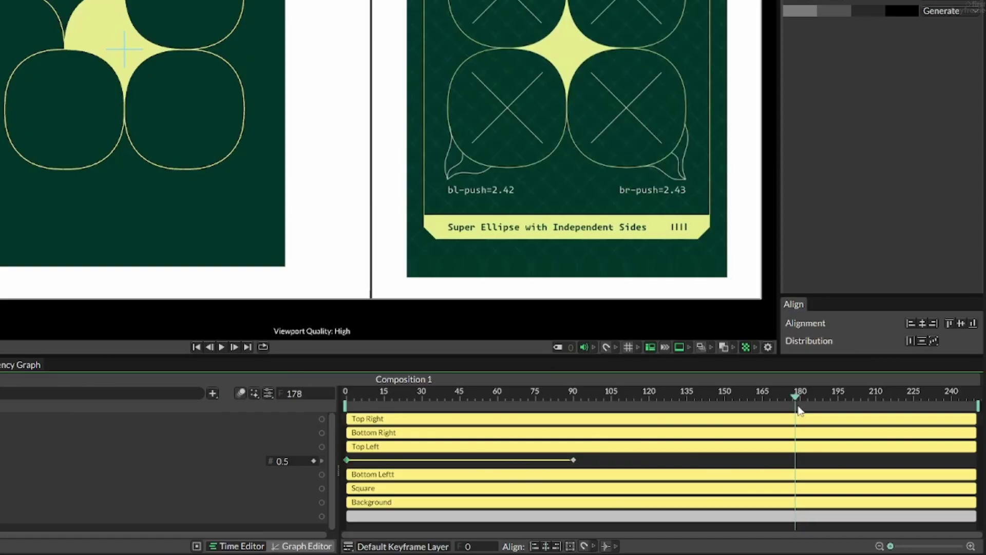
{"action": "key", "text": "ctrl+v"}
{"action": "left_click_drag", "start_coordinate": [798, 401], "coordinate": [302, 415]}
{"action": "key", "text": "space"}
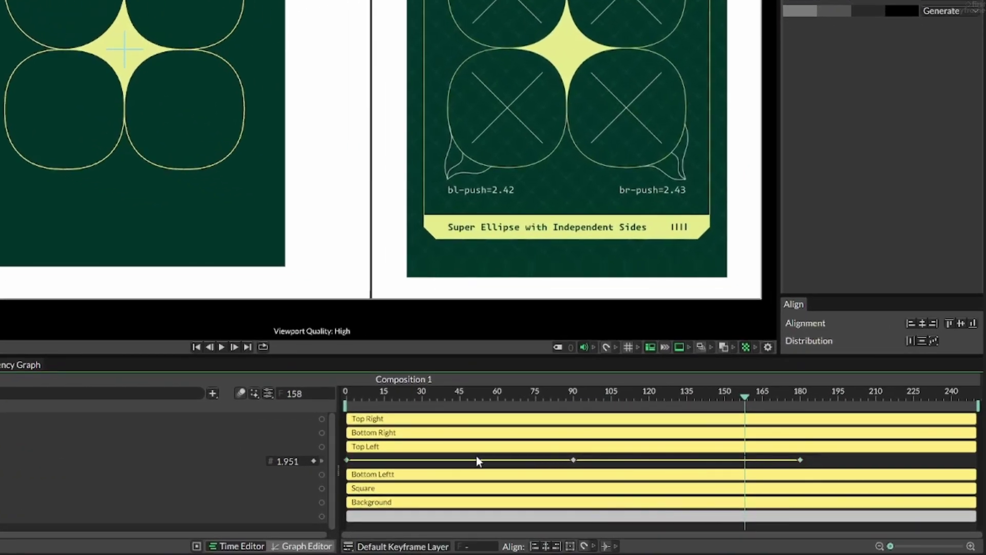
Apply smooth easing to the Top Left ellipse's three Push keyframes in the graph and preview the morph up close.
{"action": "left_click", "coordinate": [301, 546]}
{"action": "scroll", "coordinate": [593, 466], "scroll_direction": "down", "scroll_amount": 4}
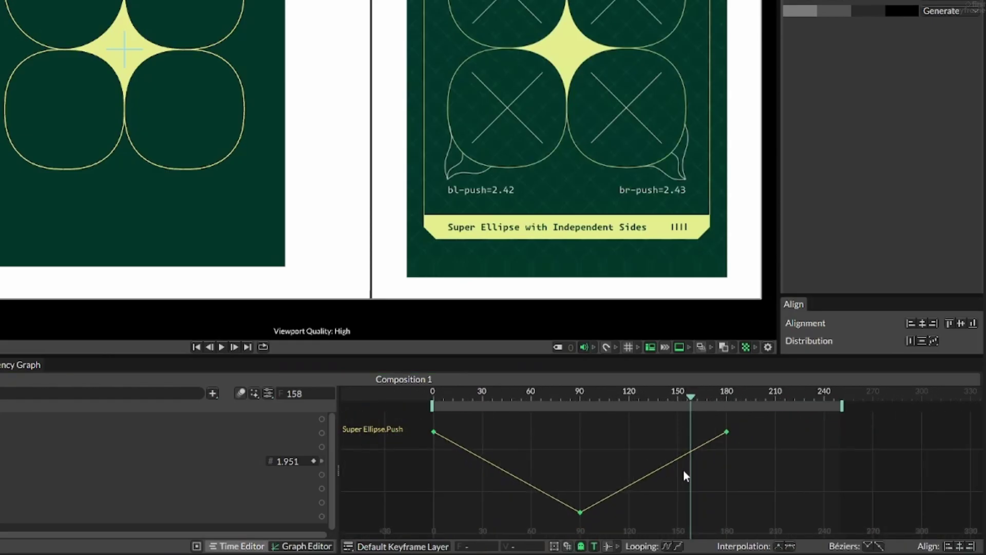
{"action": "key", "text": "F9"}
{"action": "left_click_drag", "start_coordinate": [575, 396], "coordinate": [532, 396]}
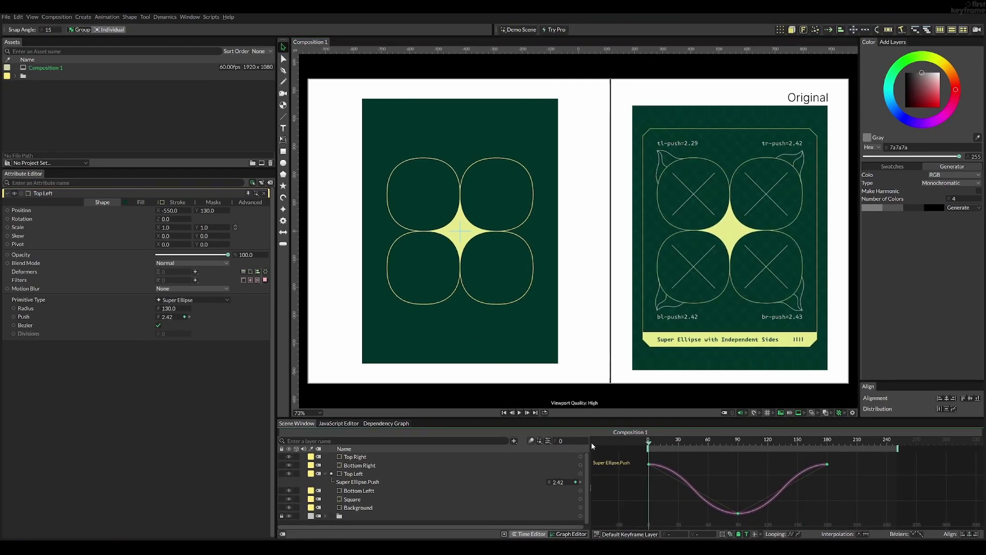
{"action": "key", "text": "space"}
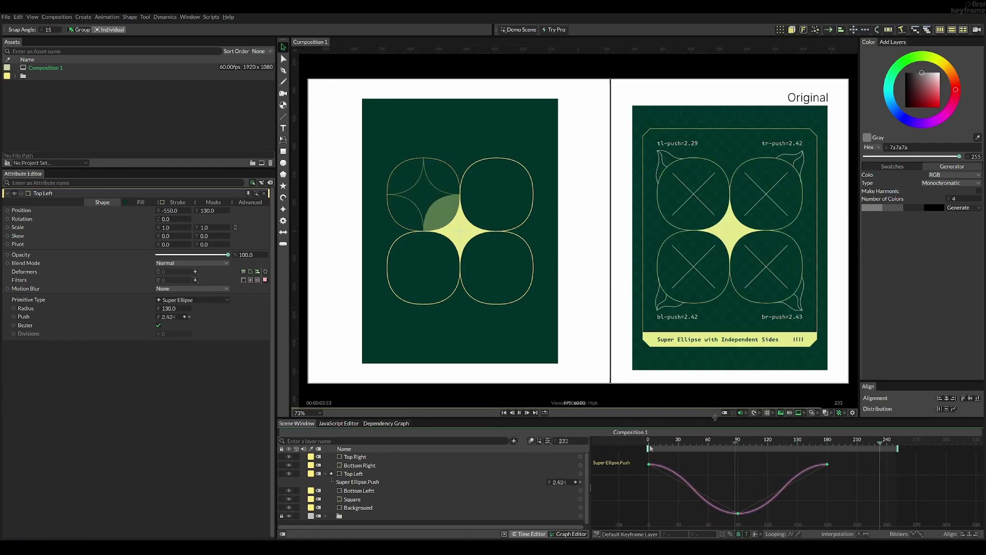
{"action": "scroll", "coordinate": [406, 169], "scroll_direction": "up", "scroll_amount": 10}
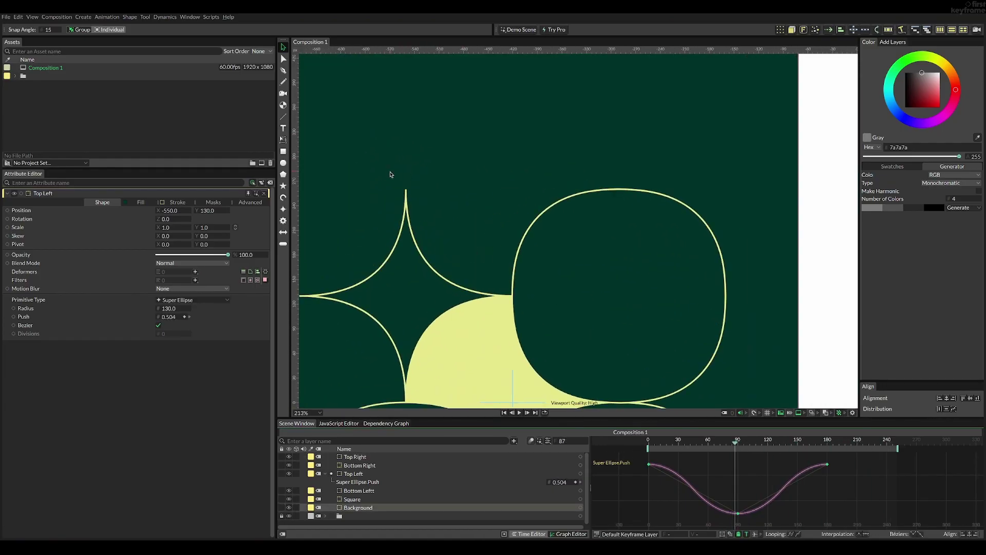
{"action": "mouse_move", "coordinate": [738, 444]}
{"action": "left_mouse_down"}
{"action": "mouse_move", "coordinate": [749, 445]}
{"action": "mouse_move", "coordinate": [695, 445]}
{"action": "mouse_move", "coordinate": [719, 444]}
{"action": "left_mouse_up"}
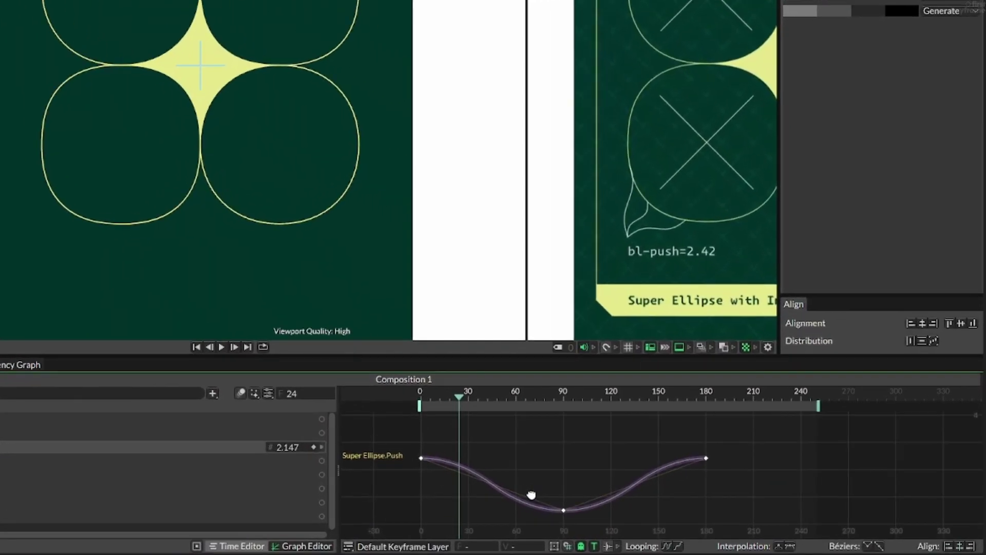
Retime the Bottom Right ellipse's Push animation so its middle keyframe is on frame 180 and its last on frame 360, and play the result.
{"action": "left_click_drag", "start_coordinate": [485, 398], "coordinate": [566, 409]}
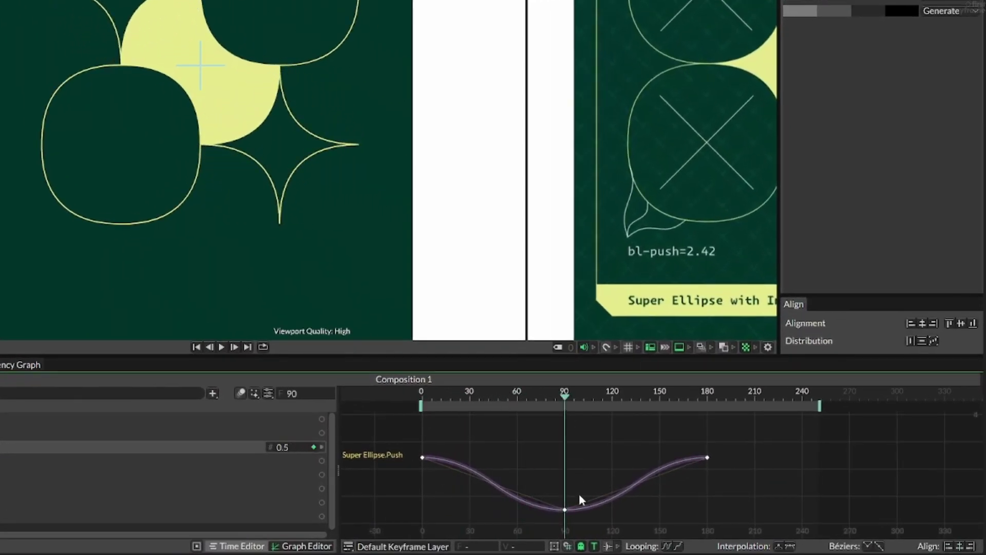
{"action": "left_click", "coordinate": [707, 457], "text": "shift"}
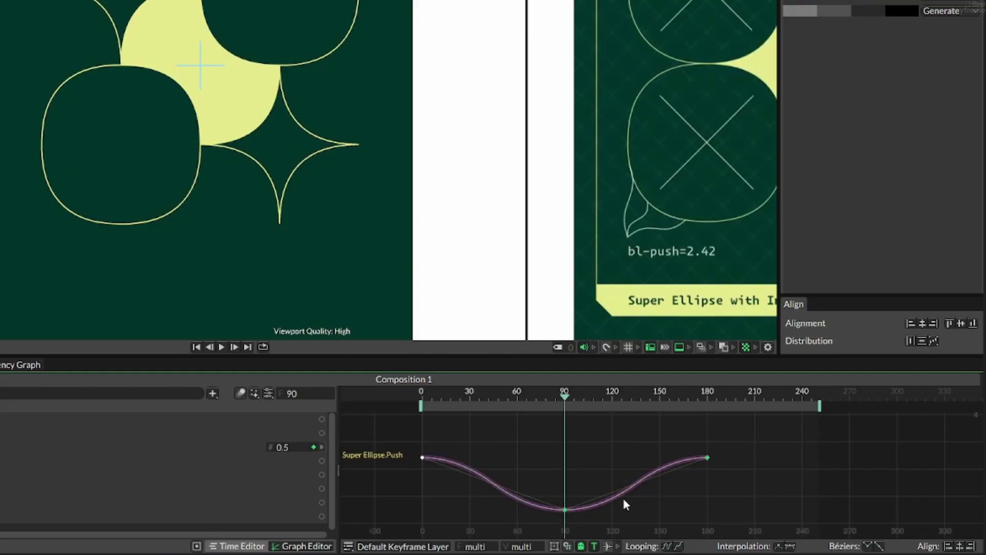
{"action": "left_click_drag", "start_coordinate": [565, 510], "coordinate": [708, 510]}
{"action": "left_click_drag", "start_coordinate": [752, 497], "coordinate": [791, 474]}
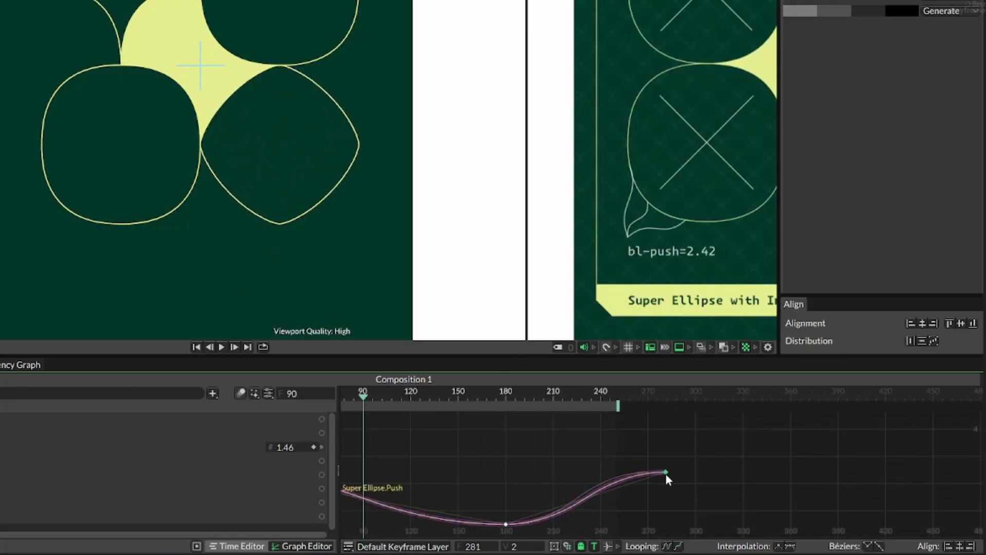
{"action": "left_click_drag", "start_coordinate": [558, 470], "coordinate": [835, 476]}
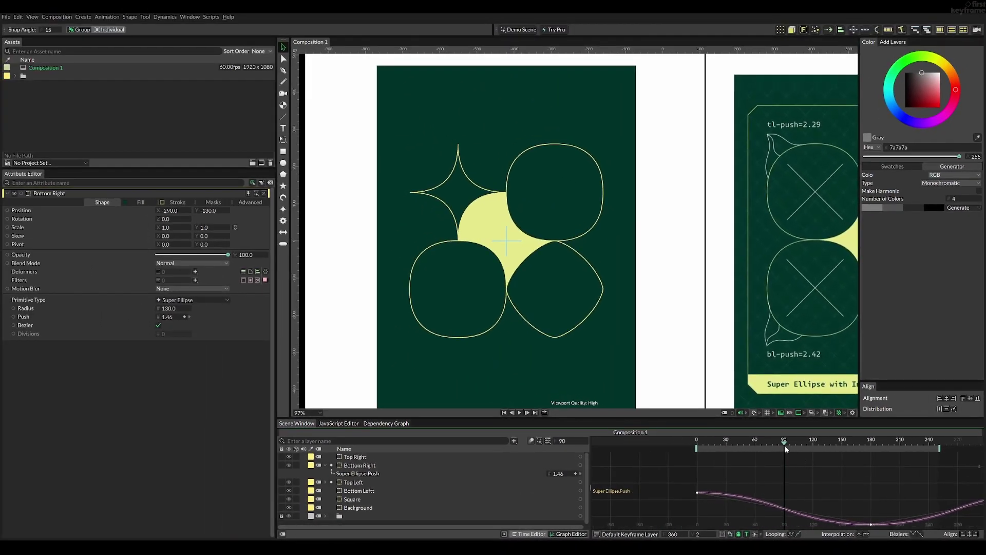
{"action": "left_click_drag", "start_coordinate": [669, 404], "coordinate": [489, 401]}
{"action": "left_click", "coordinate": [458, 441]}
{"action": "key", "text": "space"}
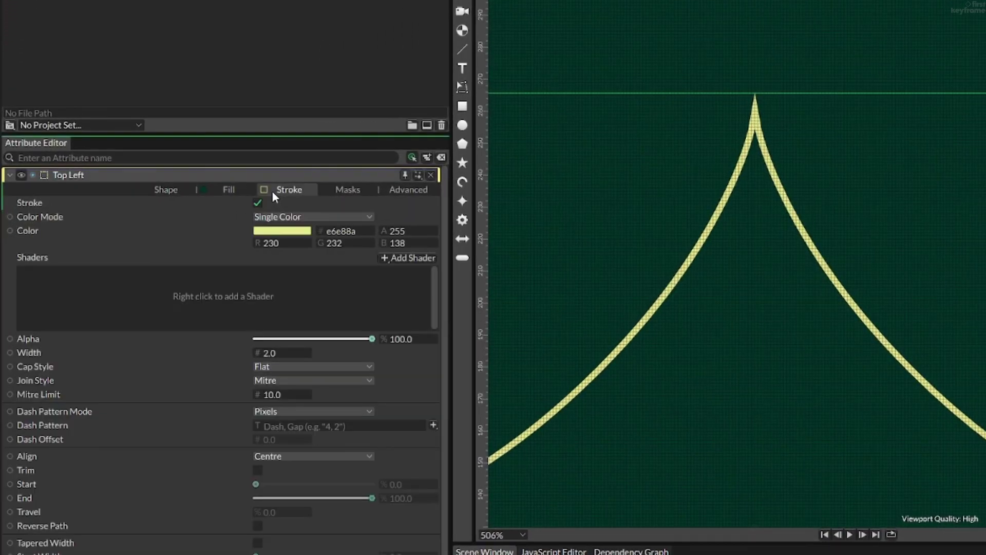
Set the Top Left ellipse's stroke to a Flat cap and a Round join, and play the animation from frame 0.
{"action": "left_click", "coordinate": [267, 367]}
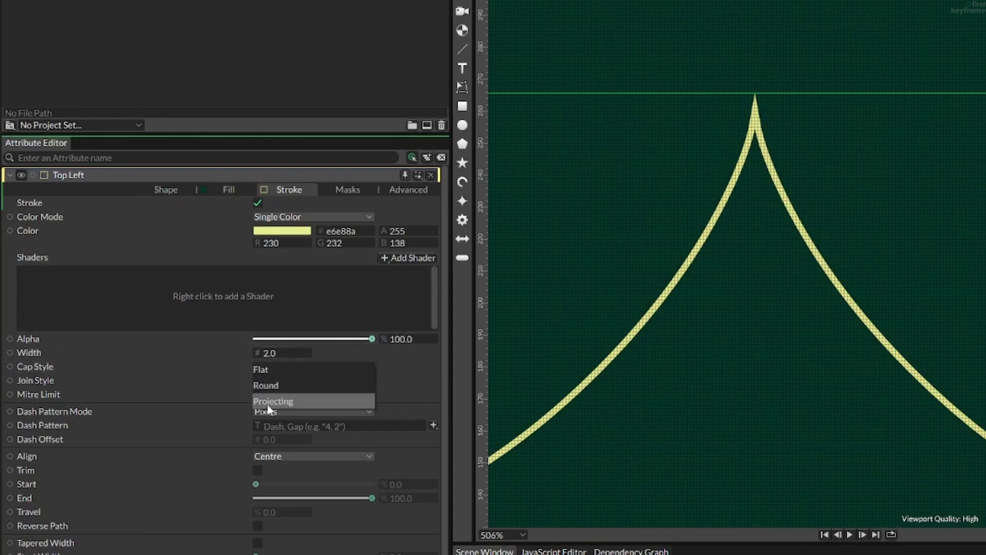
{"action": "left_click", "coordinate": [276, 370]}
{"action": "left_click", "coordinate": [277, 381]}
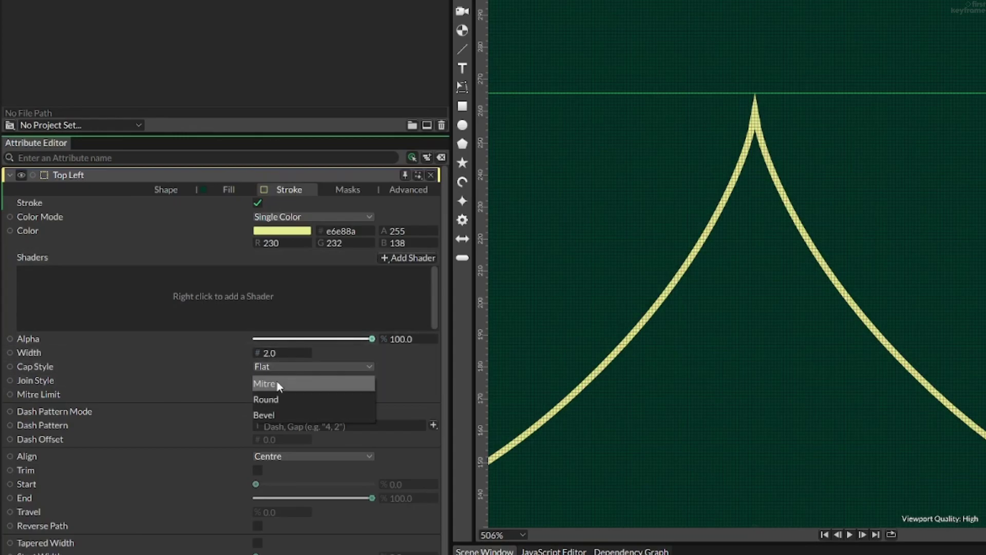
{"action": "left_click", "coordinate": [275, 399]}
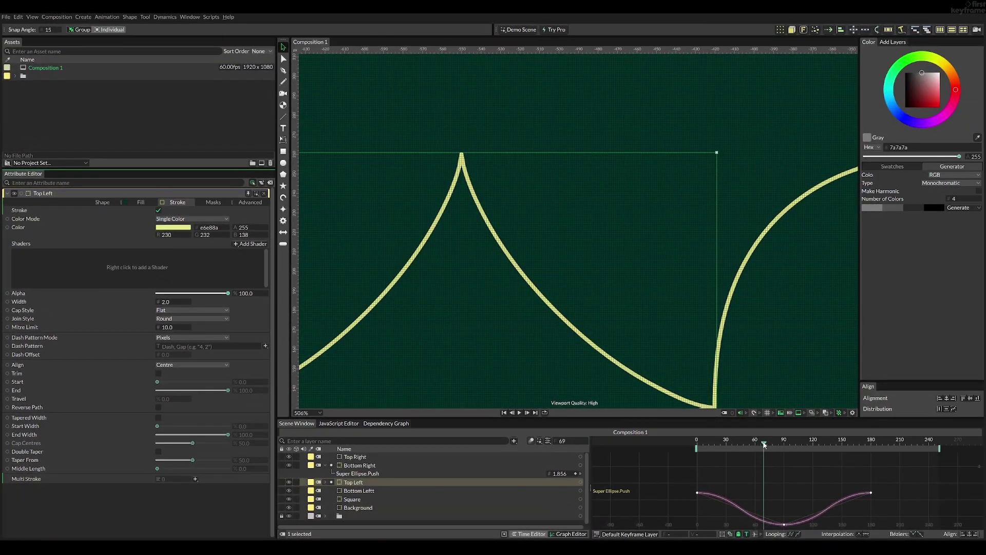
{"action": "left_click_drag", "start_coordinate": [764, 445], "coordinate": [677, 440]}
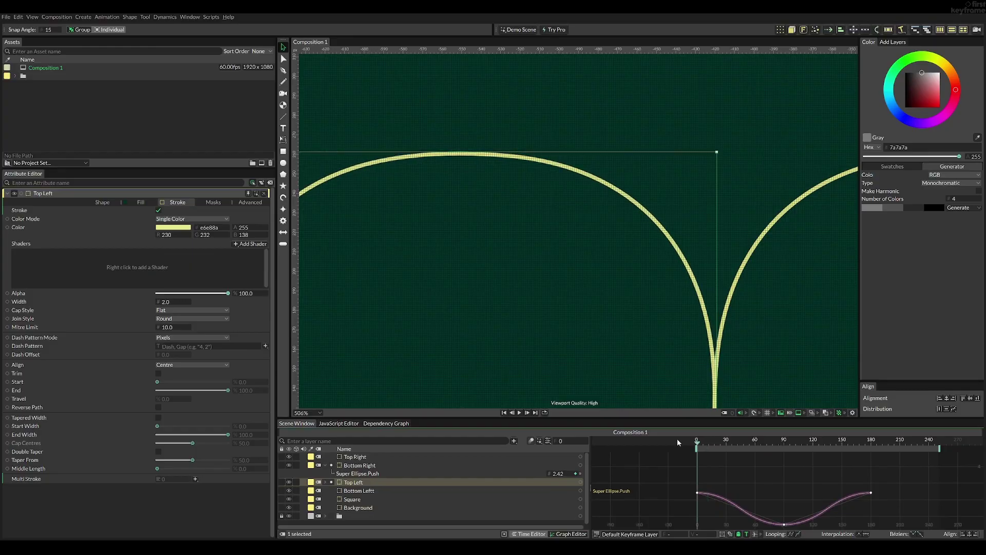
{"action": "scroll", "coordinate": [727, 348], "scroll_direction": "down", "scroll_amount": 6}
{"action": "left_click_drag", "start_coordinate": [736, 346], "coordinate": [604, 211]}
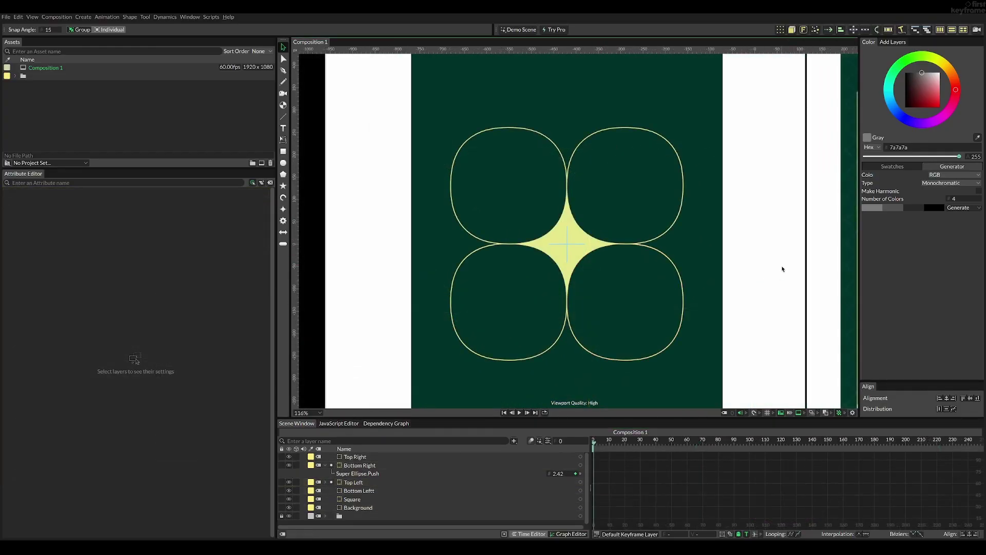
{"action": "key", "text": "space"}
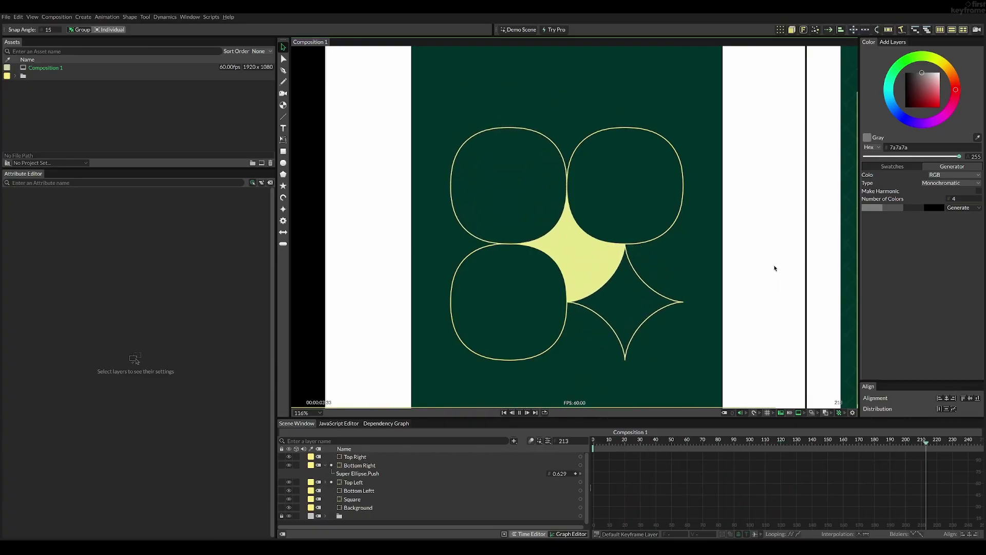
{"action": "left_click_drag", "start_coordinate": [762, 266], "coordinate": [711, 255]}
{"action": "scroll", "coordinate": [711, 255], "scroll_direction": "down", "scroll_amount": 3}
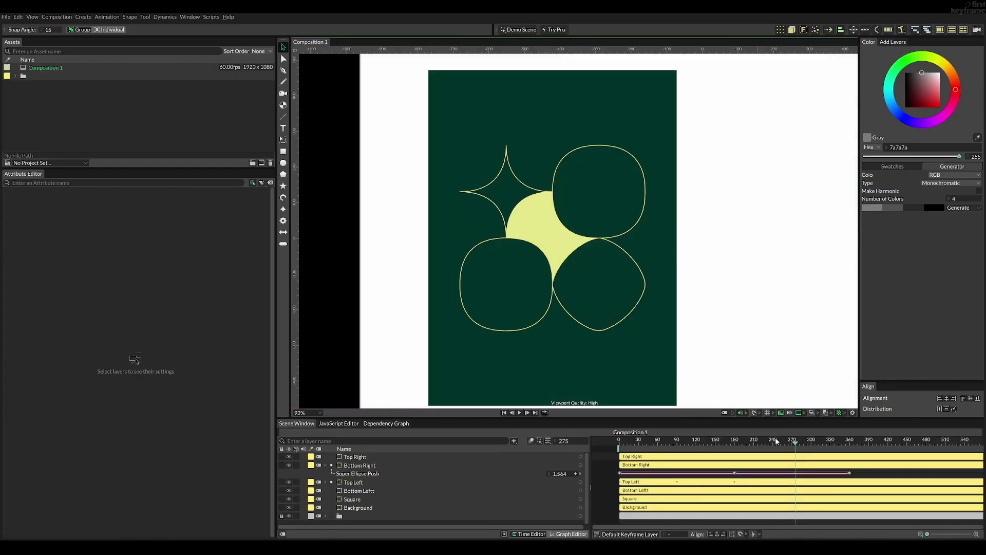
Keyframe the Top Right ellipse's Push at 2.42 on frames 0 and 240 and at 0.5 on frame 120.
{"action": "left_click_drag", "start_coordinate": [771, 442], "coordinate": [625, 445]}
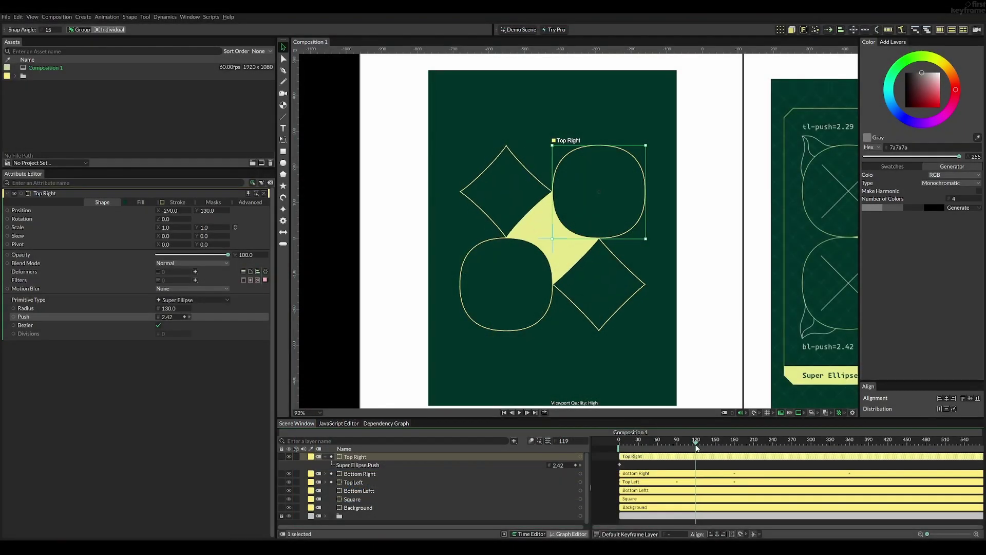
{"action": "left_click_drag", "start_coordinate": [698, 448], "coordinate": [775, 452]}
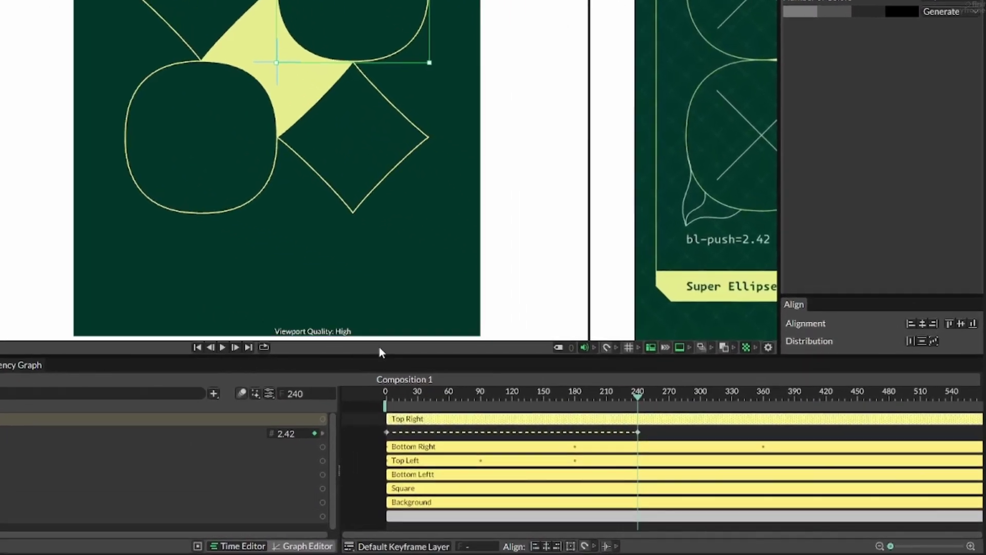
{"action": "left_click", "coordinate": [696, 451]}
{"action": "left_click_drag", "start_coordinate": [509, 400], "coordinate": [513, 397]}
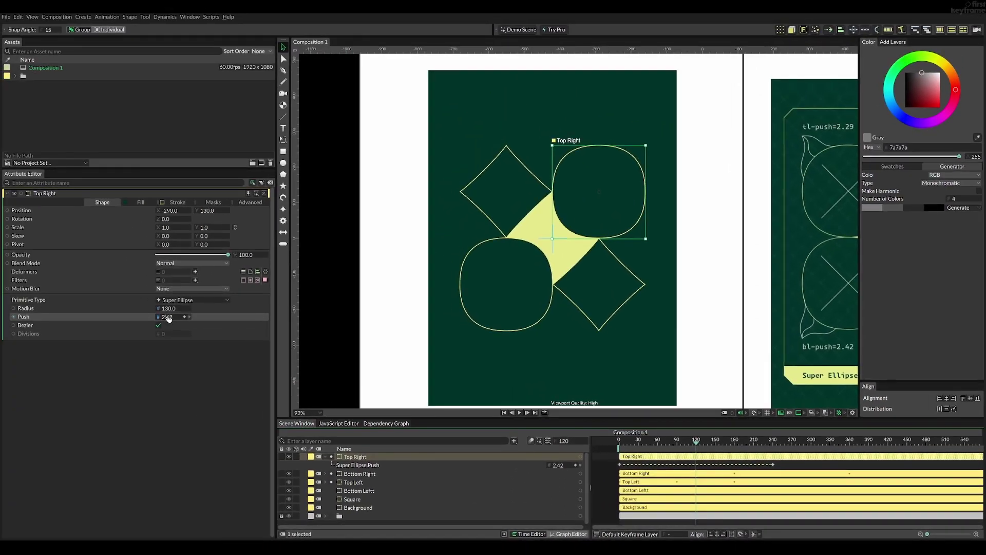
{"action": "double_click", "coordinate": [168, 317]}
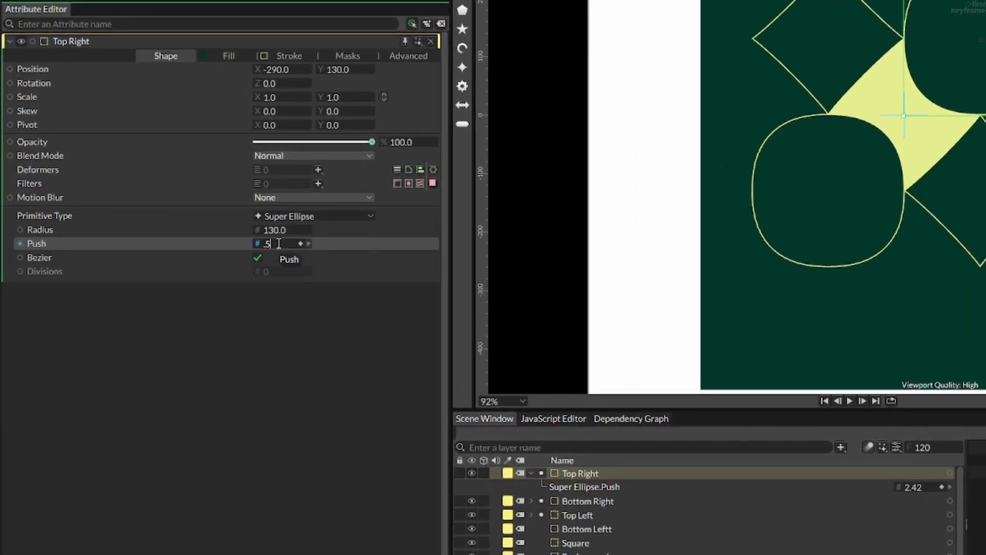
{"action": "type", "text": ".5"}
{"action": "key", "text": "Return"}
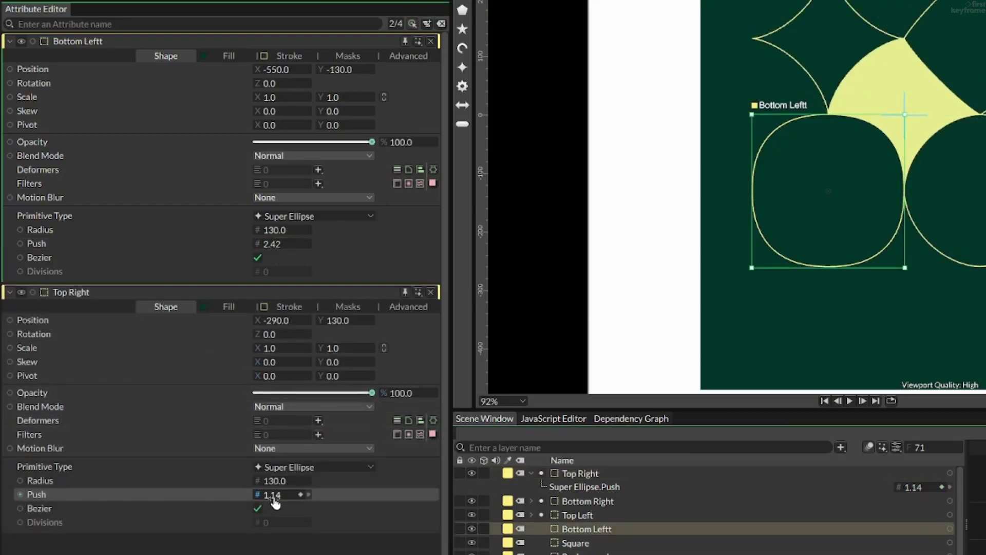
Connect the Top Right ellipse's Push to the bottom-left ellipse's Push and play the animation from frame 0.
{"action": "left_click_drag", "start_coordinate": [257, 496], "coordinate": [253, 336]}
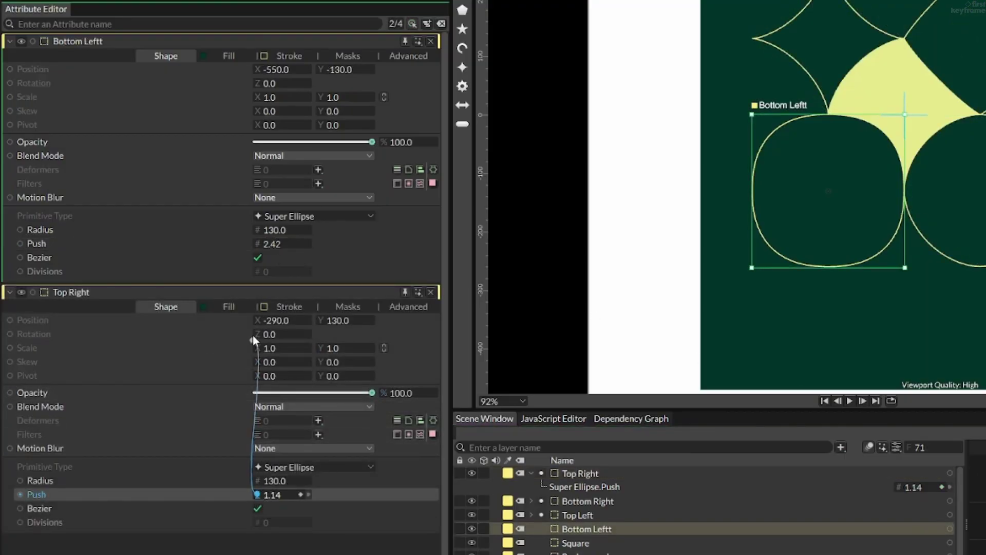
{"action": "left_click_drag", "start_coordinate": [265, 256], "coordinate": [258, 246]}
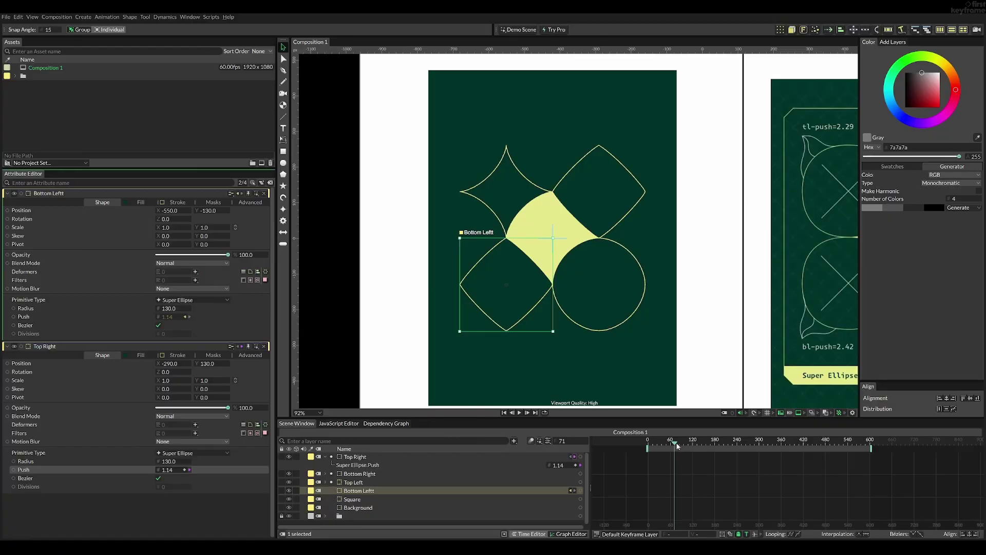
{"action": "left_click_drag", "start_coordinate": [677, 447], "coordinate": [626, 454]}
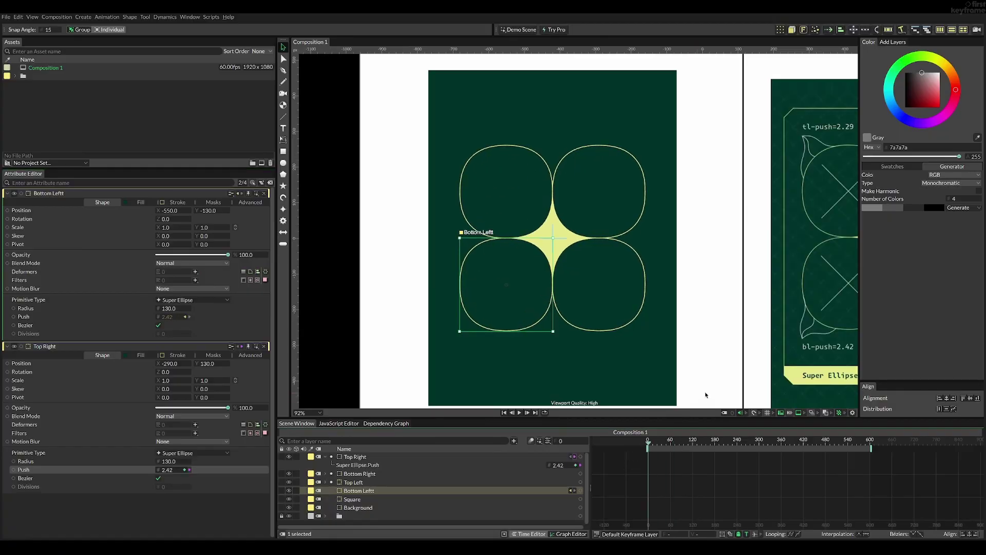
{"action": "key", "text": "space"}
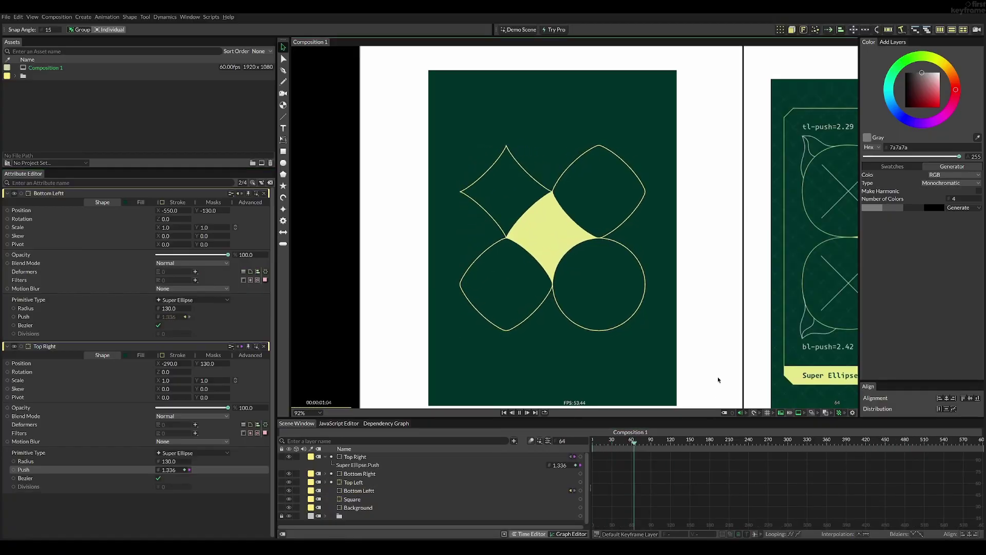
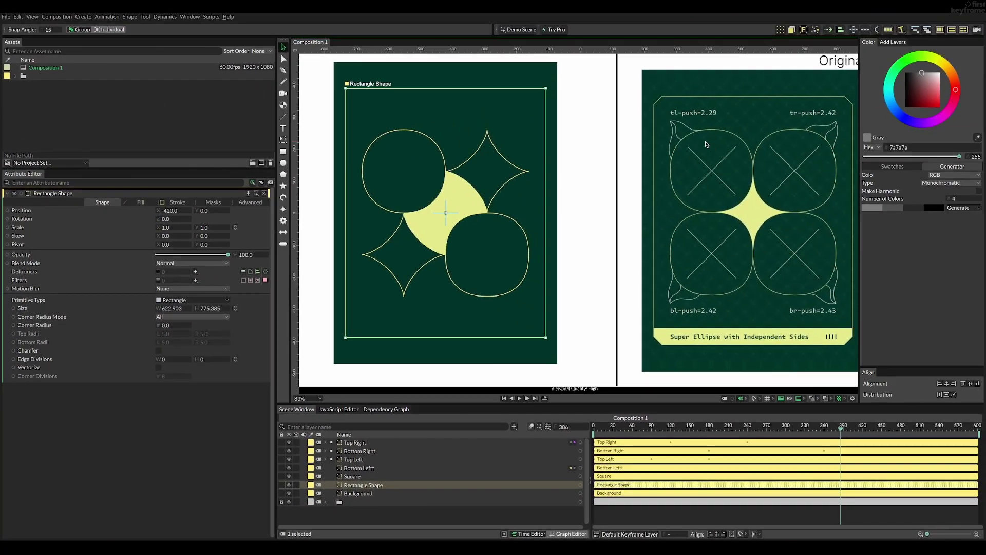
Chamfer the corners of the frame rectangle and adjust its corner radius to match the small cut corners of the original poster.
{"action": "scroll", "coordinate": [663, 98], "scroll_direction": "up", "scroll_amount": 4}
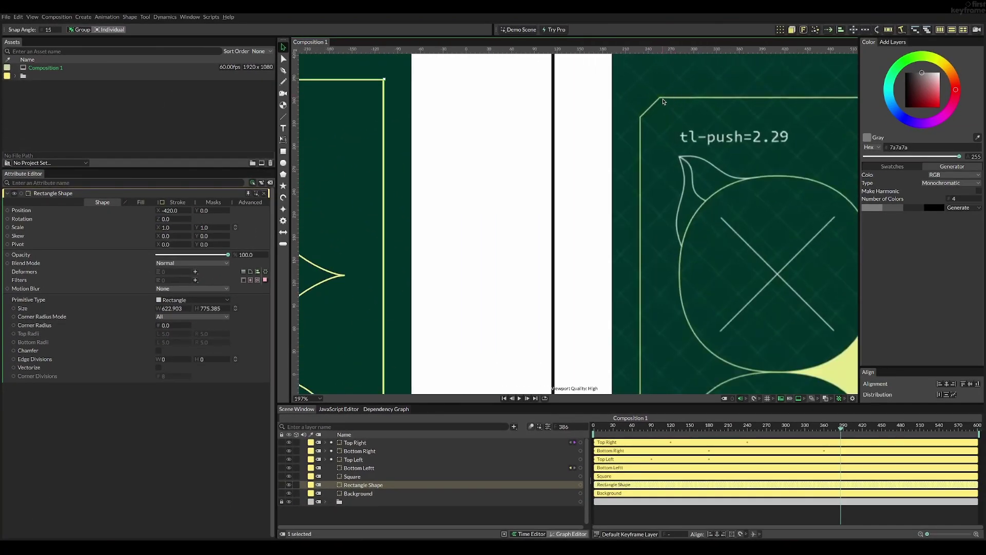
{"action": "scroll", "coordinate": [639, 143], "scroll_direction": "down", "scroll_amount": 4}
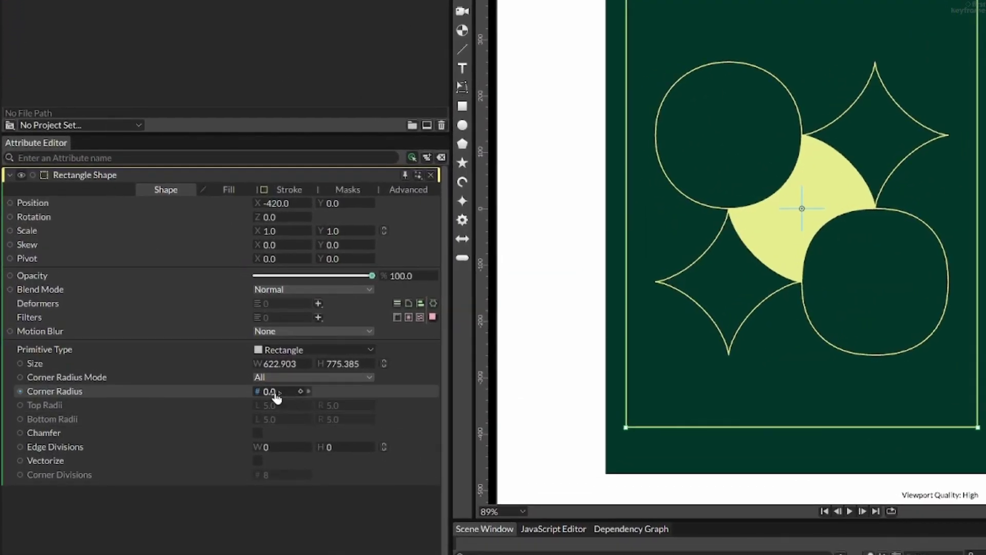
{"action": "left_click_drag", "start_coordinate": [277, 397], "coordinate": [334, 390]}
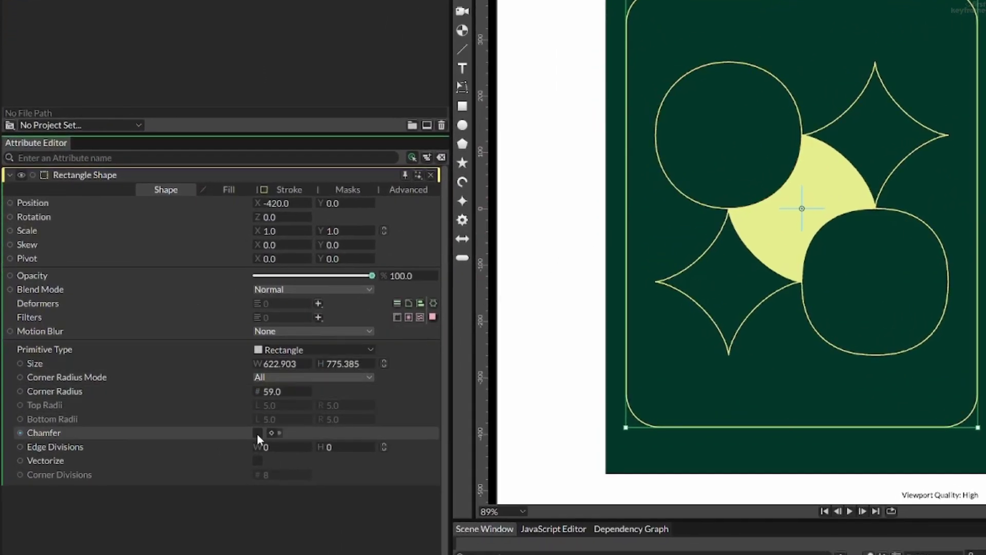
{"action": "left_click", "coordinate": [258, 433]}
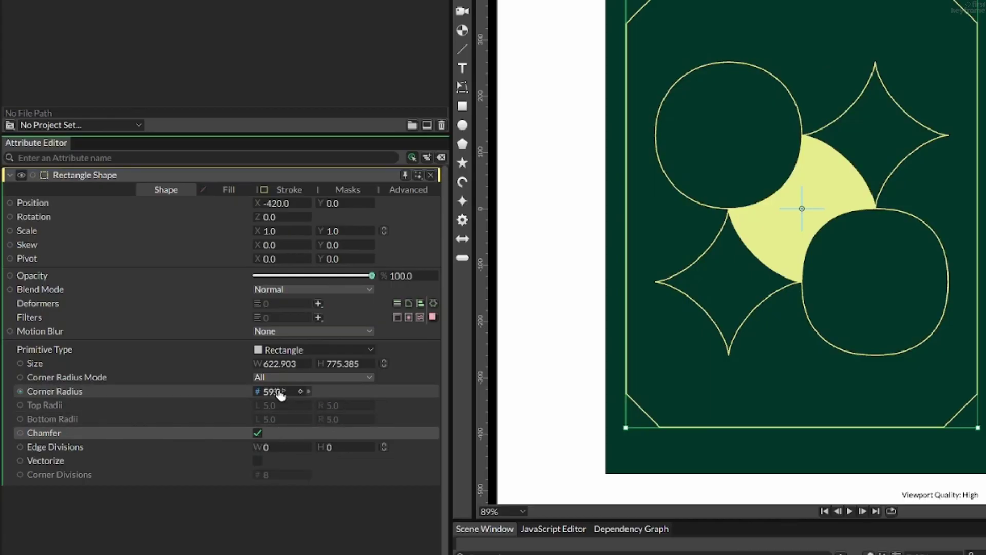
{"action": "left_click_drag", "start_coordinate": [280, 393], "coordinate": [261, 396]}
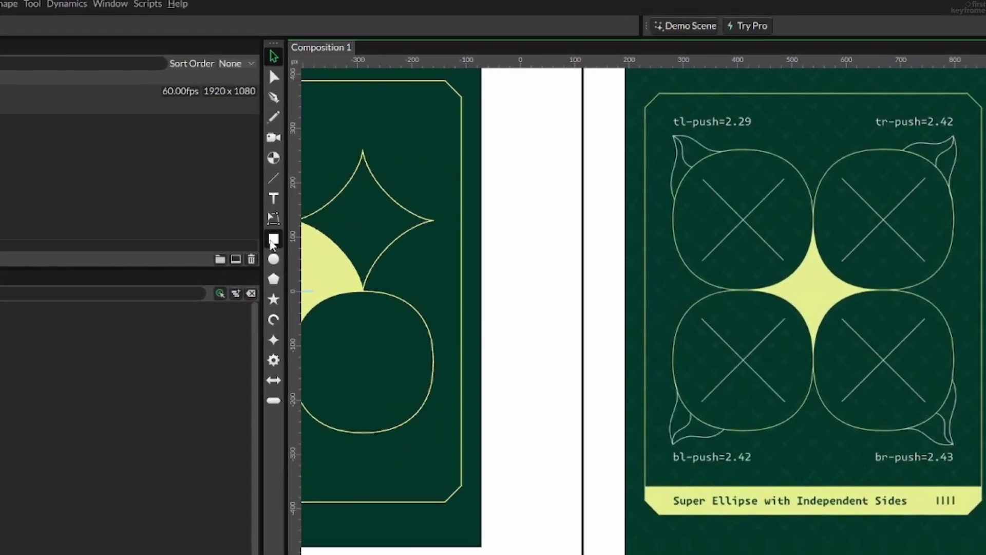
Draw a rectangle over the original poster's caption band, fill it with e6e88a and size it to 638 × 57.
{"action": "left_click", "coordinate": [273, 239]}
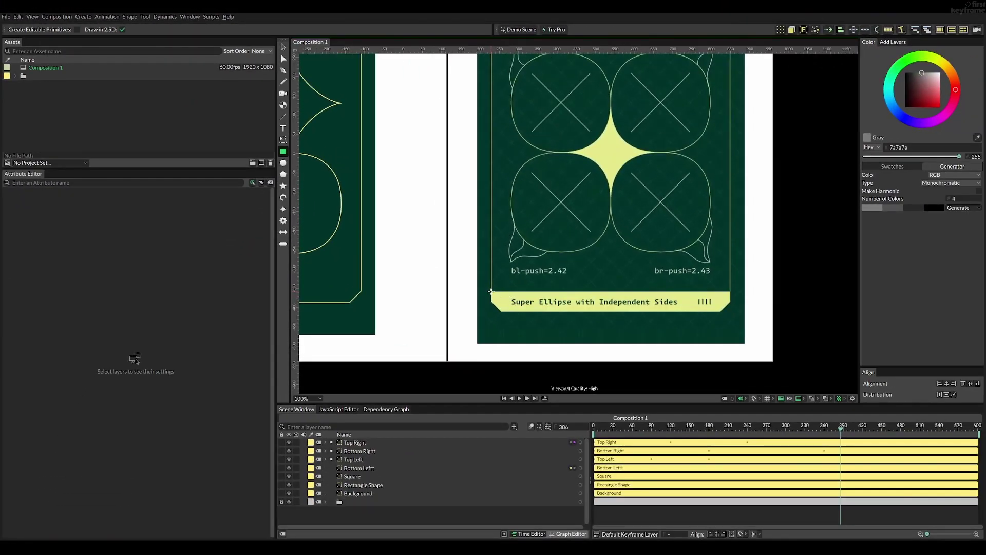
{"action": "left_click_drag", "start_coordinate": [491, 291], "coordinate": [731, 312]}
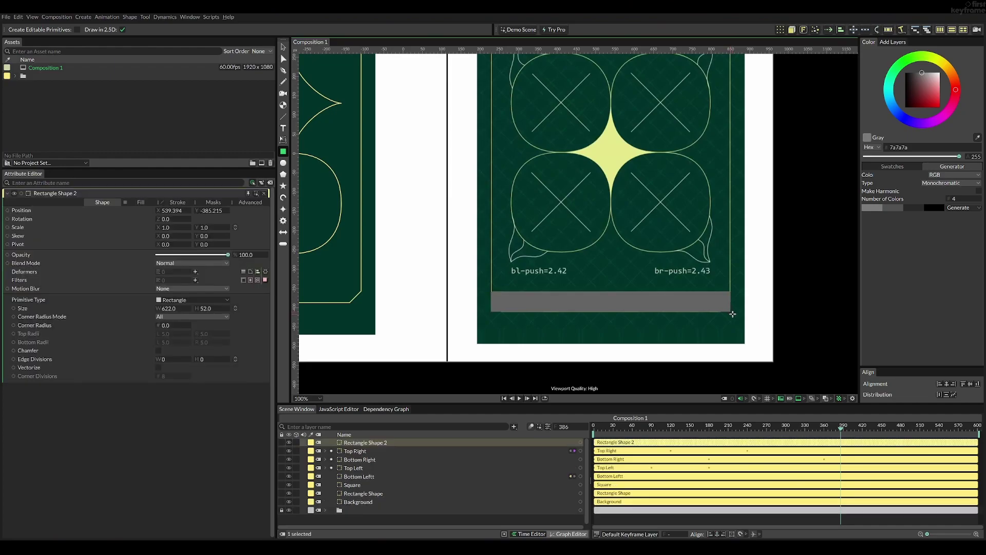
{"action": "key", "text": "q"}
{"action": "left_click_drag", "start_coordinate": [174, 310], "coordinate": [180, 310]}
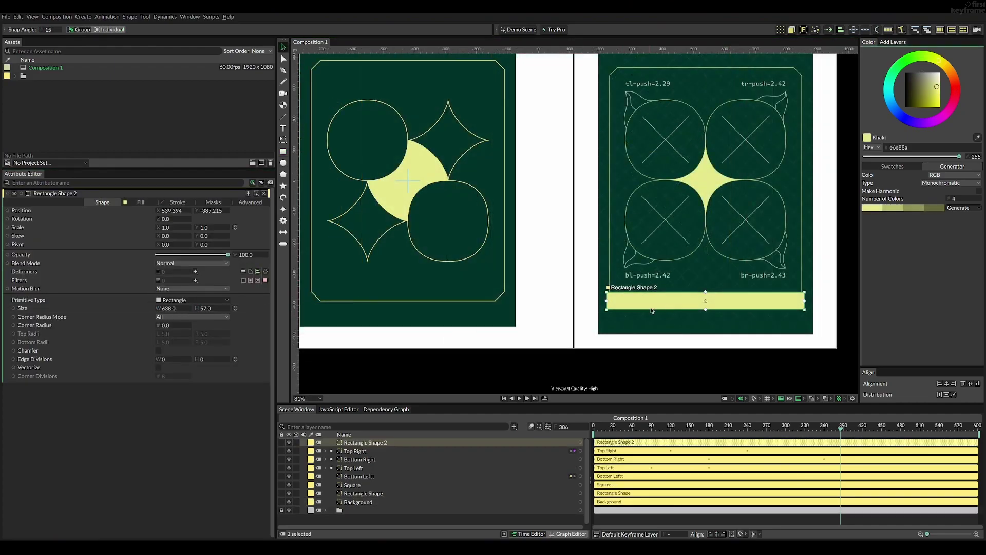
Move the yellow bar to the bottom of the new poster's frame, clip it with the frame rectangle and align it inside the chamfered corners.
{"action": "left_click_drag", "start_coordinate": [671, 303], "coordinate": [435, 301]}
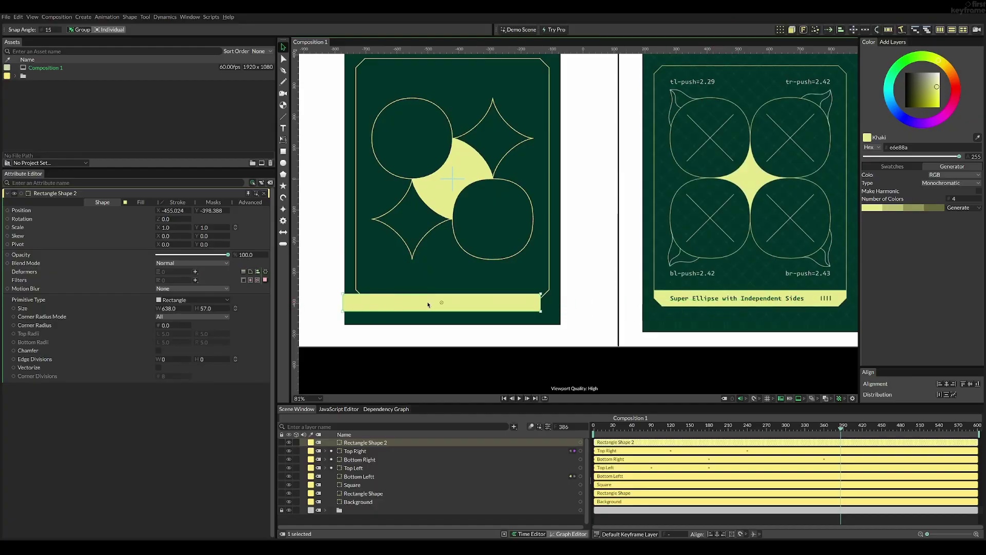
{"action": "scroll", "coordinate": [436, 299], "scroll_direction": "up", "scroll_amount": 2}
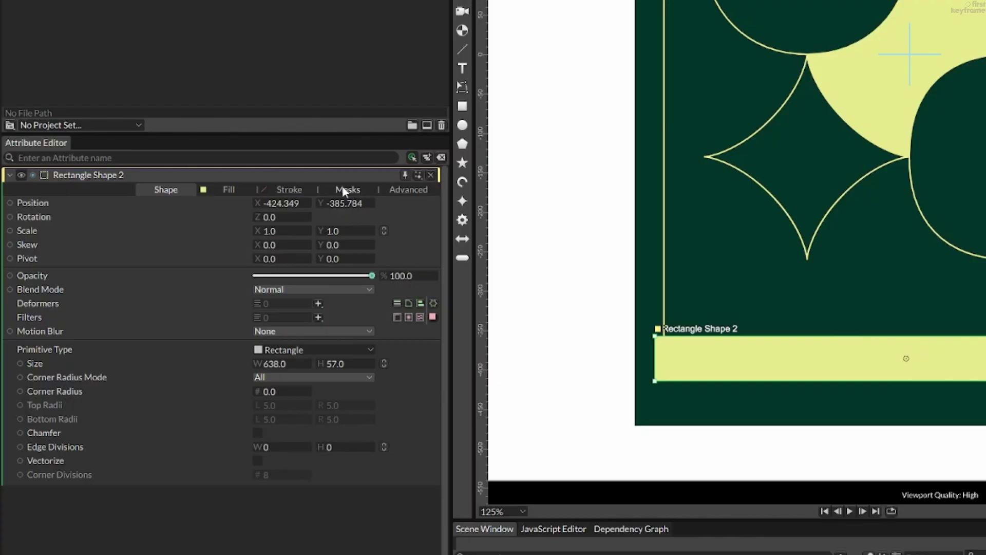
{"action": "left_click", "coordinate": [345, 190]}
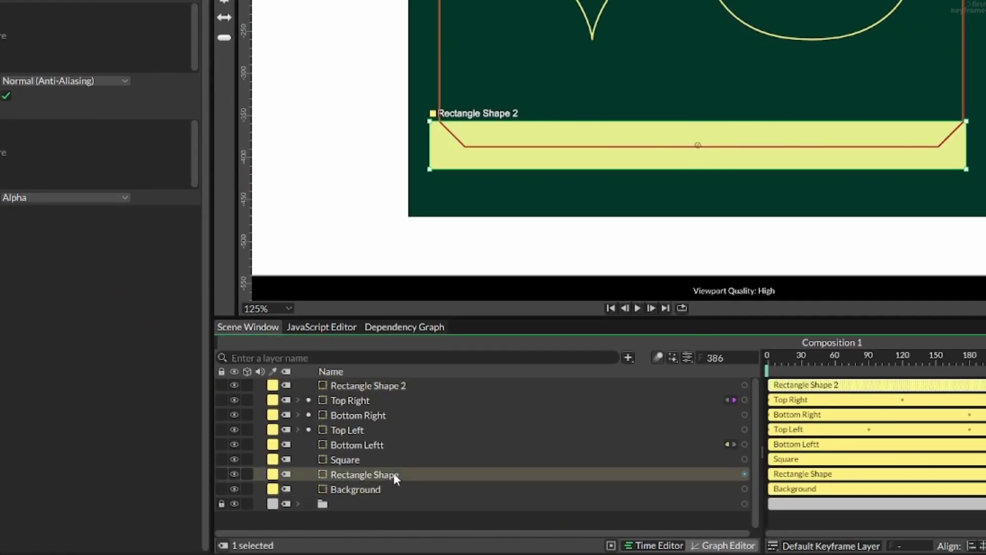
{"action": "left_click_drag", "start_coordinate": [436, 508], "coordinate": [76, 80]}
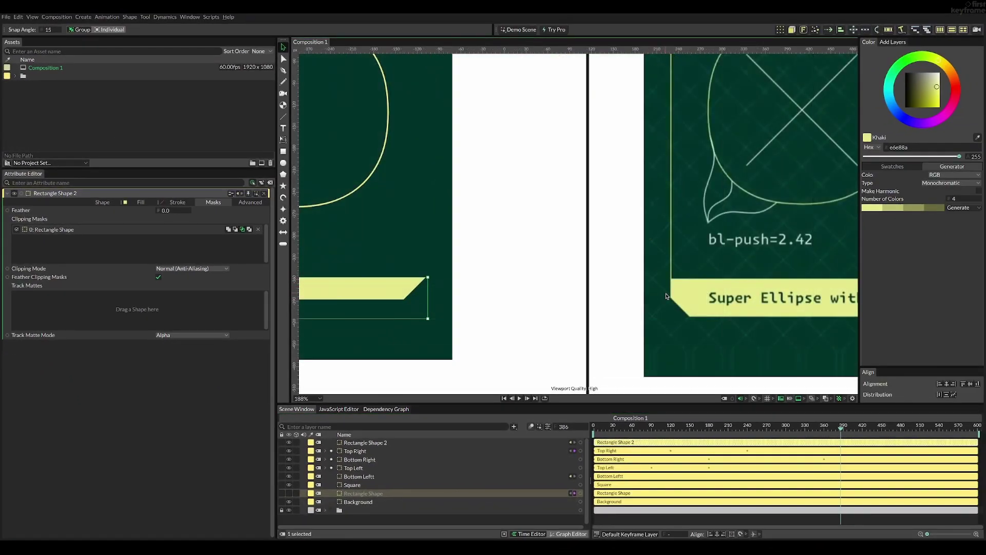
{"action": "left_click_drag", "start_coordinate": [395, 307], "coordinate": [397, 300]}
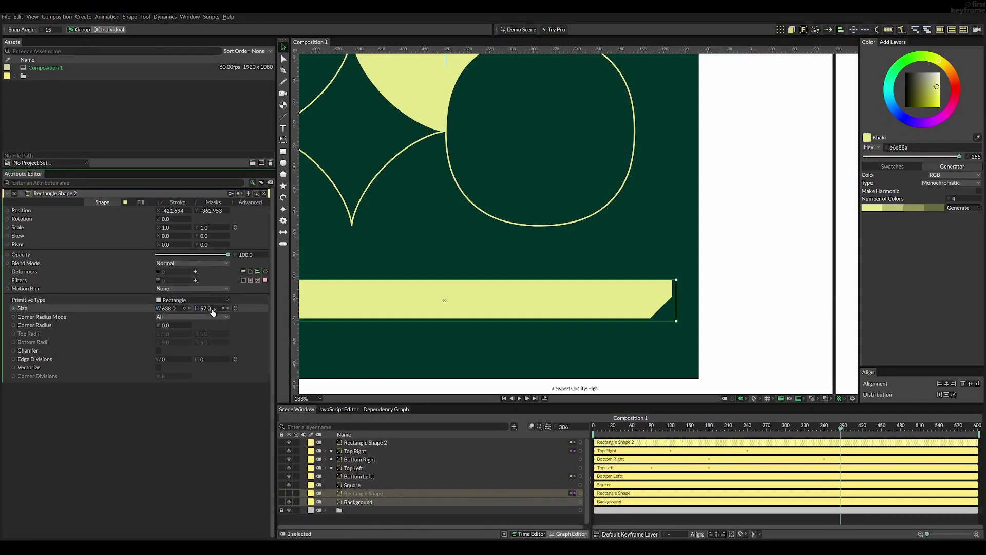
Fine-tune the yellow bar's height and centre the square and four ellipses vertically between the frame's top edge and the bar.
{"action": "left_click_drag", "start_coordinate": [220, 309], "coordinate": [215, 311]}
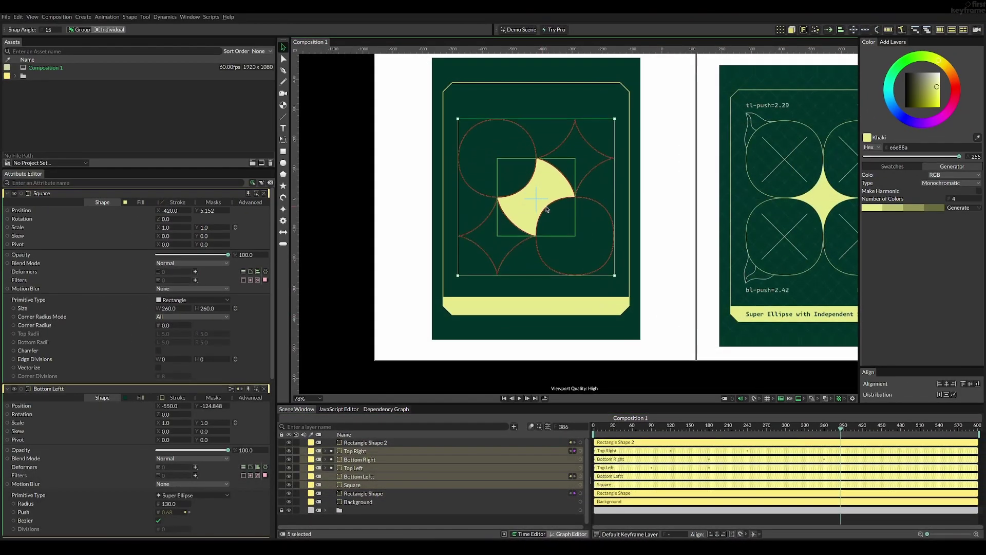
{"action": "left_click", "coordinate": [689, 271]}
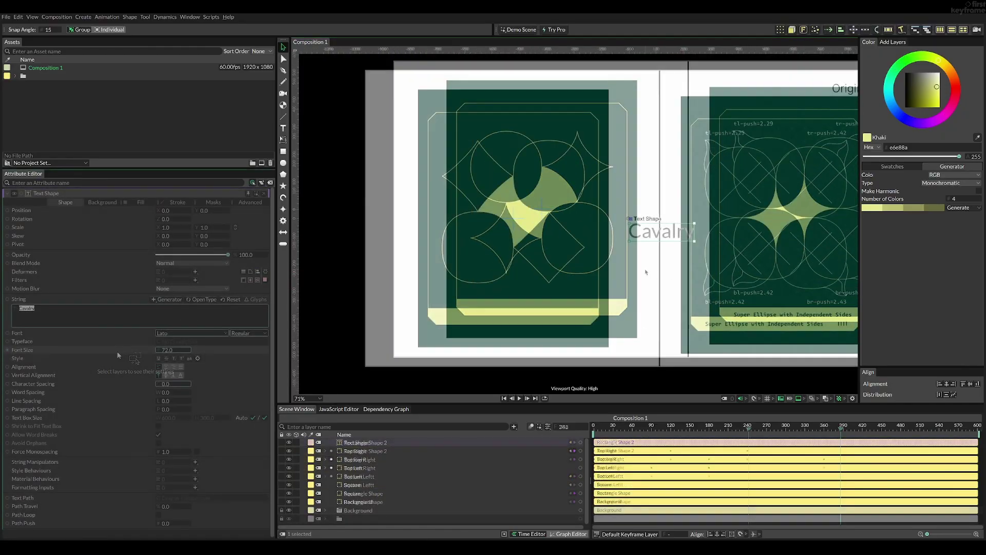
Add the caption "Super Ellipse with Independent Sides" in a bold monospaced font and place it on the yellow bar.
{"action": "type", "text": "Su"}
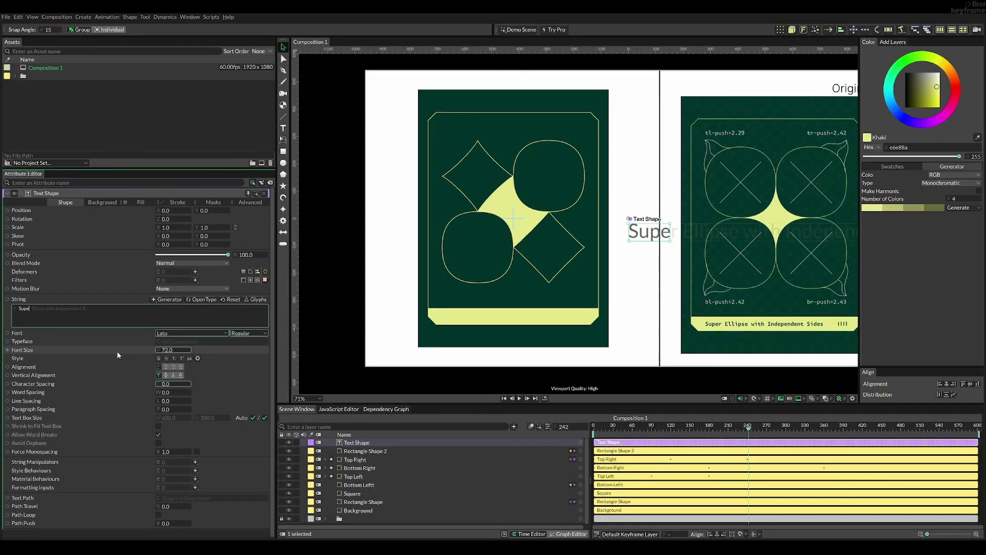
{"action": "type", "text": "pe"}
{"action": "key", "text": "Tab"}
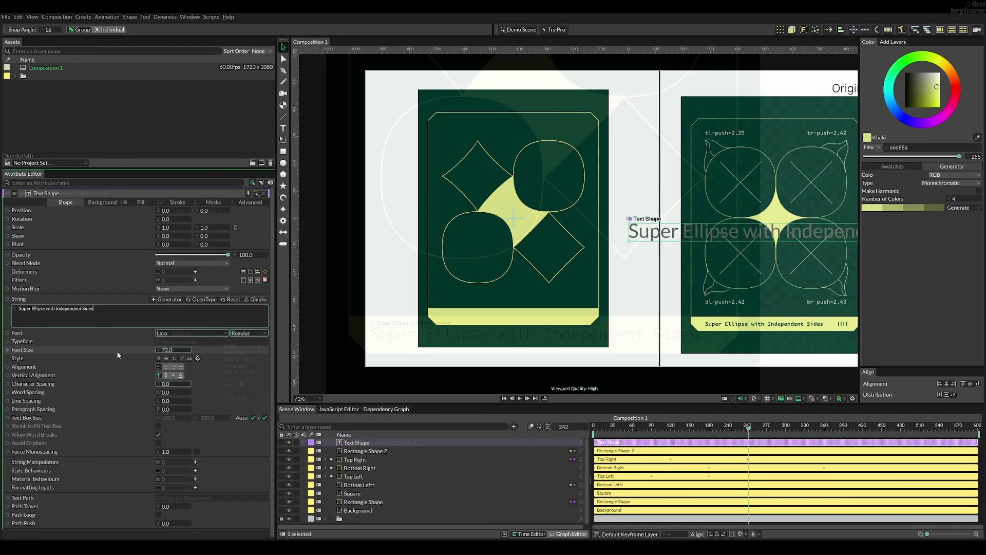
{"action": "left_click", "coordinate": [245, 346]}
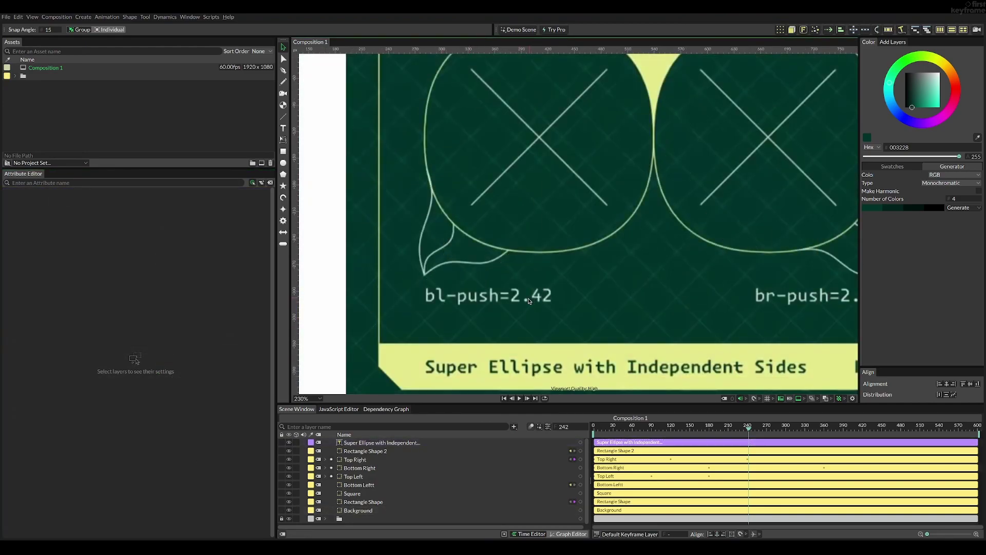
Add a text layer in Cascadia Code Bold at font size 20 below the bottom-left ellipse, left-aligned with the caption text.
{"action": "scroll", "coordinate": [555, 297], "scroll_direction": "down", "scroll_amount": 8}
{"action": "left_click_drag", "start_coordinate": [550, 299], "coordinate": [657, 305]}
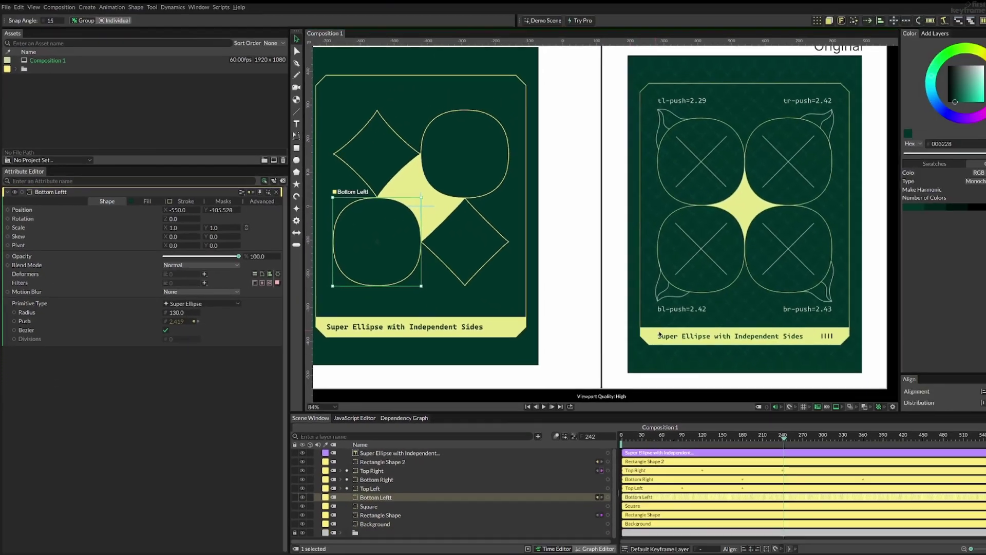
{"action": "scroll", "coordinate": [677, 310], "scroll_direction": "up", "scroll_amount": 2}
{"action": "left_click_drag", "start_coordinate": [663, 312], "coordinate": [577, 326]}
{"action": "left_click_drag", "start_coordinate": [504, 320], "coordinate": [740, 308]}
{"action": "left_click_drag", "start_coordinate": [537, 273], "coordinate": [593, 300]}
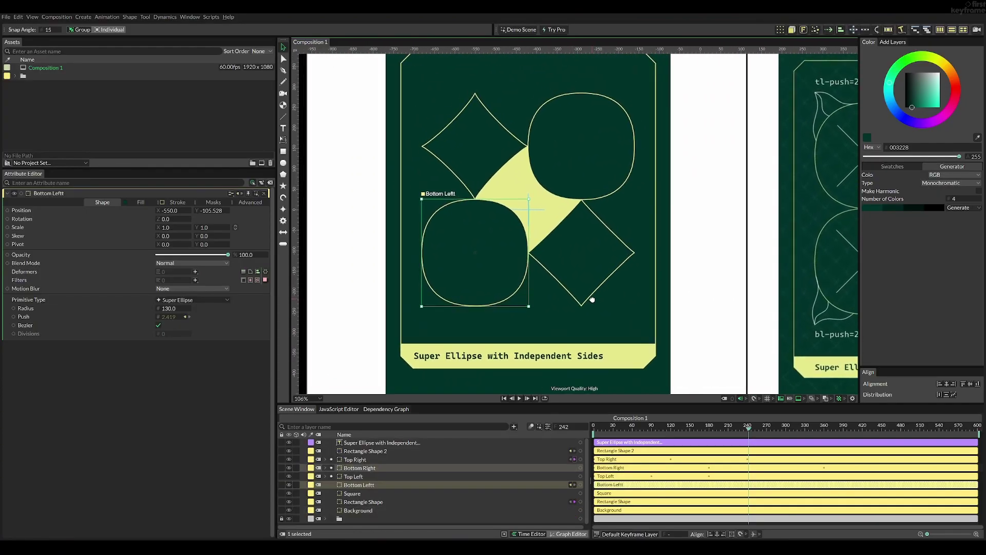
{"action": "left_click", "coordinate": [283, 129]}
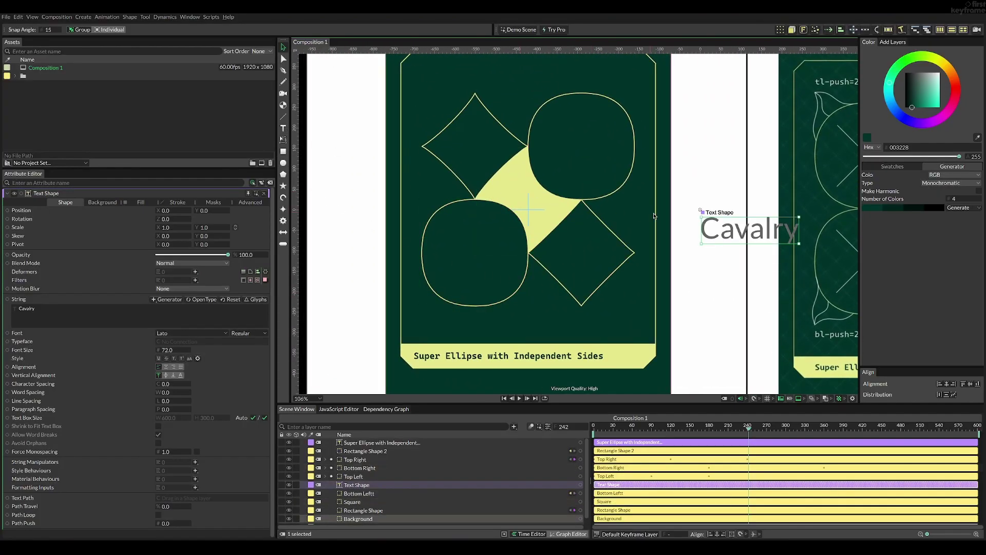
{"action": "left_click", "coordinate": [256, 333]}
{"action": "left_click", "coordinate": [242, 348]}
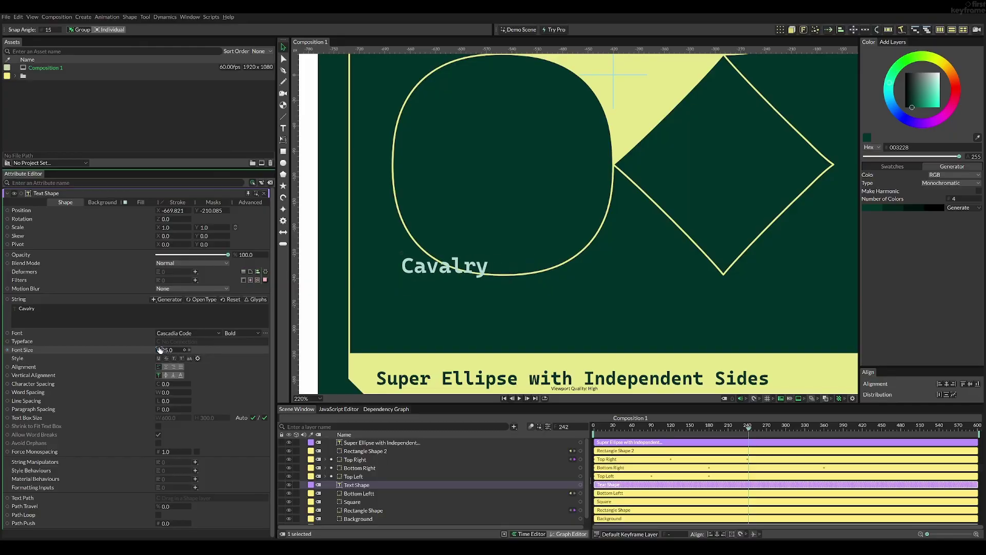
{"action": "left_click", "coordinate": [940, 384]}
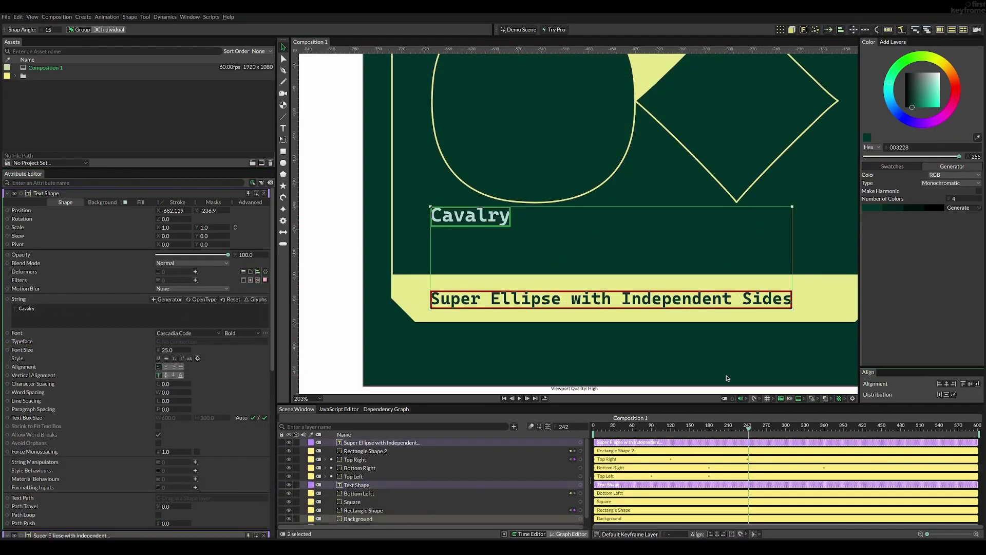
{"action": "scroll", "coordinate": [727, 378], "scroll_direction": "down", "scroll_amount": 3}
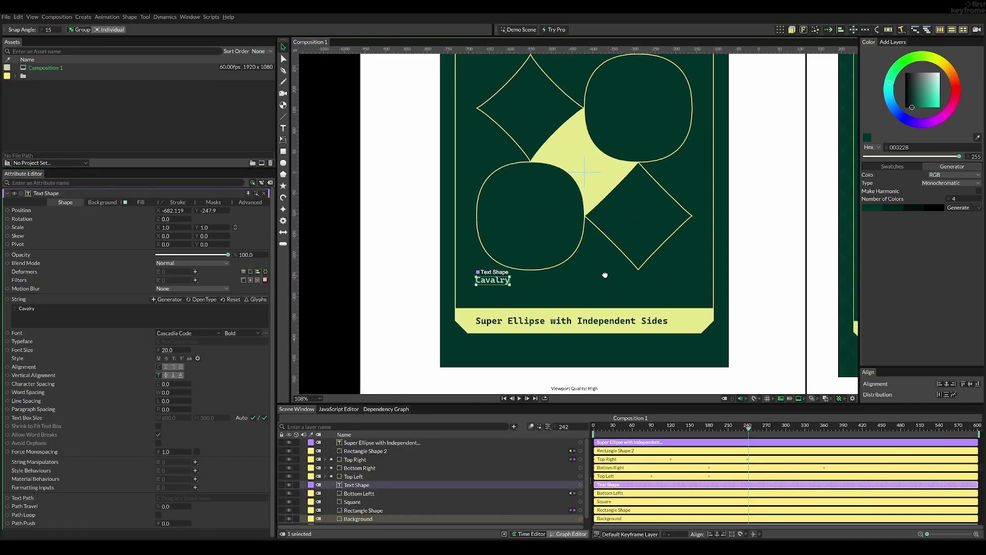
Replace the placeholder string of the label under the bottom-left ellipse with "bl-push=", following the original poster's label.
{"action": "left_click_drag", "start_coordinate": [605, 275], "coordinate": [397, 260]}
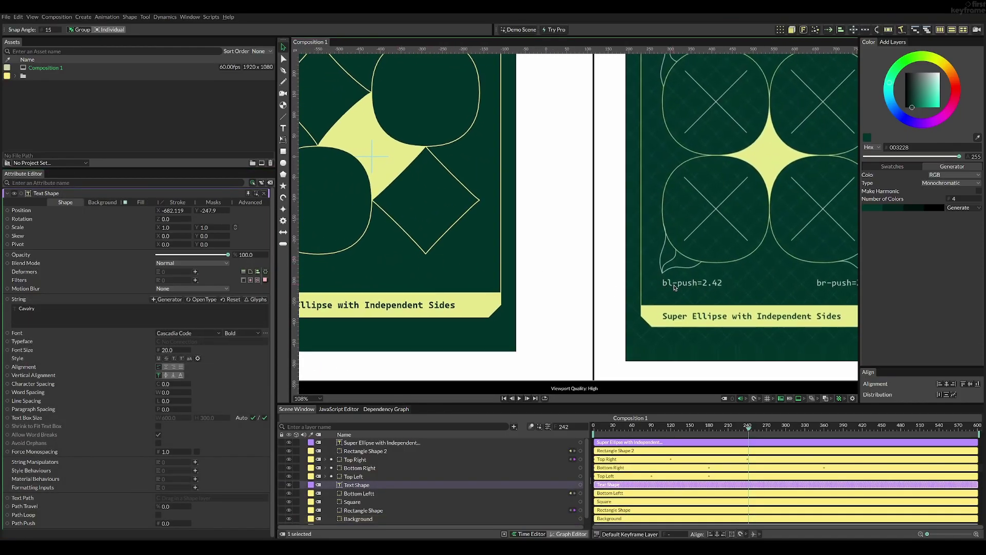
{"action": "left_click_drag", "start_coordinate": [513, 290], "coordinate": [656, 304]}
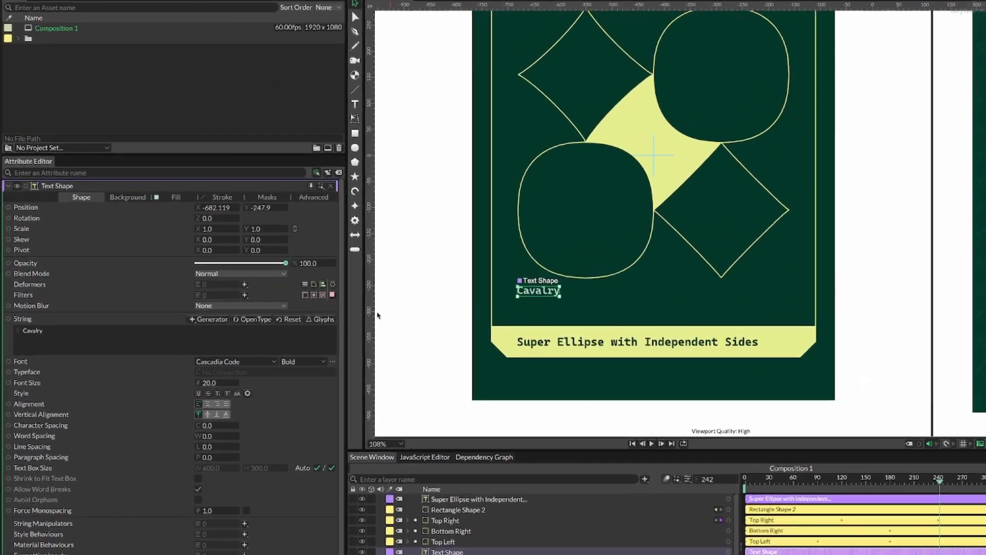
{"action": "left_click_drag", "start_coordinate": [53, 308], "coordinate": [7, 311]}
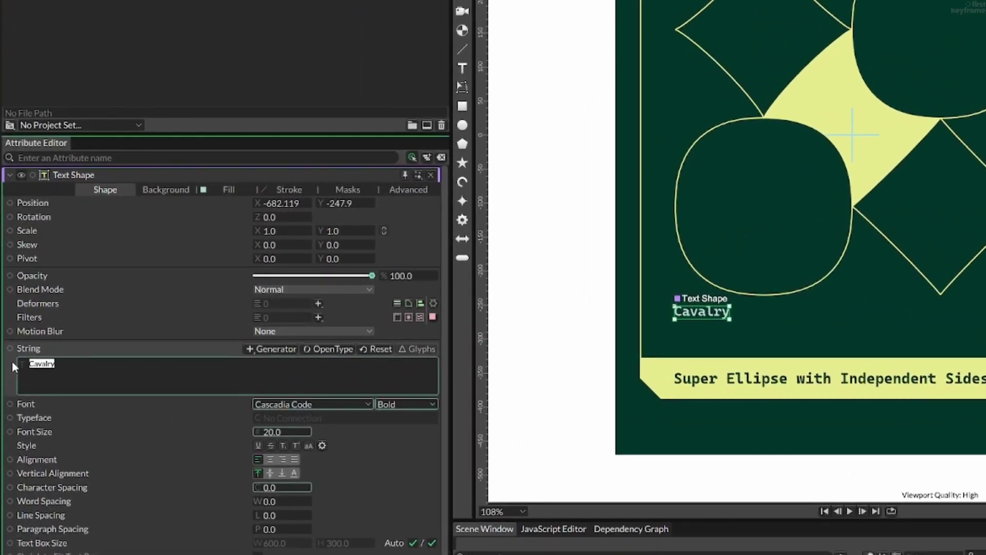
{"action": "type", "text": "bl-push="}
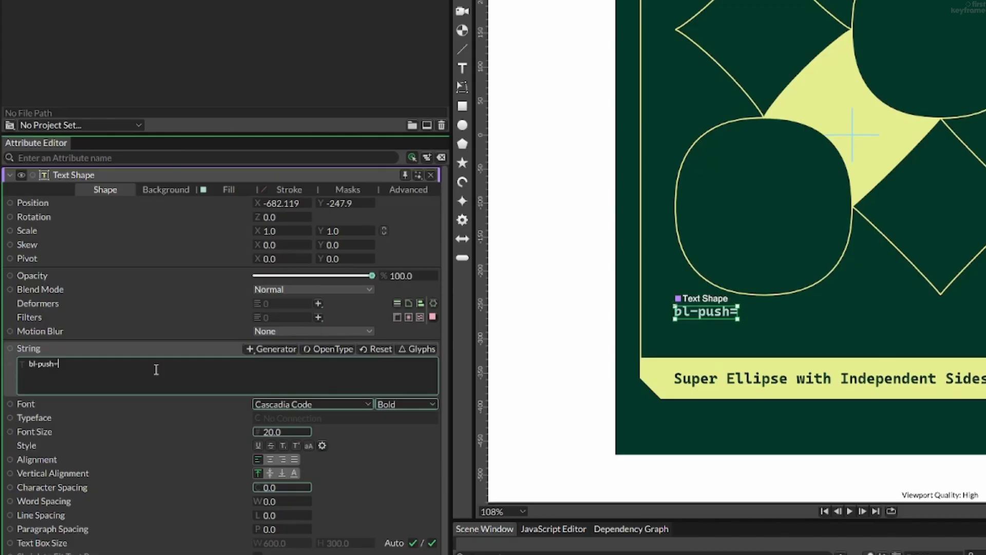
{"action": "right_click", "coordinate": [156, 369]}
{"action": "mouse_move", "coordinate": [191, 454]}
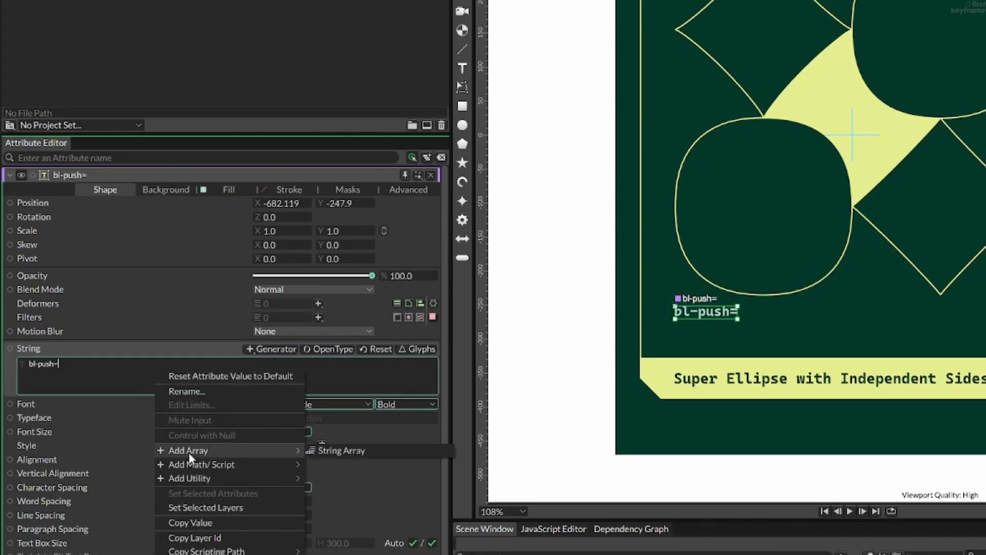
{"action": "mouse_move", "coordinate": [196, 480]}
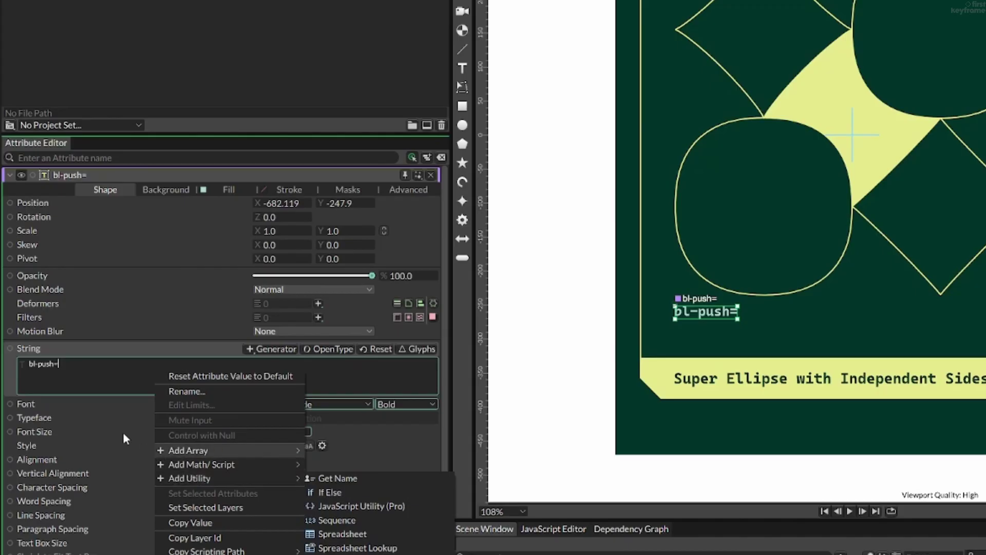
{"action": "left_click", "coordinate": [105, 368]}
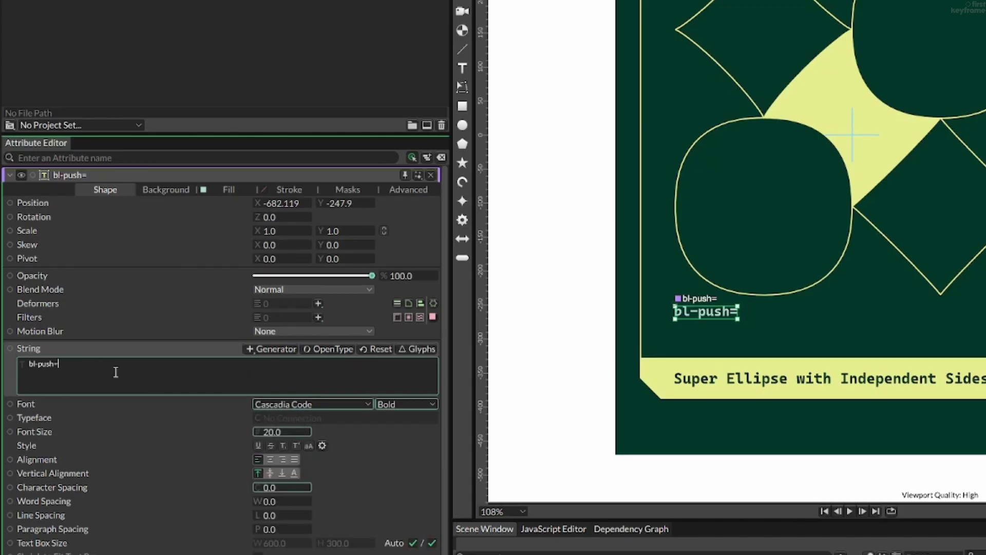
Add a Value generator to the label's string and give the generator the prefix "bl-push=".
{"action": "left_click", "coordinate": [265, 354]}
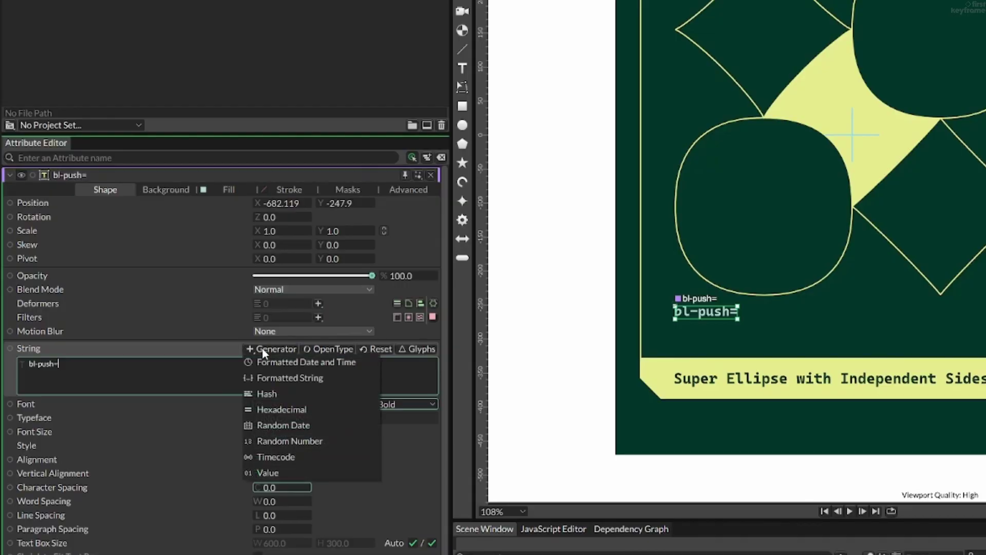
{"action": "left_click", "coordinate": [264, 473]}
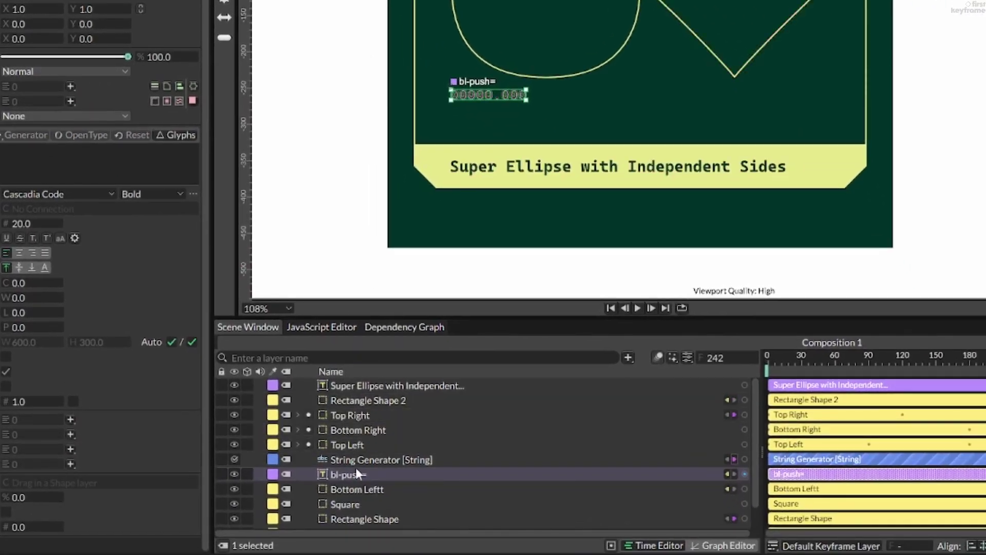
{"action": "left_click", "coordinate": [360, 464]}
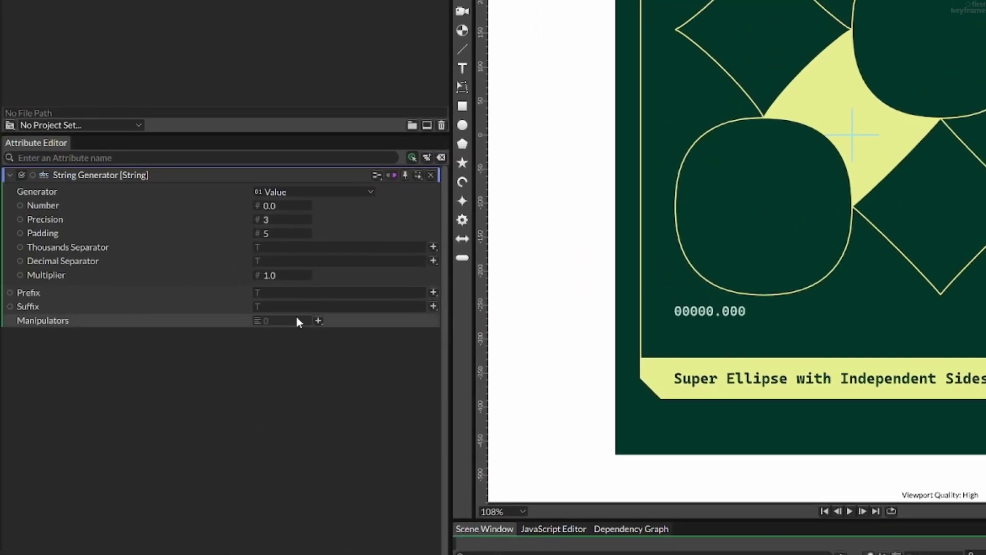
{"action": "left_click", "coordinate": [284, 293]}
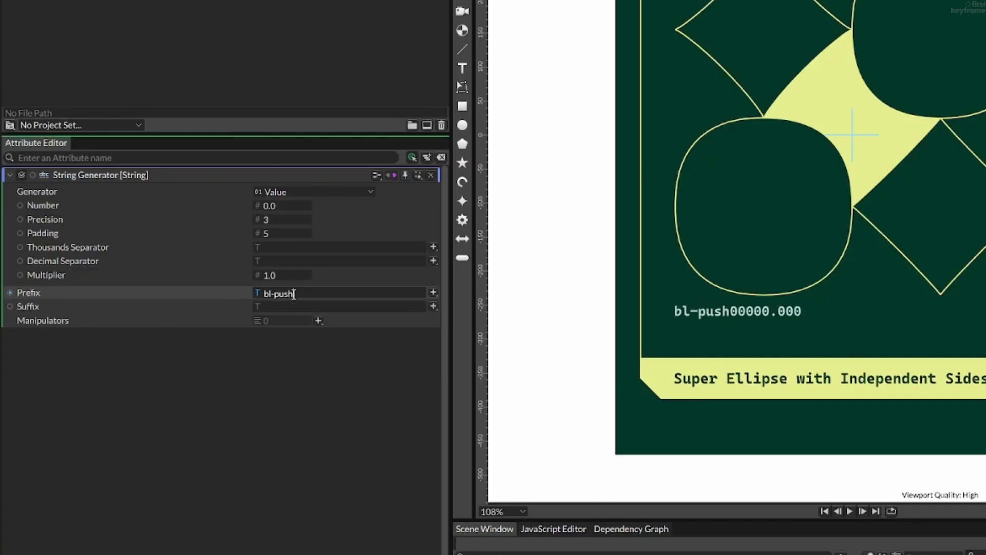
Set the string generator's padding to 1 and its precision to 0.
{"action": "left_click_drag", "start_coordinate": [961, 304], "coordinate": [740, 298]}
{"action": "scroll", "coordinate": [543, 311], "scroll_direction": "left", "scroll_amount": 5}
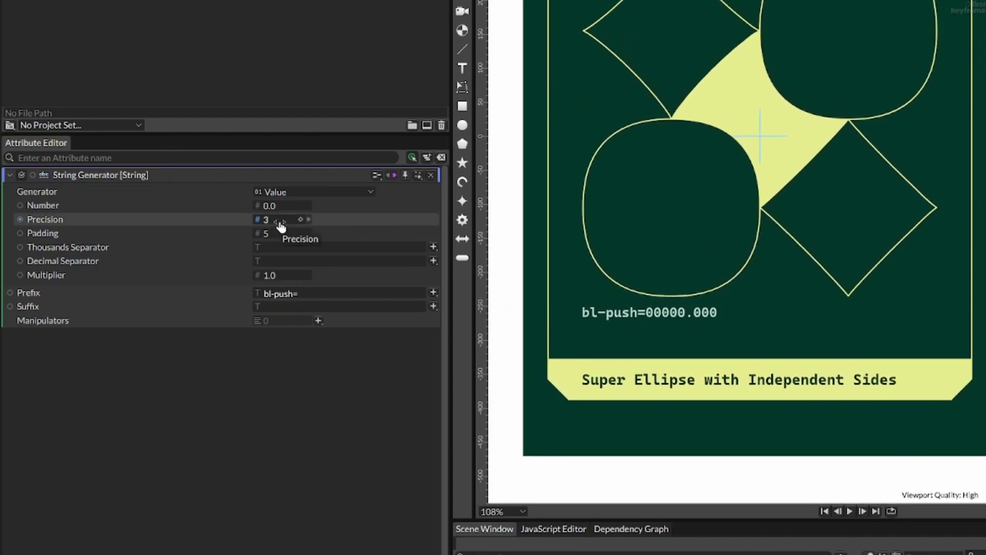
{"action": "left_click_drag", "start_coordinate": [282, 223], "coordinate": [278, 223]}
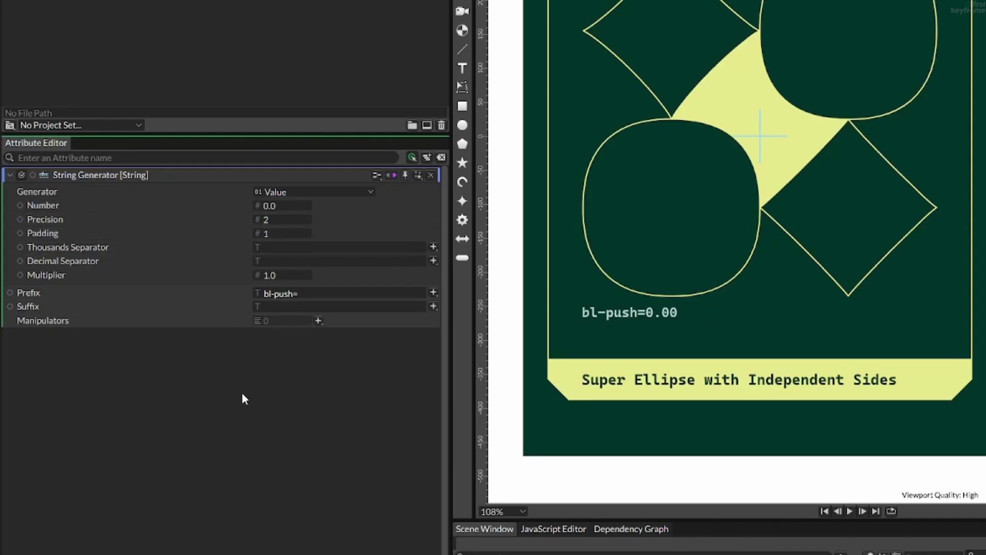
{"action": "scroll", "coordinate": [493, 241], "scroll_direction": "up", "scroll_amount": 3}
{"action": "left_click", "coordinate": [282, 209]}
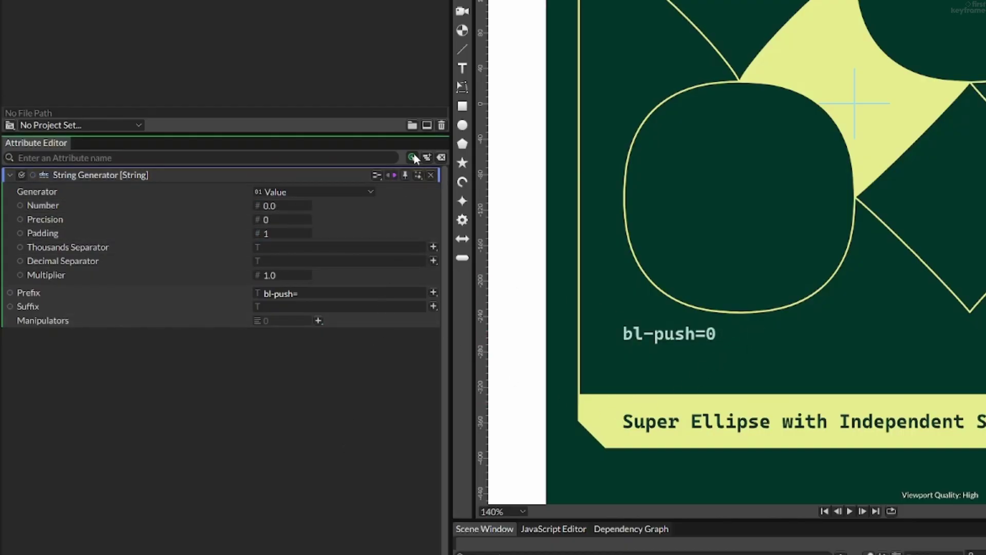
Connect the bottom-left ellipse's Push to the string generator's Number and set the generator's precision to 2.
{"action": "left_click", "coordinate": [413, 157]}
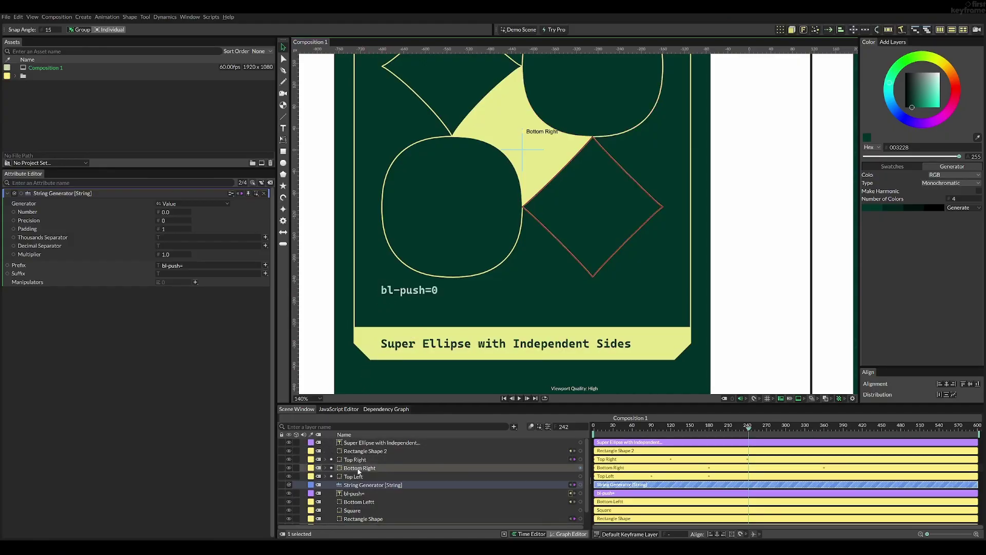
{"action": "left_click", "coordinate": [360, 505]}
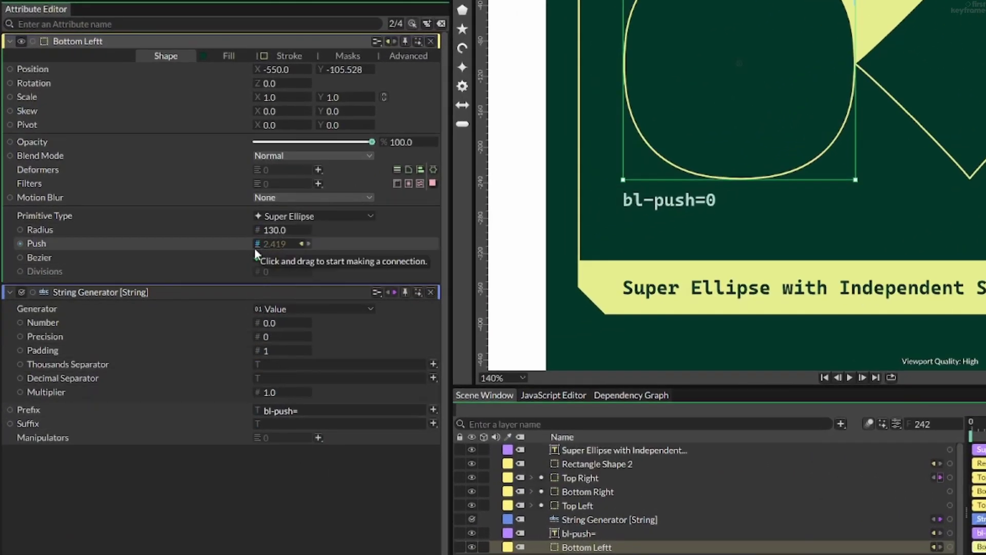
{"action": "left_click_drag", "start_coordinate": [257, 244], "coordinate": [258, 282]}
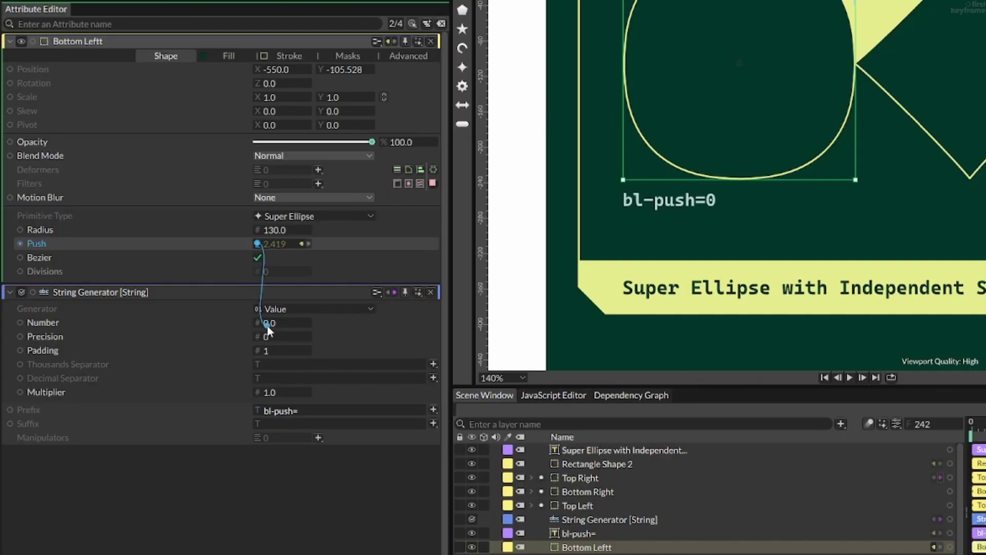
{"action": "left_click_drag", "start_coordinate": [267, 326], "coordinate": [272, 322]}
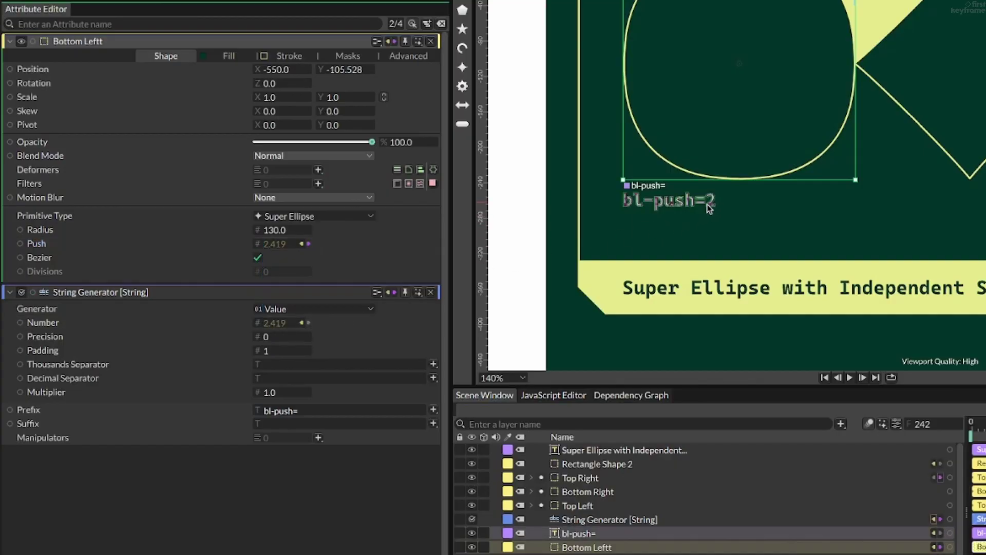
{"action": "left_click_drag", "start_coordinate": [267, 340], "coordinate": [274, 341]}
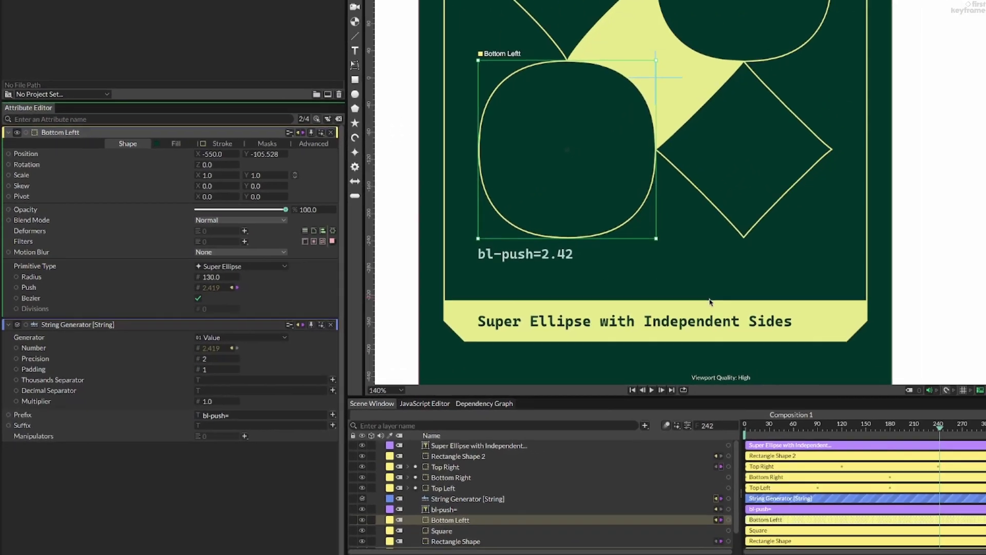
Play the animation to check that the bl-push label follows the bottom-left ellipse's Push.
{"action": "scroll", "coordinate": [643, 327], "scroll_direction": "down", "scroll_amount": 4}
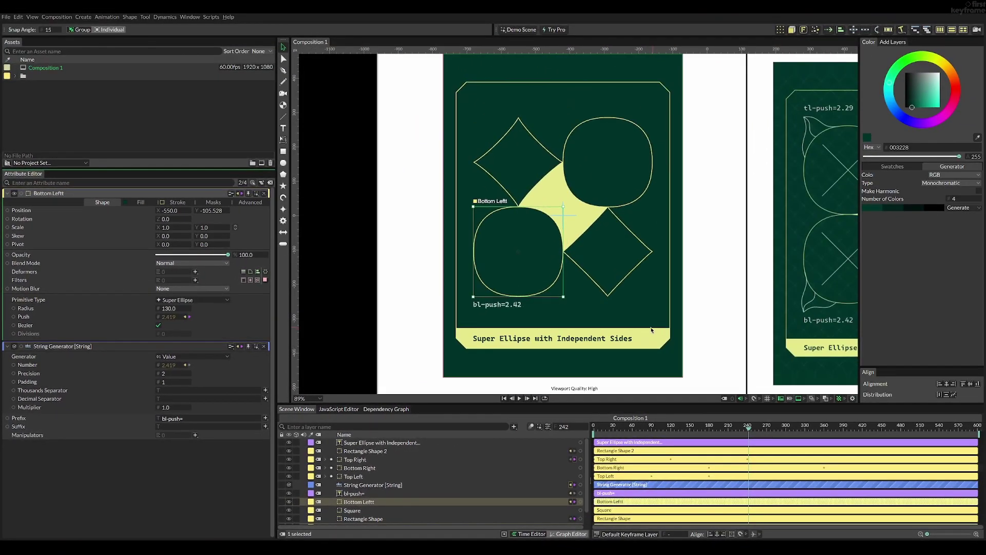
{"action": "left_click_drag", "start_coordinate": [652, 331], "coordinate": [559, 316]}
{"action": "key", "text": "space"}
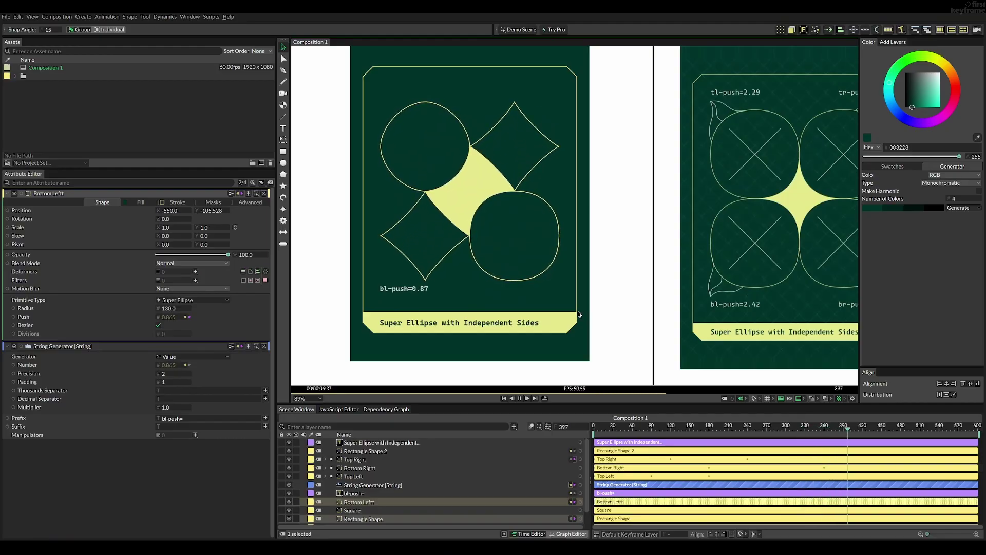
{"action": "key", "text": "space"}
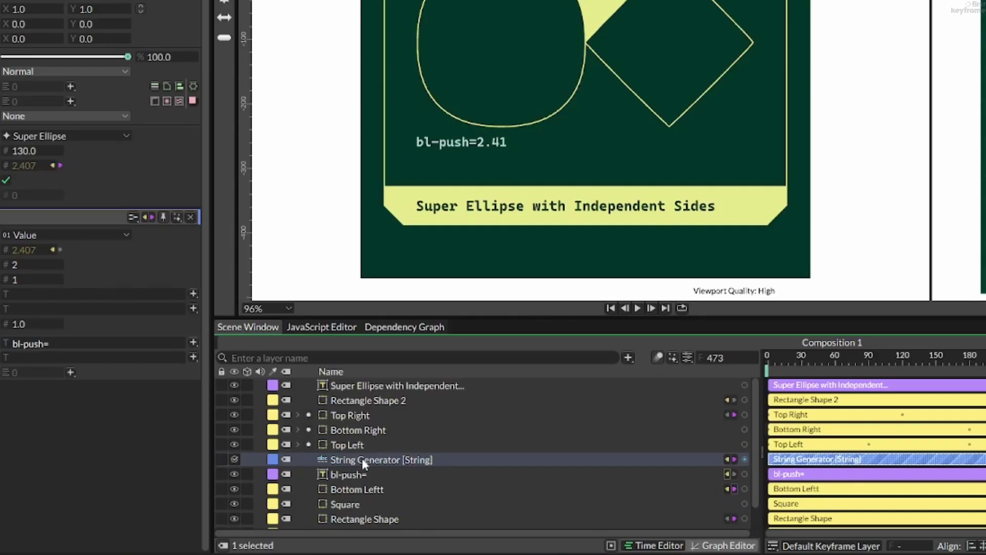
Nest the string generator under its text layer and that layer under the bottom-left ellipse, and rename the text layer "Bottom Left Text".
{"action": "left_click_drag", "start_coordinate": [362, 459], "coordinate": [360, 473]}
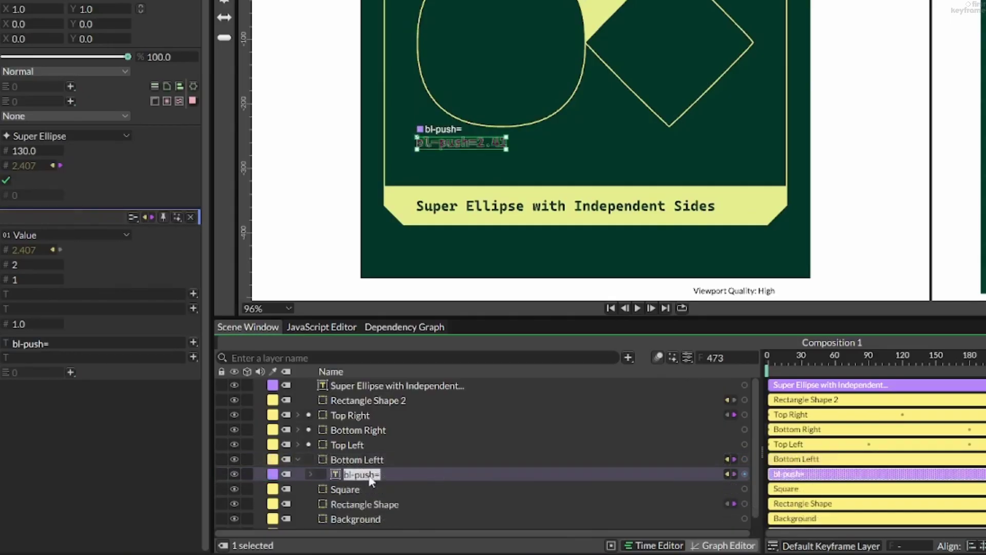
{"action": "left_click", "coordinate": [369, 476]}
{"action": "type", "text": "Bottom Le"}
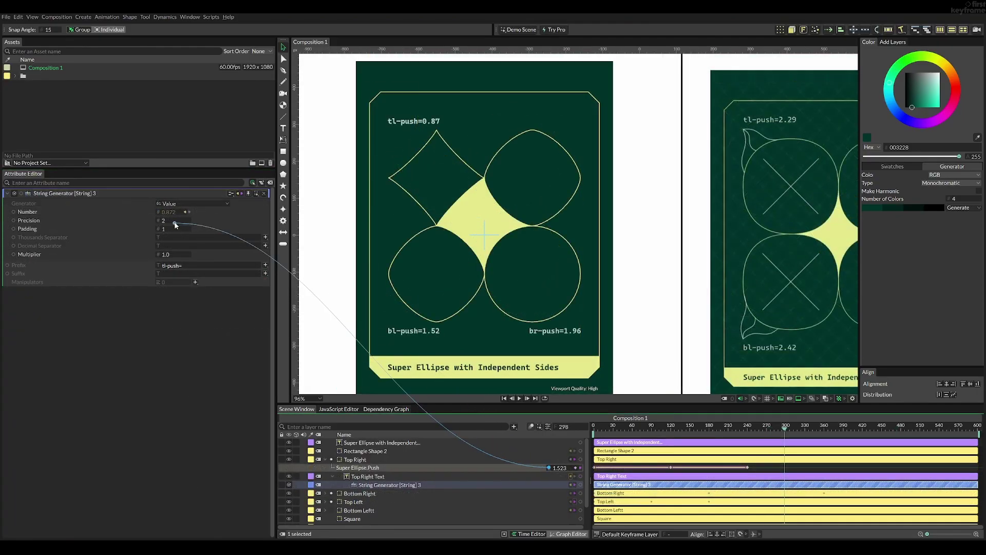
Connect the Top Right ellipse's Push to the Number of its label's string generator.
{"action": "left_click_drag", "start_coordinate": [175, 225], "coordinate": [177, 213]}
{"action": "left_click", "coordinate": [192, 226]}
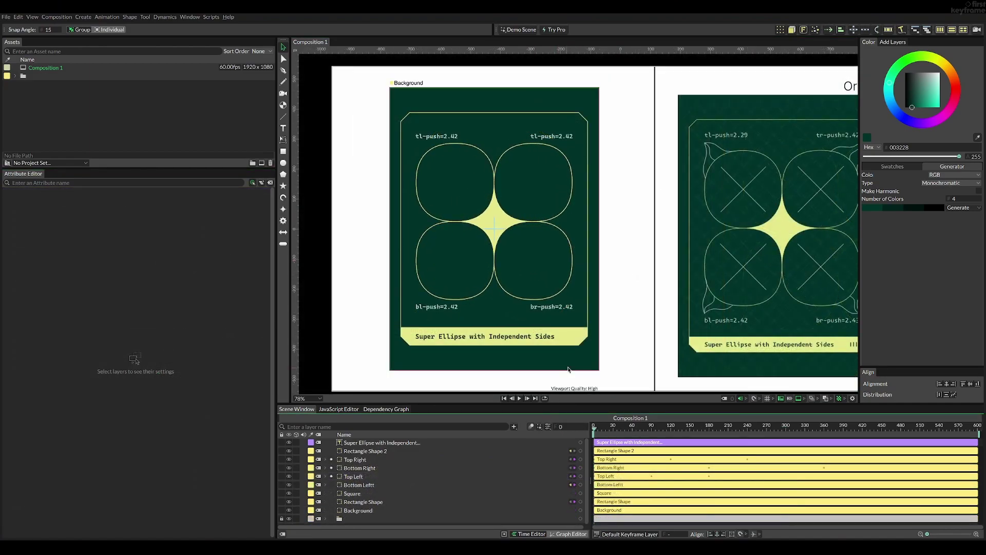
Play the animation to check that all four push labels follow their ellipses.
{"action": "key", "text": "space"}
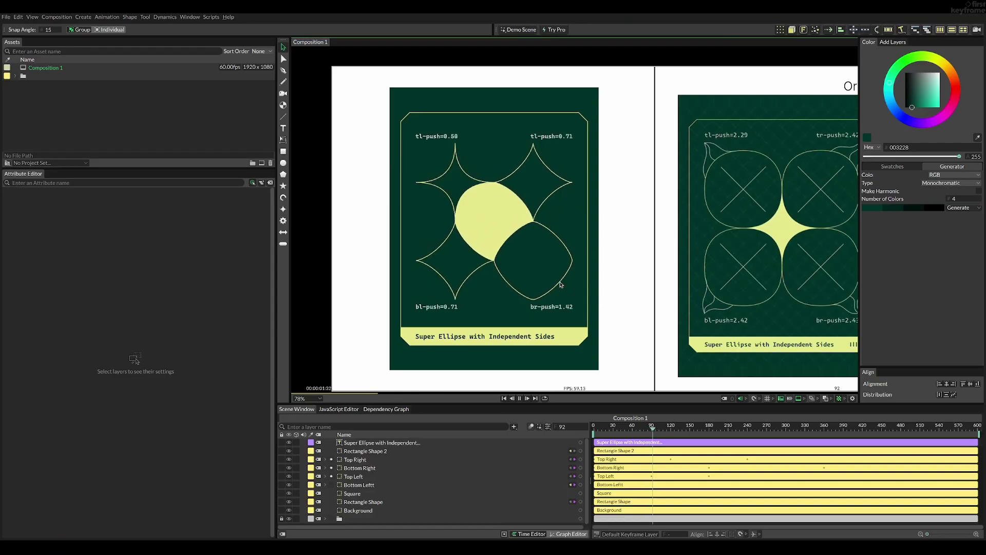
{"action": "scroll", "coordinate": [436, 111], "scroll_direction": "up", "scroll_amount": 6}
{"action": "left_click_drag", "start_coordinate": [485, 215], "coordinate": [509, 182]}
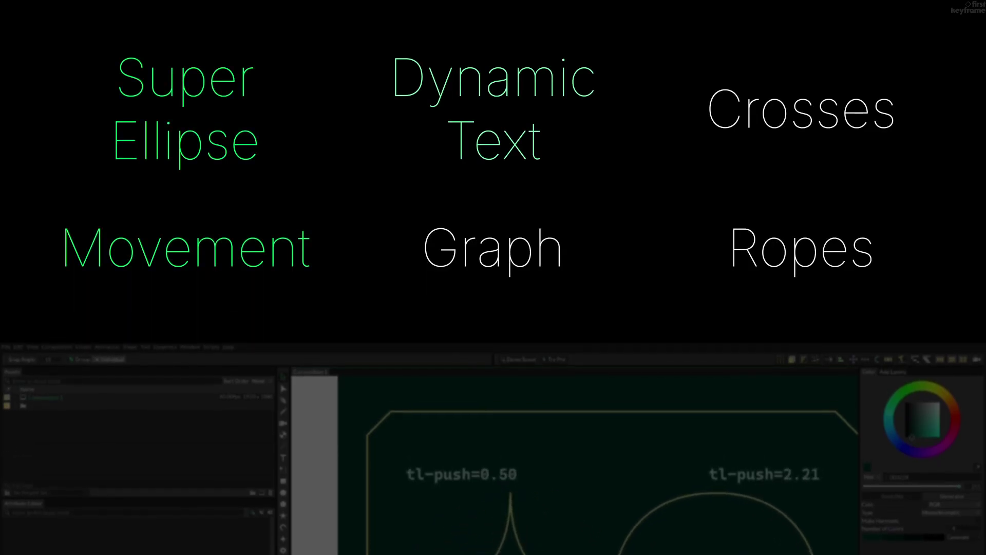
{"action": "scroll", "coordinate": [574, 547], "scroll_direction": "down", "scroll_amount": 4}
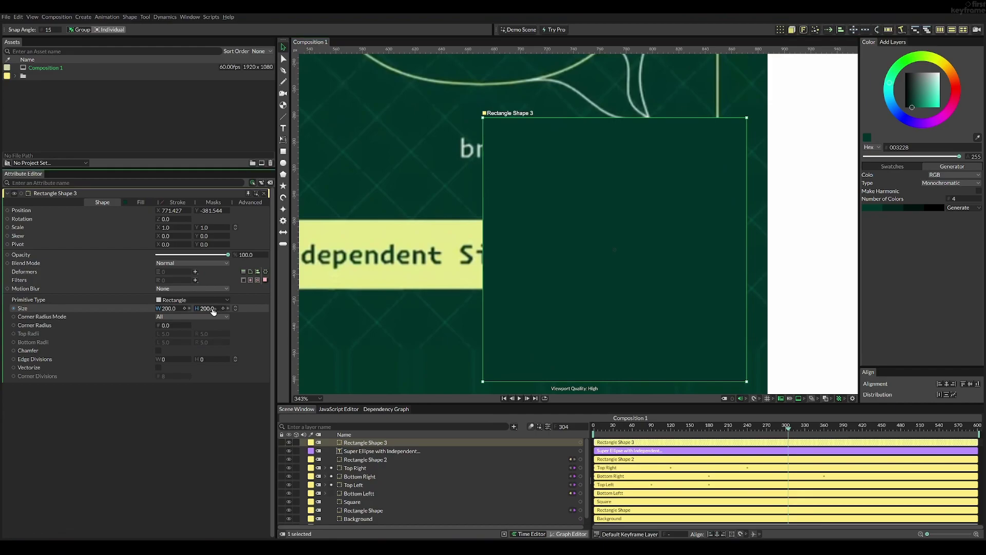
Set the new dark green rectangle's size to 3 × 15 and place it on the yellow bar just after the caption.
{"action": "left_click_drag", "start_coordinate": [213, 310], "coordinate": [93, 308]}
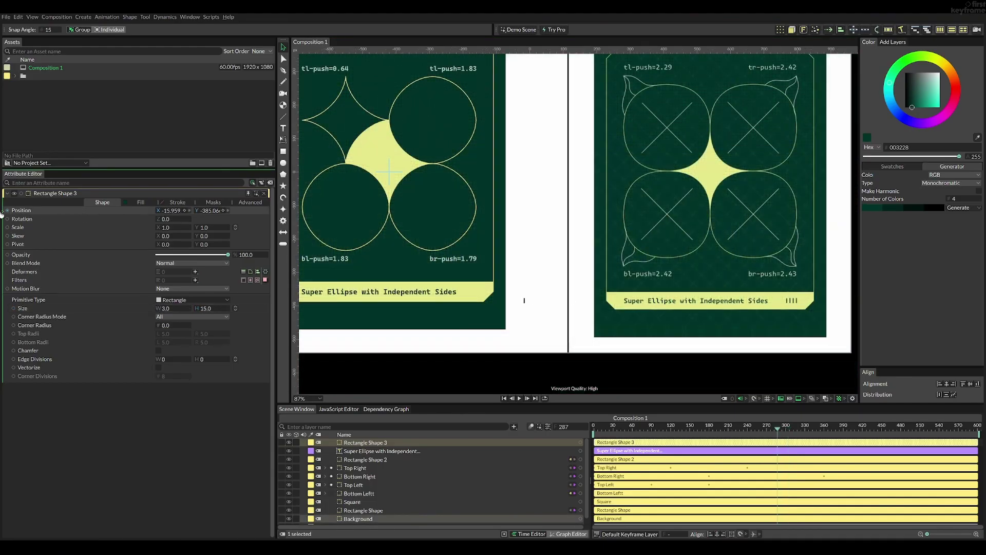
{"action": "left_click_drag", "start_coordinate": [2, 213], "coordinate": [140, 211]}
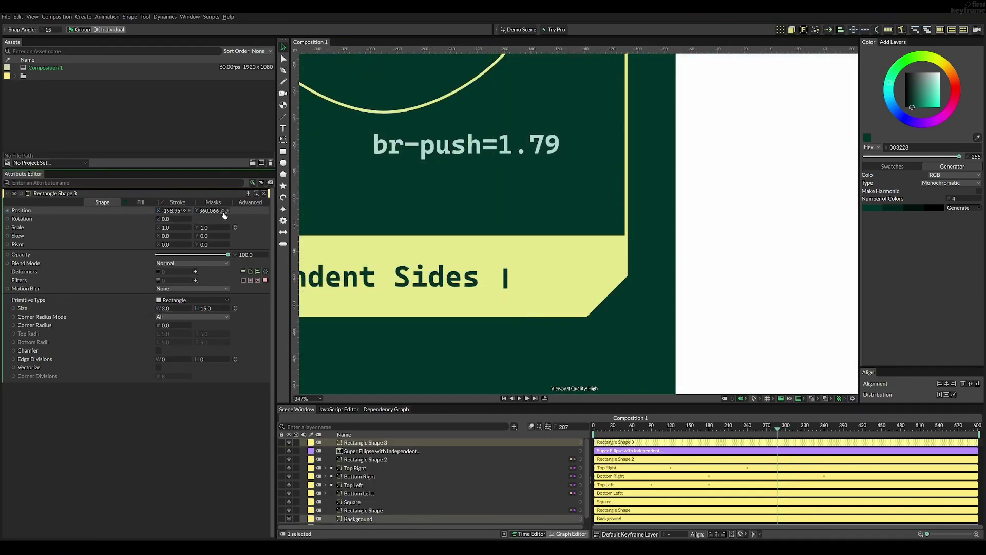
Apply a Duplicator to the small rectangle on the yellow bar.
{"action": "scroll", "coordinate": [582, 282], "scroll_direction": "down", "scroll_amount": 6}
{"action": "left_click_drag", "start_coordinate": [570, 271], "coordinate": [543, 304]}
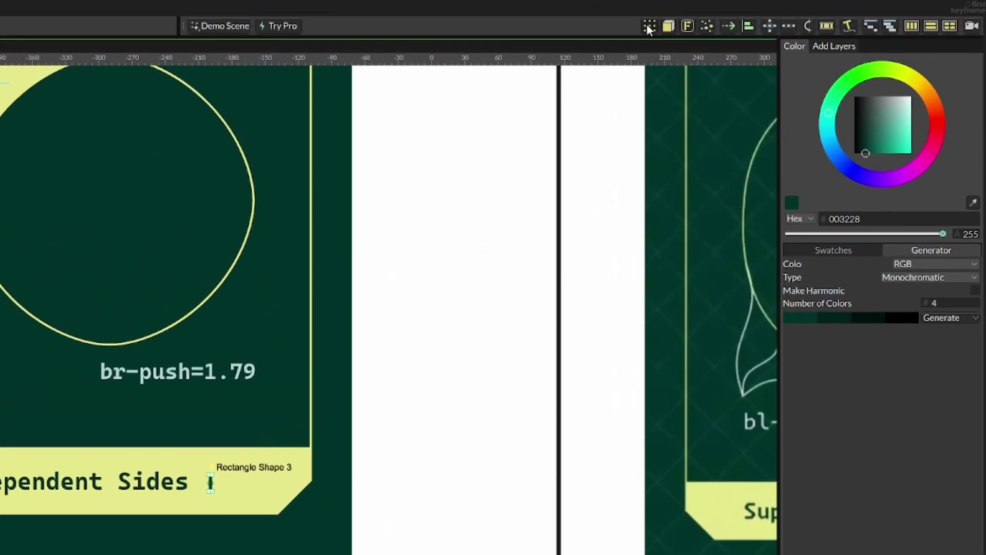
{"action": "left_click", "coordinate": [721, 28]}
{"action": "scroll", "coordinate": [616, 226], "scroll_direction": "down", "scroll_amount": 3}
{"action": "left_click_drag", "start_coordinate": [604, 231], "coordinate": [573, 288]}
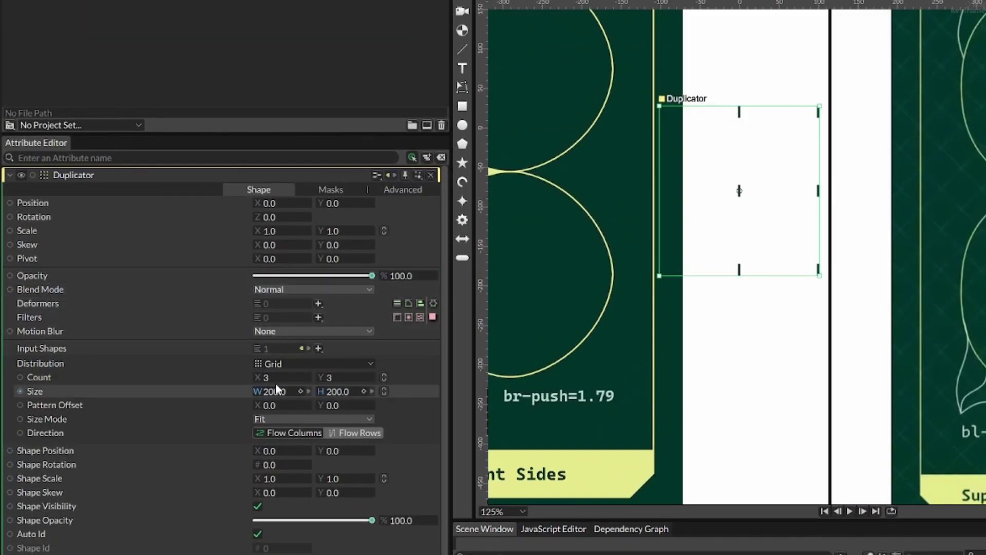
Switch the Duplicator to a Linear distribution with count 4 and size 33, and place the bars after the caption.
{"action": "left_click", "coordinate": [284, 365]}
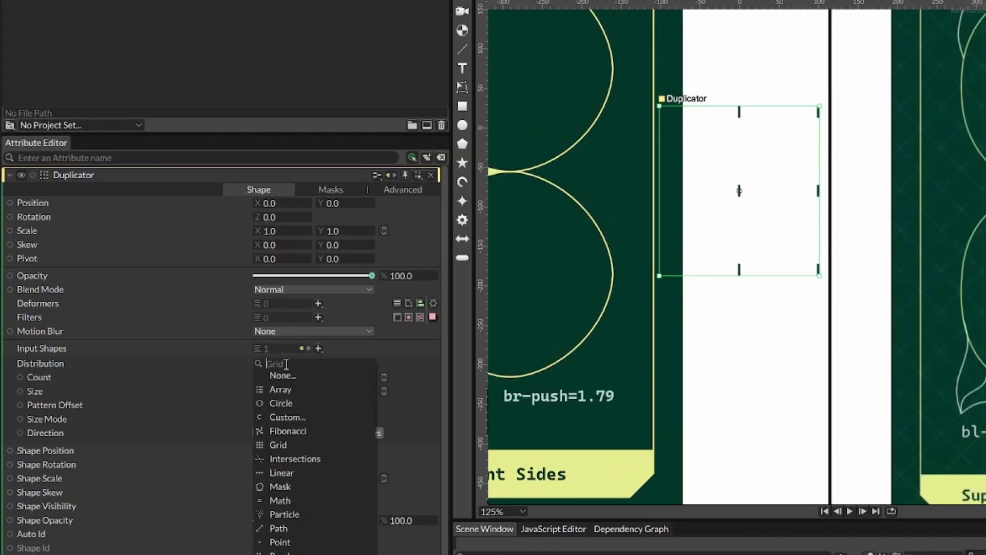
{"action": "left_click", "coordinate": [282, 474]}
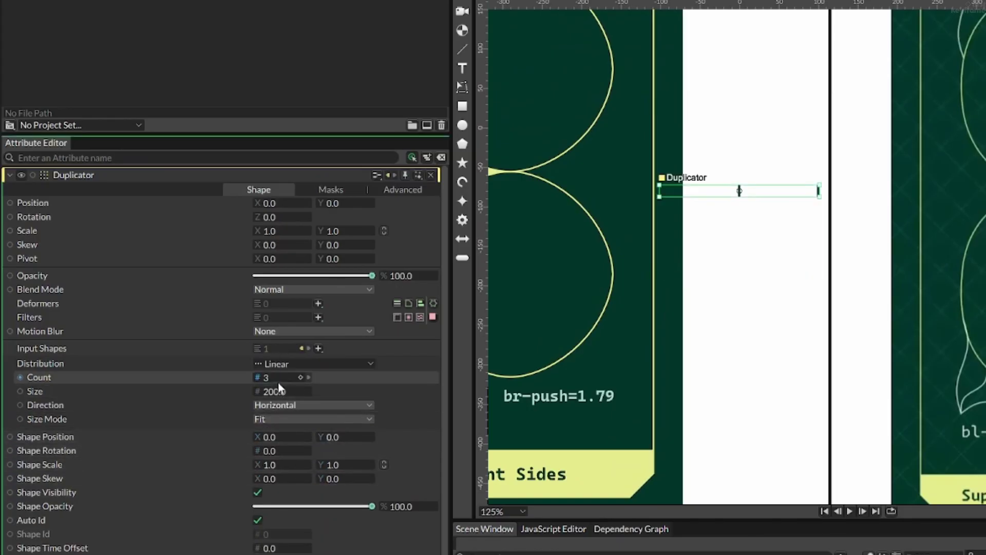
{"action": "left_click_drag", "start_coordinate": [278, 379], "coordinate": [334, 392]}
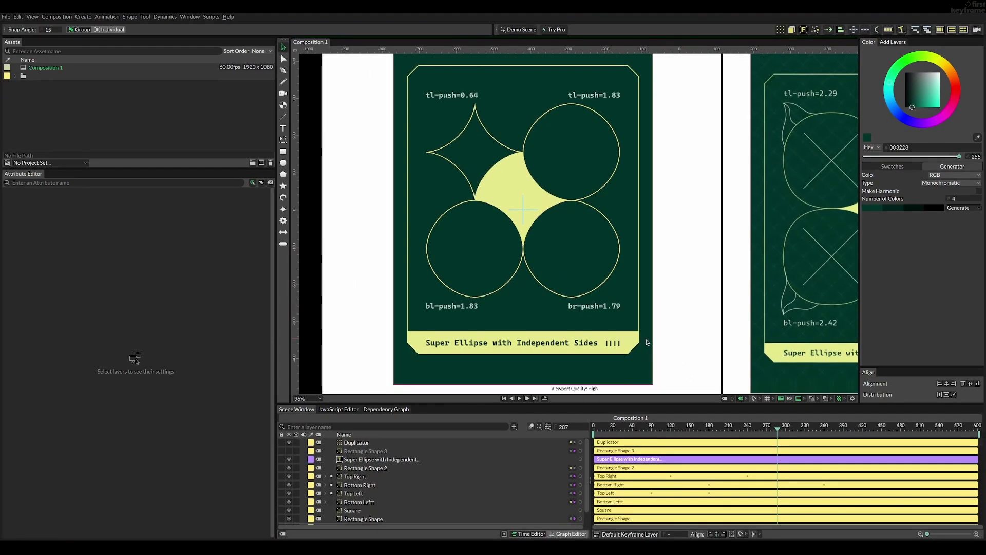
Nest Rectangle Shape 3 under the Duplicator and apply an Align behaviour to the rectangle.
{"action": "scroll", "coordinate": [635, 353], "scroll_direction": "up", "scroll_amount": 3}
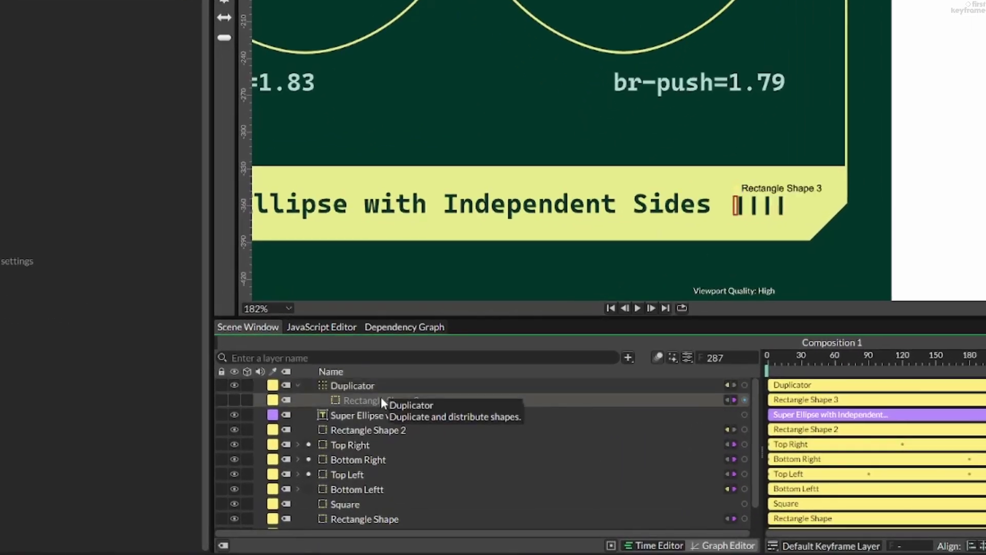
{"action": "left_click", "coordinate": [365, 451]}
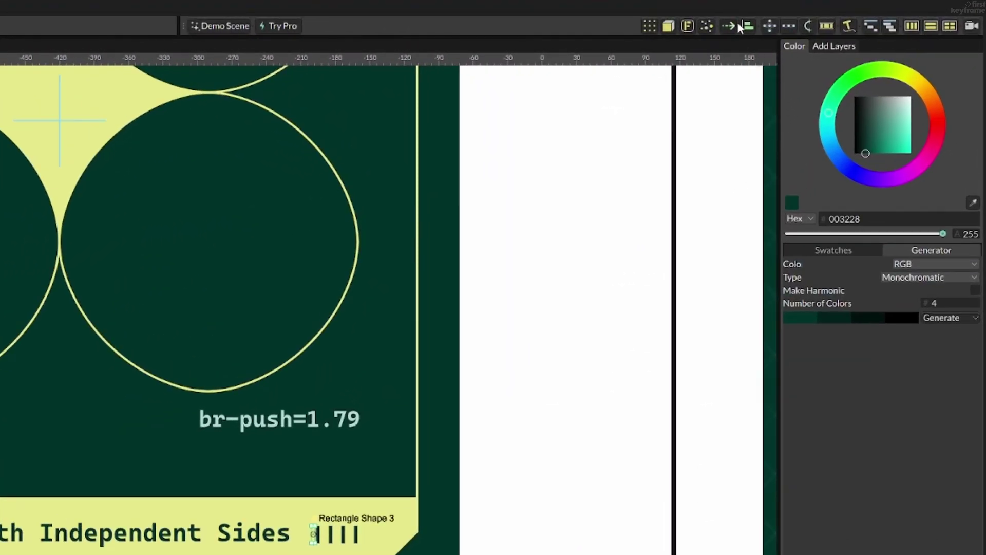
{"action": "left_click", "coordinate": [748, 27]}
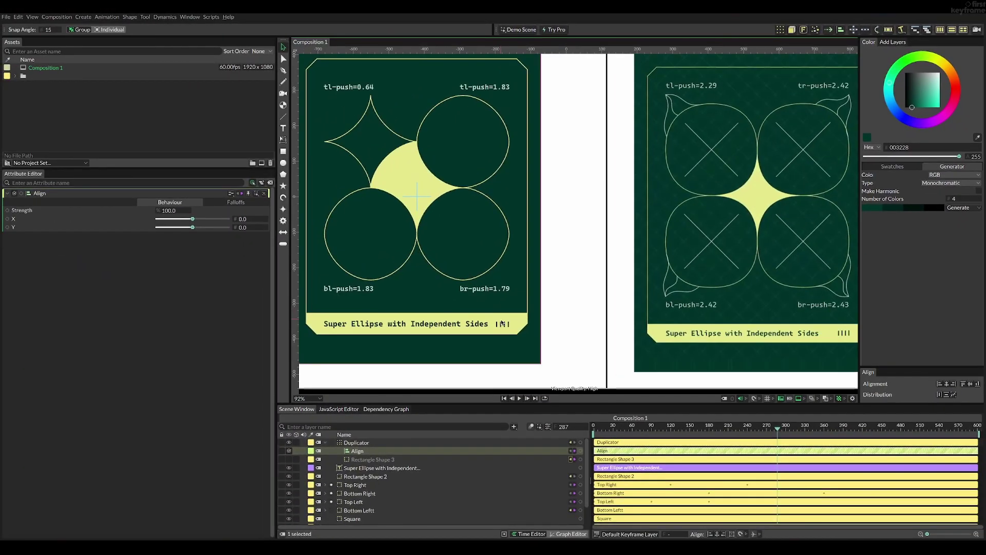
Set the Align behaviour's Y to 1, leaving X at 0, to anchor the bars at their bottom edge.
{"action": "scroll", "coordinate": [502, 322], "scroll_direction": "up", "scroll_amount": 5}
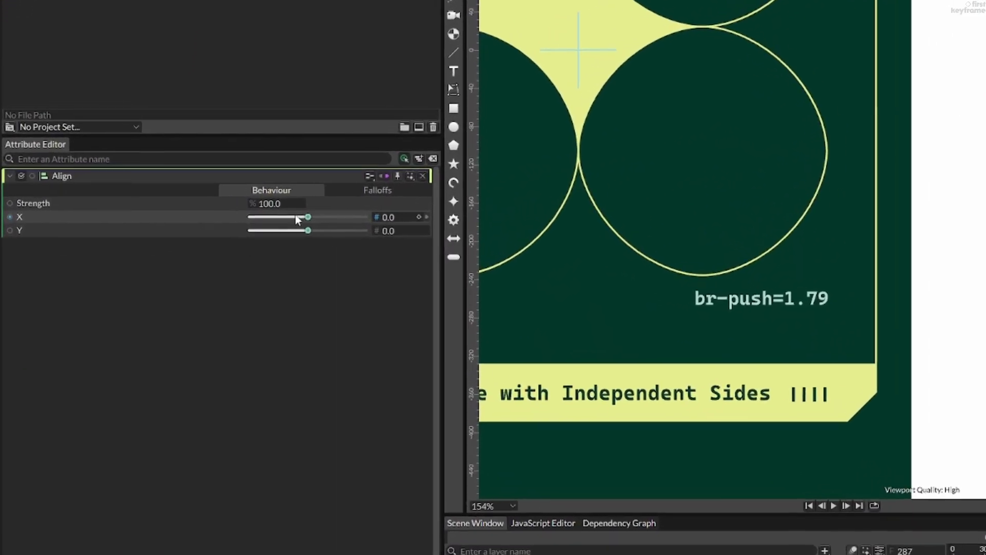
{"action": "left_click_drag", "start_coordinate": [193, 219], "coordinate": [192, 219]}
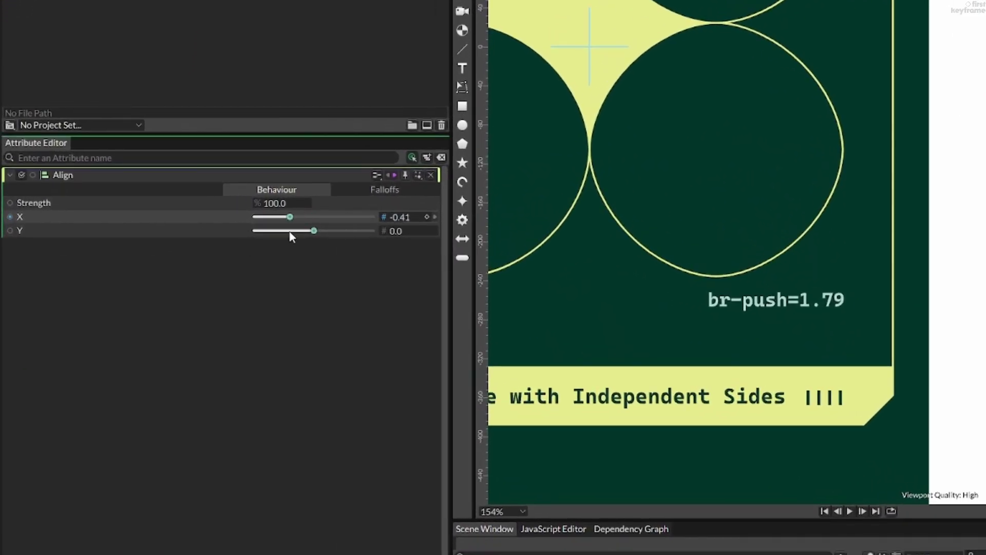
{"action": "key", "text": "ctrl+z"}
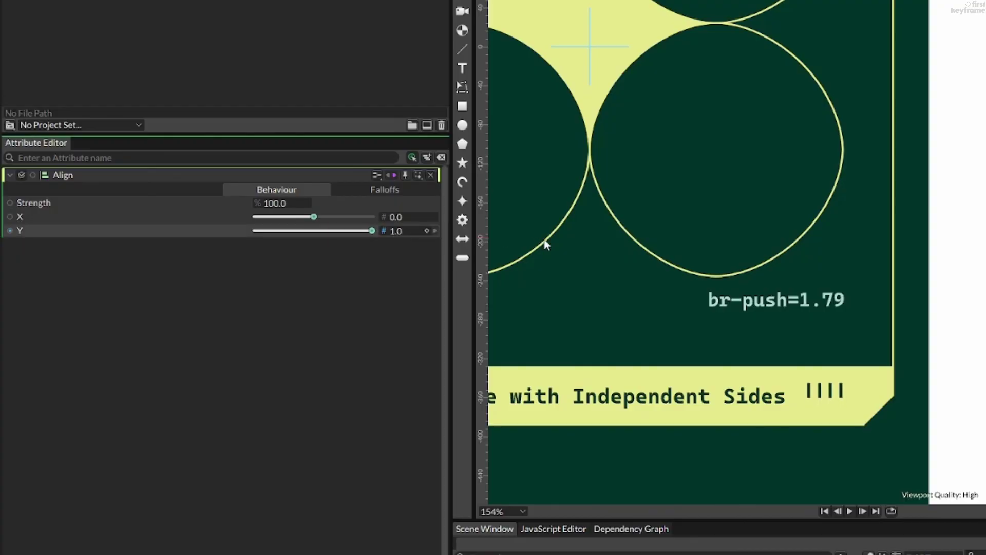
Move the Duplicator down so that its bars line up with the caption text.
{"action": "scroll", "coordinate": [819, 401], "scroll_direction": "up", "scroll_amount": 3}
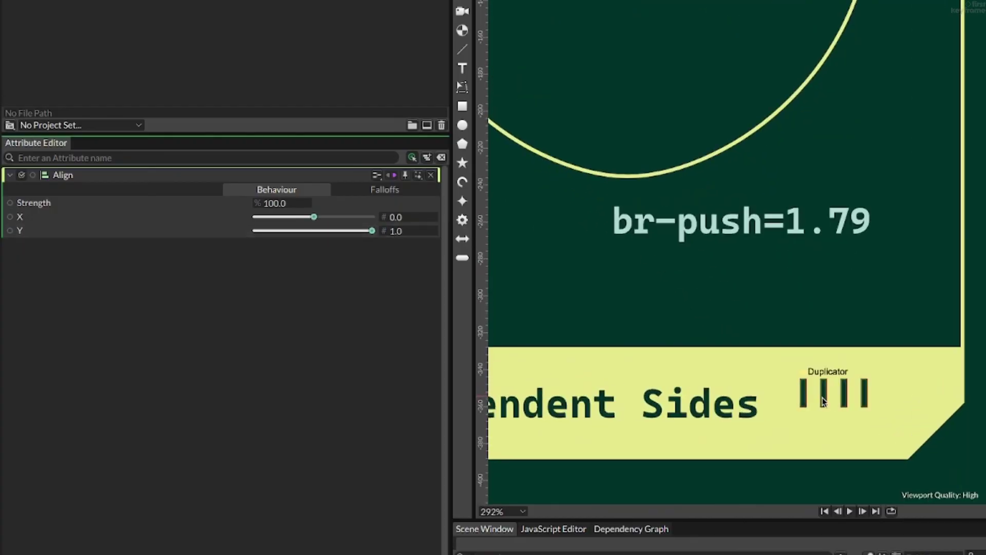
{"action": "left_click", "coordinate": [823, 401]}
{"action": "scroll", "coordinate": [830, 402], "scroll_direction": "up", "scroll_amount": 2}
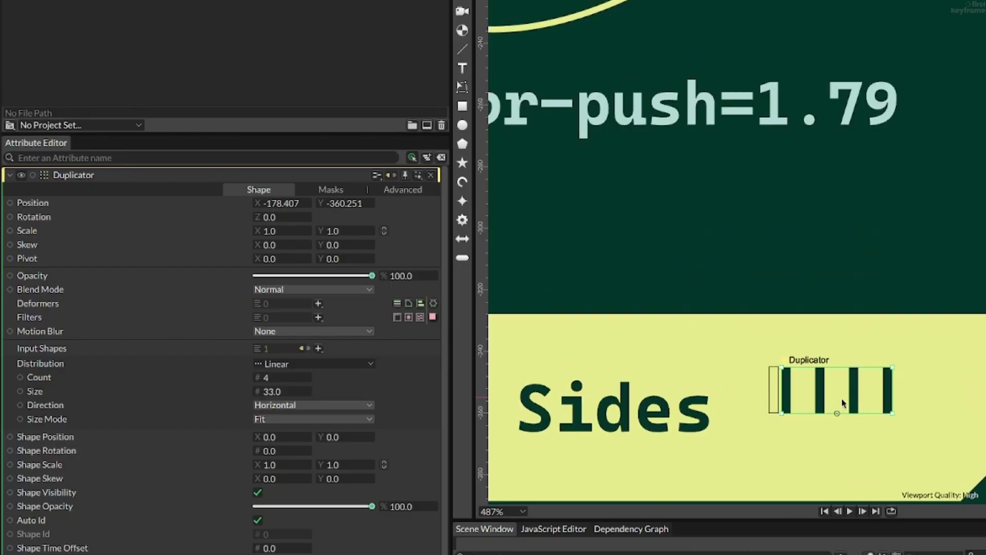
{"action": "left_click_drag", "start_coordinate": [832, 402], "coordinate": [856, 430]}
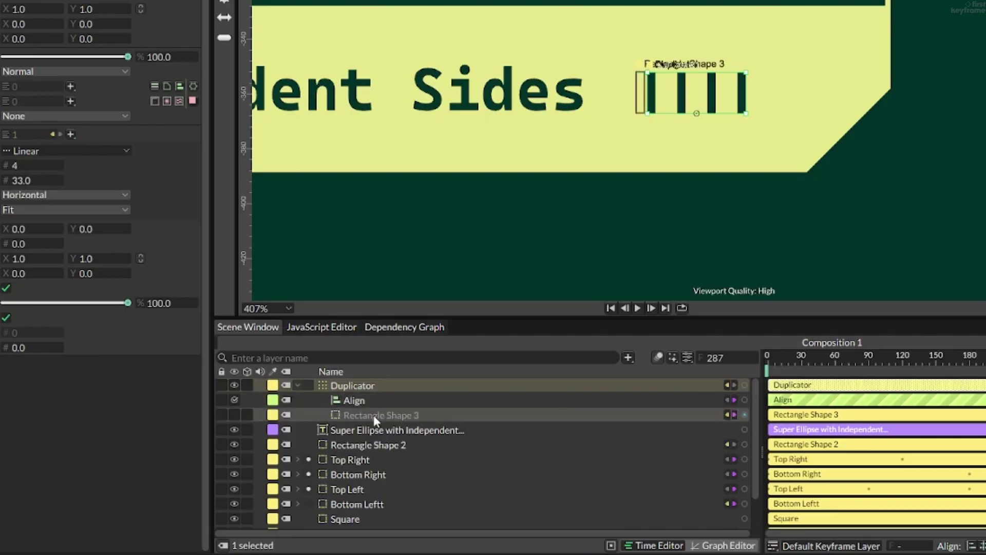
Vary the height of Rectangle Shape 3 to test how the bars scale from their base, and undo the change.
{"action": "left_click_drag", "start_coordinate": [374, 415], "coordinate": [357, 412]}
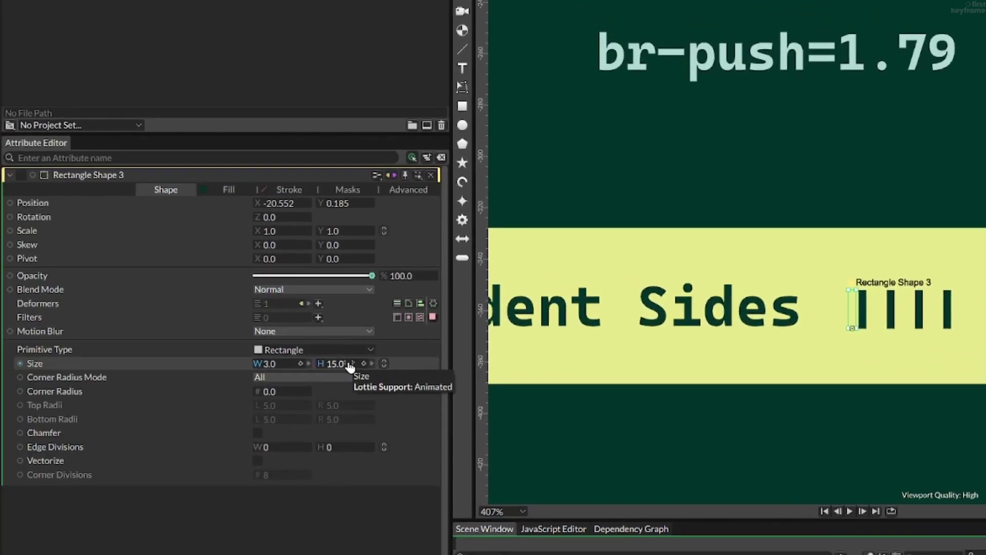
{"action": "left_click_drag", "start_coordinate": [138, 180], "coordinate": [108, 180]}
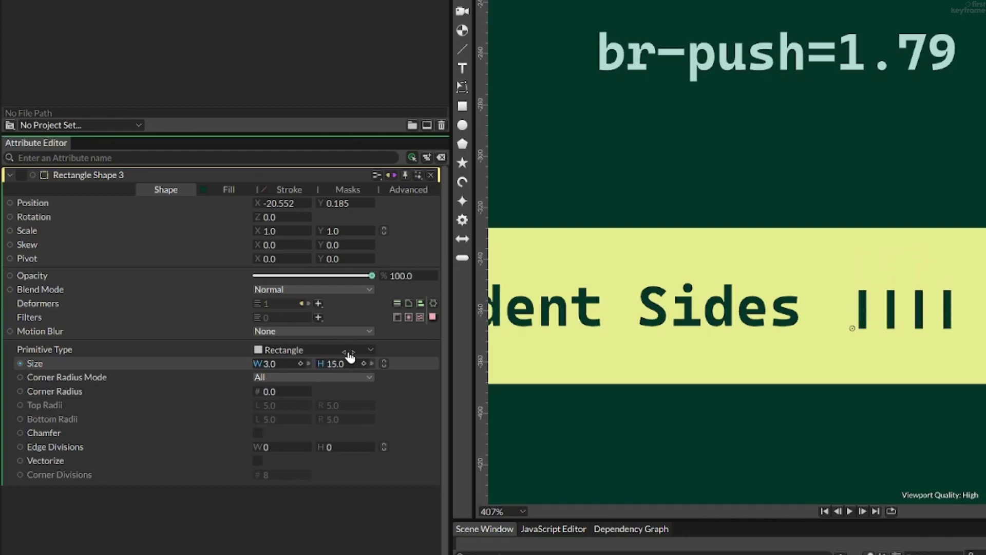
{"action": "left_click_drag", "start_coordinate": [347, 351], "coordinate": [350, 351]}
{"action": "key", "text": "ctrl+z"}
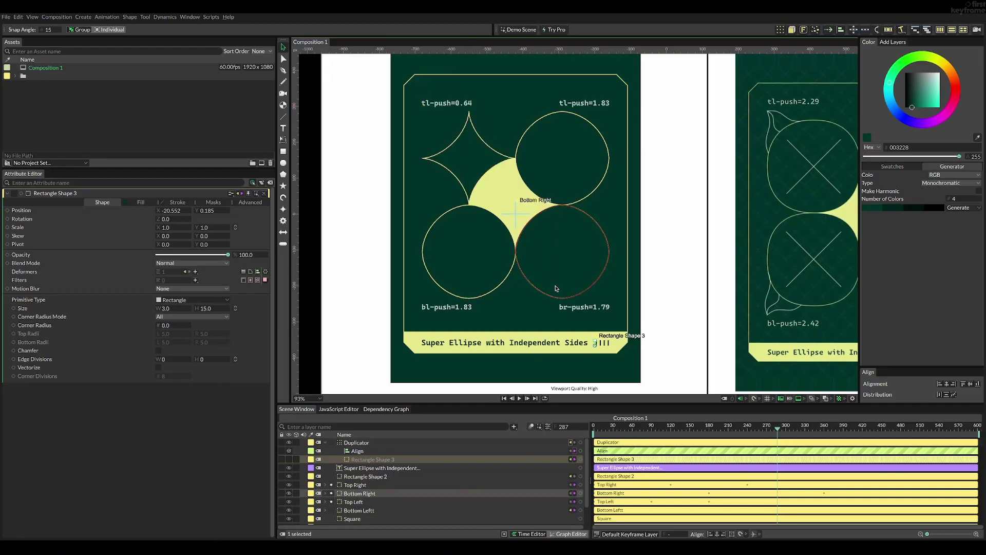
Add a Value Array utility to the composition.
{"action": "scroll", "coordinate": [596, 342], "scroll_direction": "up", "scroll_amount": 8}
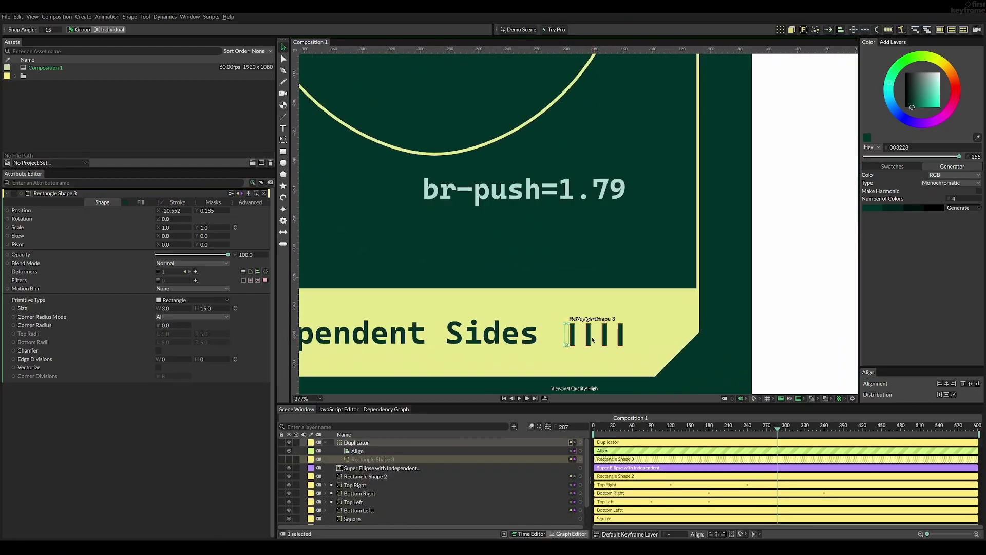
{"action": "scroll", "coordinate": [592, 339], "scroll_direction": "down", "scroll_amount": 5}
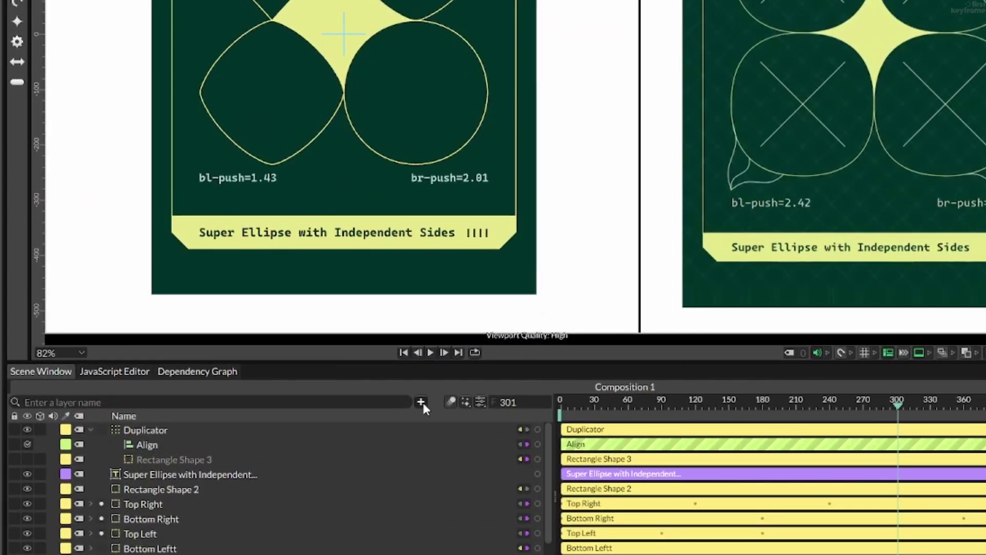
{"action": "left_click", "coordinate": [421, 402]}
{"action": "type", "text": "value"}
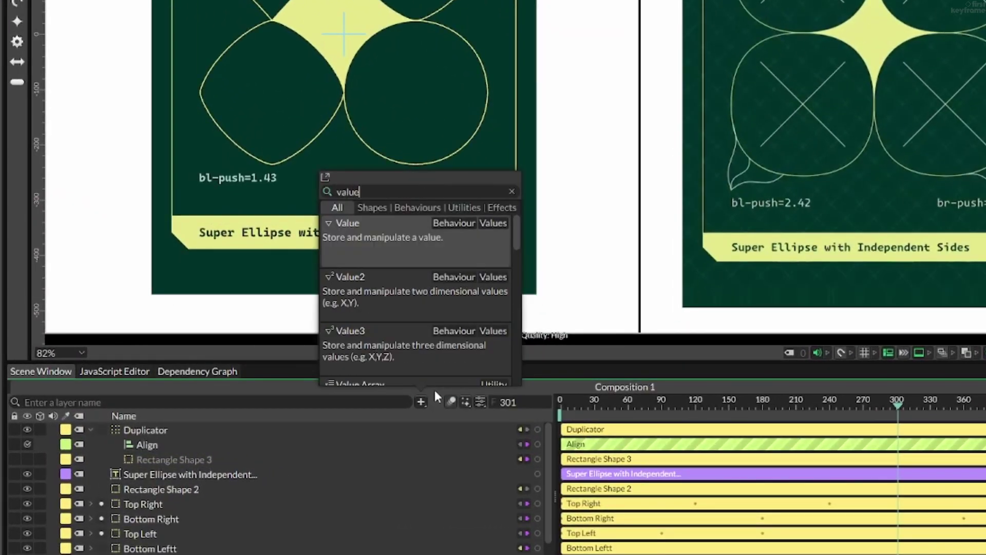
{"action": "type", "text": " ar"}
{"action": "key", "text": "Return"}
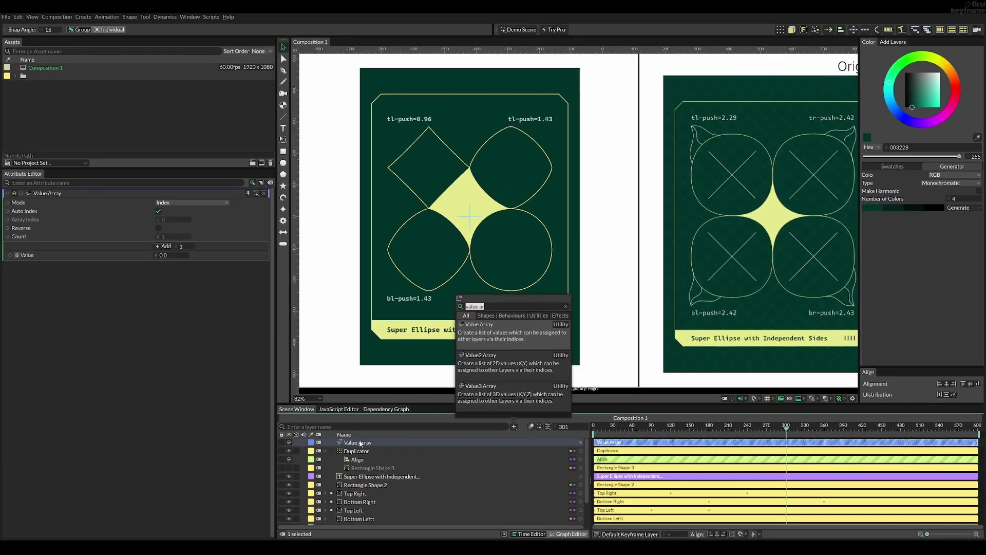
{"action": "left_click", "coordinate": [364, 444]}
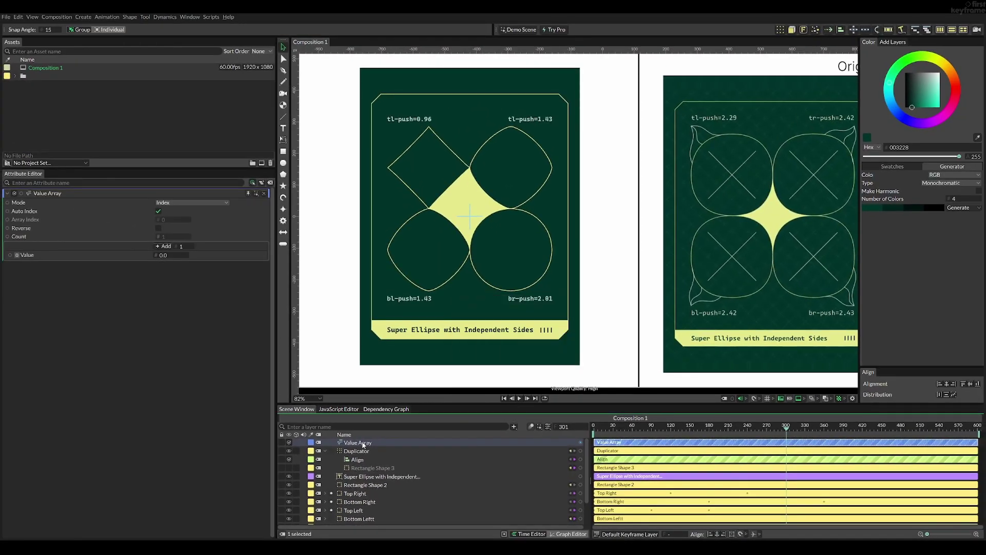
Connect the Value Array to the height (H) of Rectangle Shape 3's Rectangle.Size.
{"action": "scroll", "coordinate": [547, 333], "scroll_direction": "up", "scroll_amount": 5}
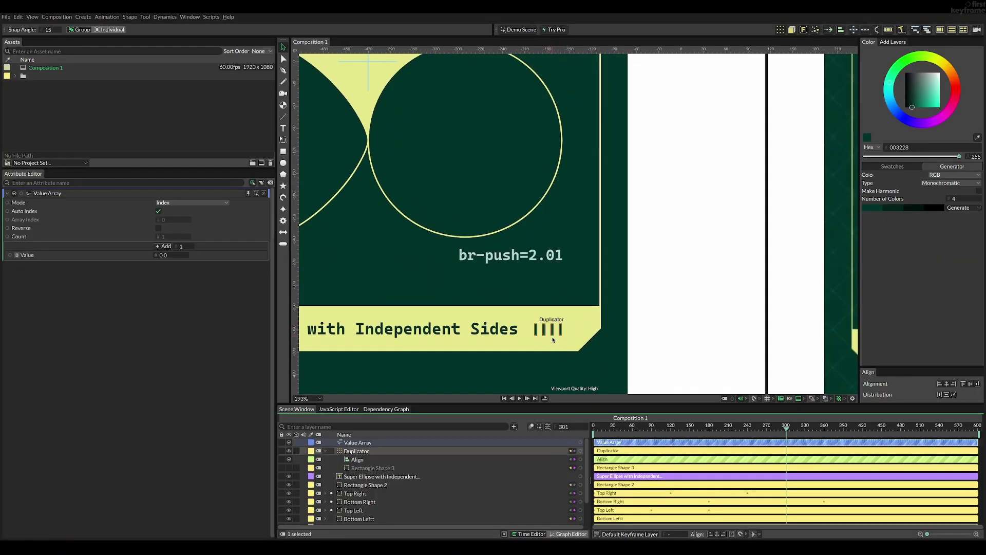
{"action": "scroll", "coordinate": [512, 326], "scroll_direction": "down", "scroll_amount": 5}
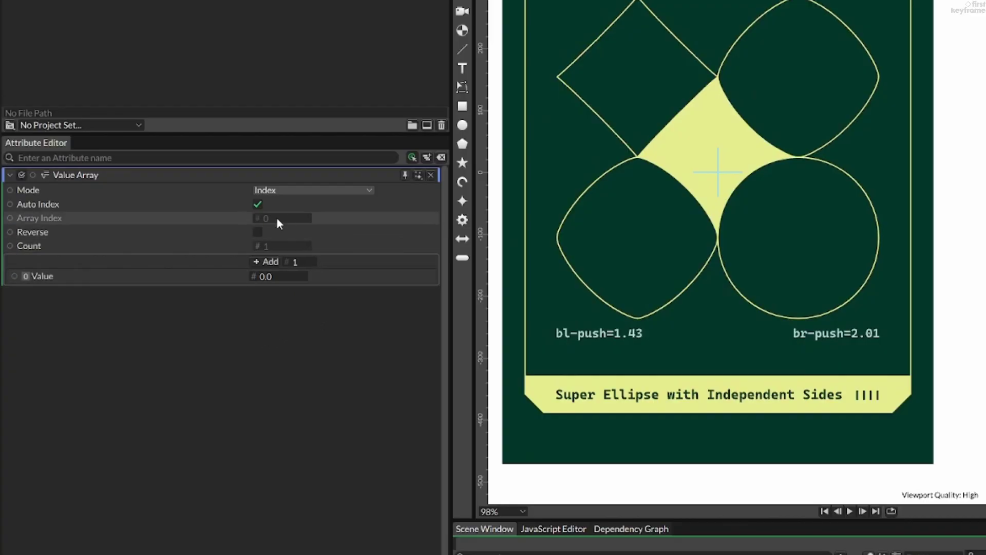
{"action": "left_click_drag", "start_coordinate": [31, 174], "coordinate": [577, 554]}
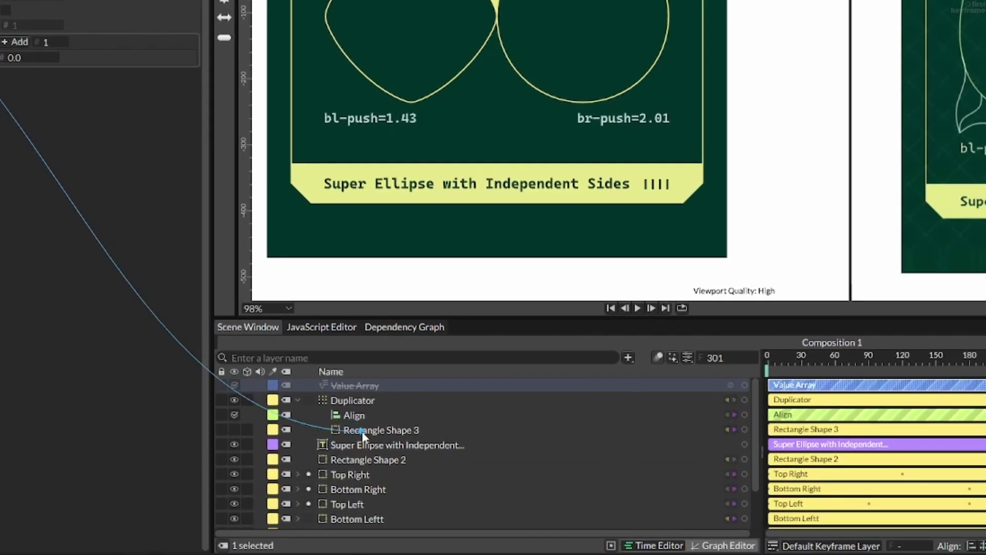
{"action": "left_click_drag", "start_coordinate": [363, 431], "coordinate": [363, 431]}
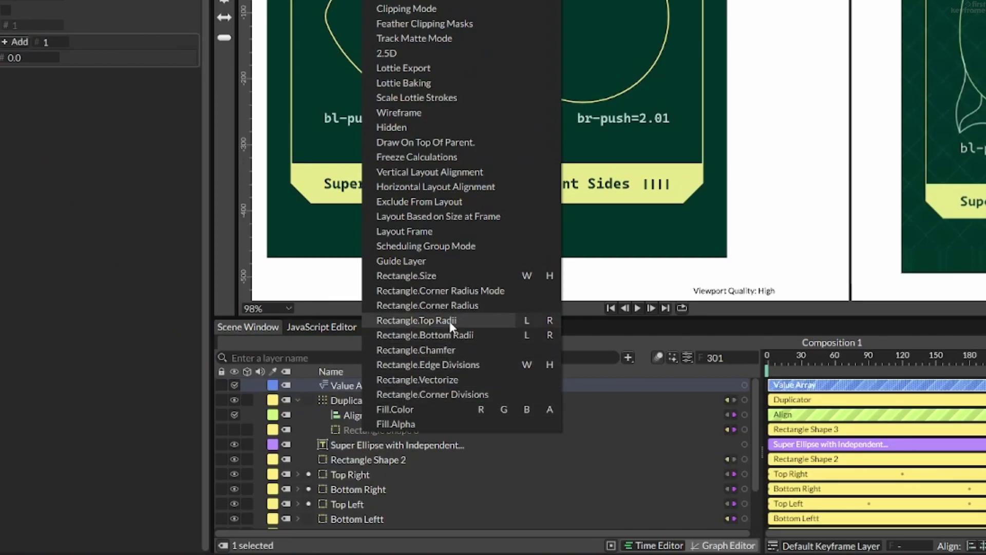
{"action": "left_click", "coordinate": [545, 276]}
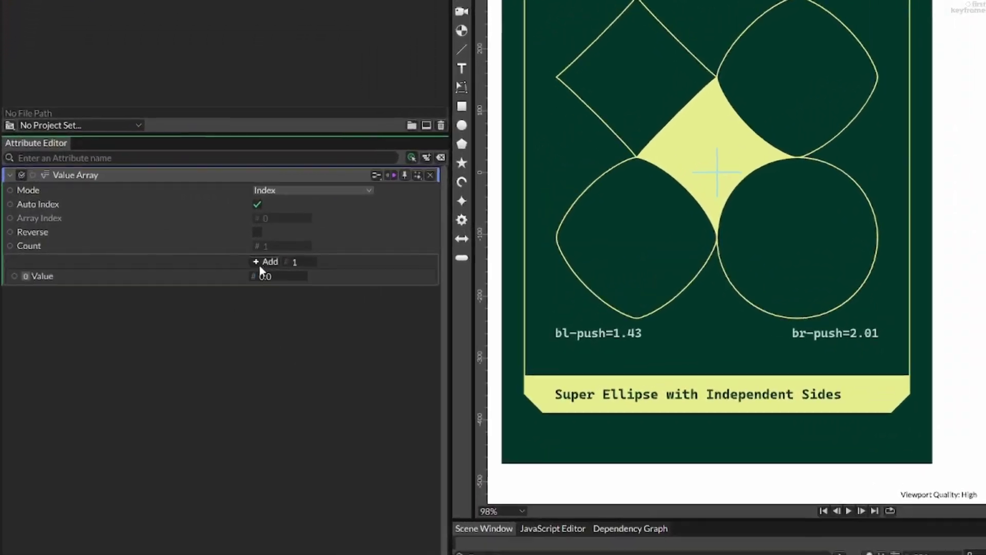
Add three more values to the Value Array, giving one for each of the four bars.
{"action": "left_click", "coordinate": [164, 247]}
{"action": "left_click", "coordinate": [163, 247]}
{"action": "left_click", "coordinate": [266, 263]}
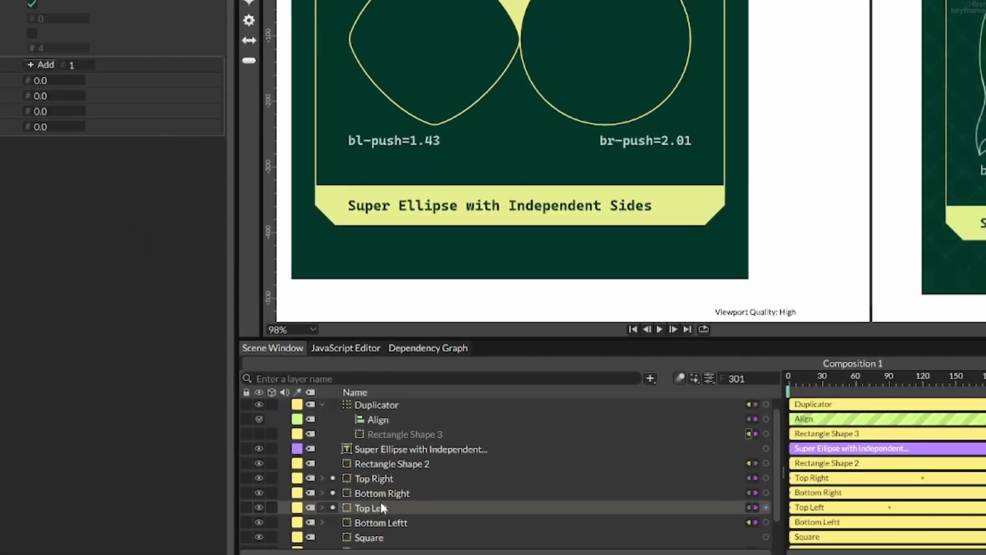
Connect the Push of the Top Left super ellipse to Value.0 of the Value Array.
{"action": "left_click", "coordinate": [381, 503]}
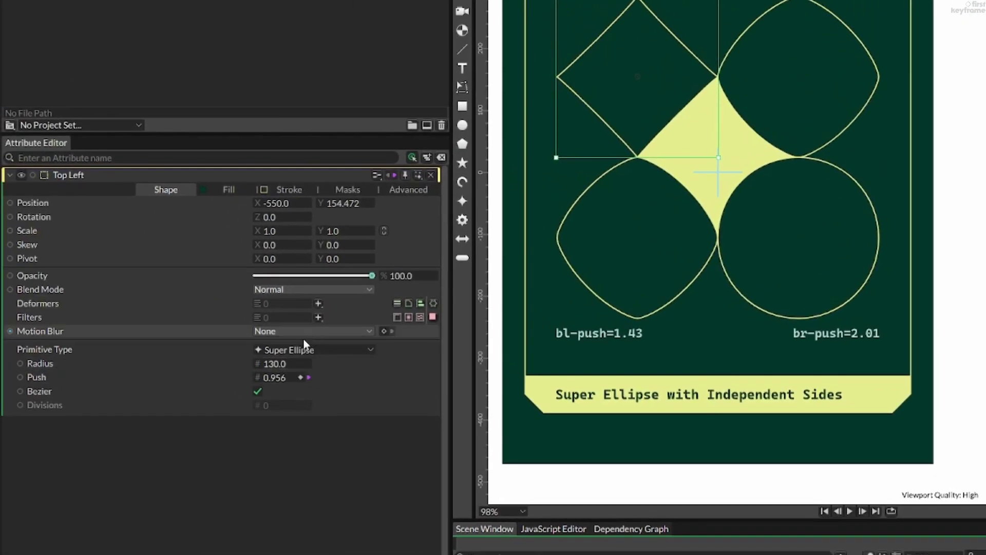
{"action": "left_click_drag", "start_coordinate": [258, 383], "coordinate": [581, 554]}
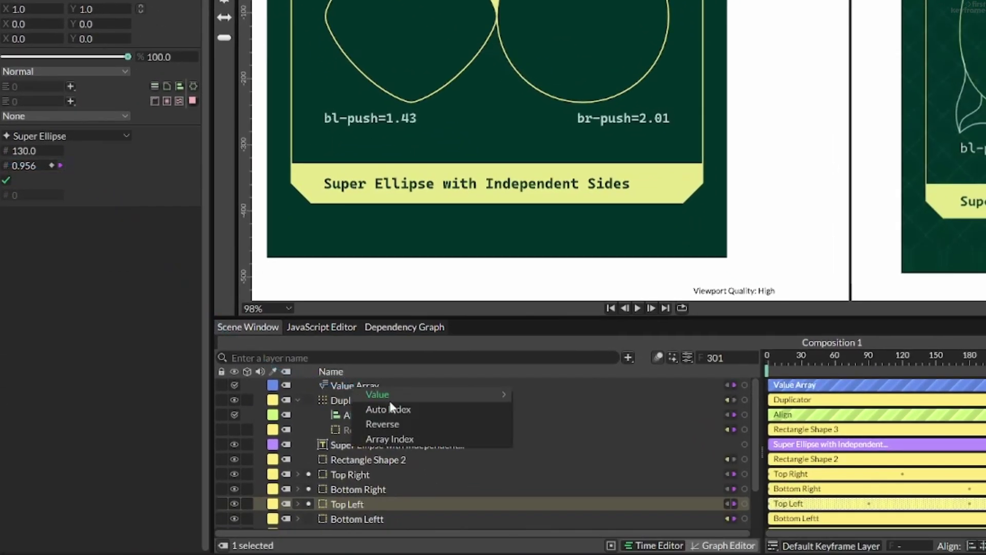
{"action": "mouse_move", "coordinate": [424, 393]}
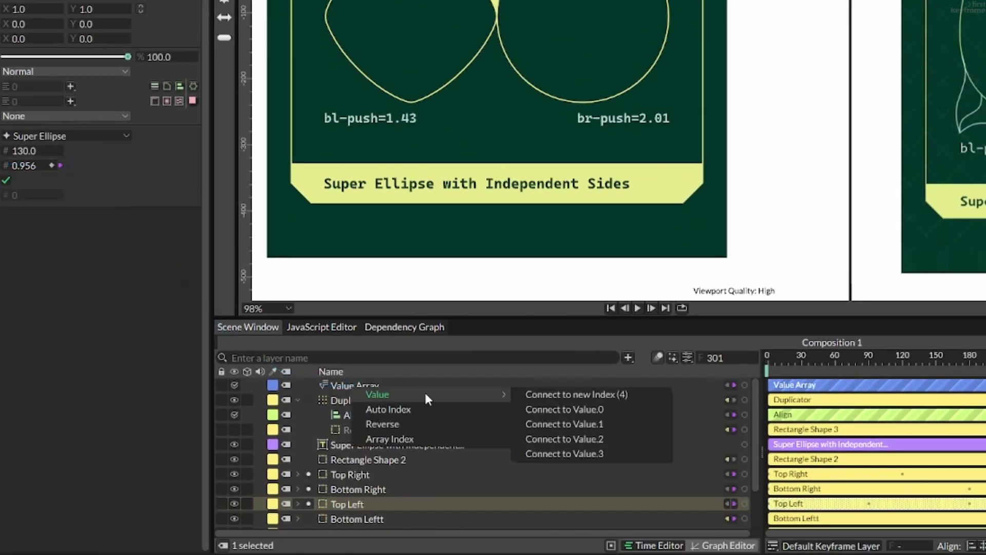
{"action": "left_click", "coordinate": [547, 407]}
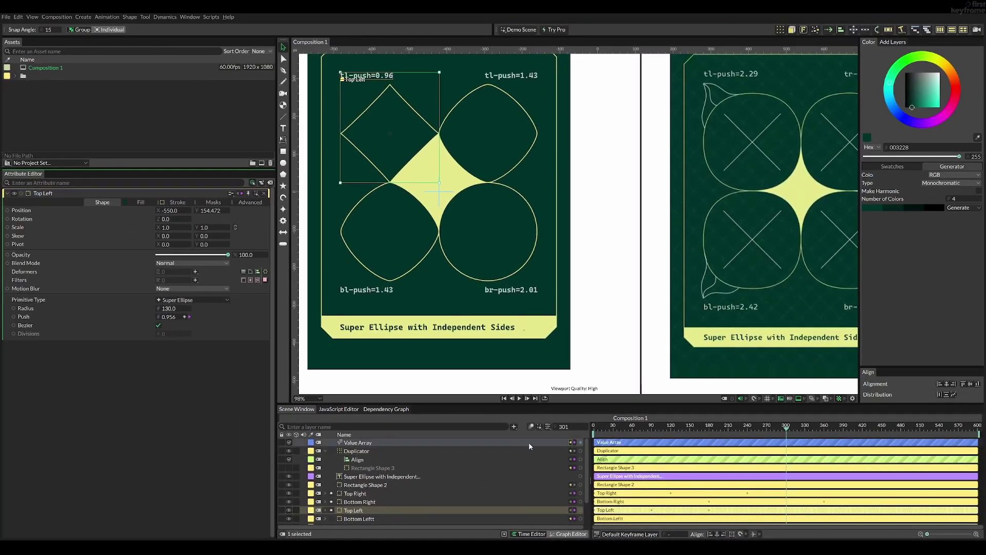
Connect the Push of the Top Right super ellipse to Value.1 of the Value Array.
{"action": "left_click_drag", "start_coordinate": [623, 430], "coordinate": [735, 429]}
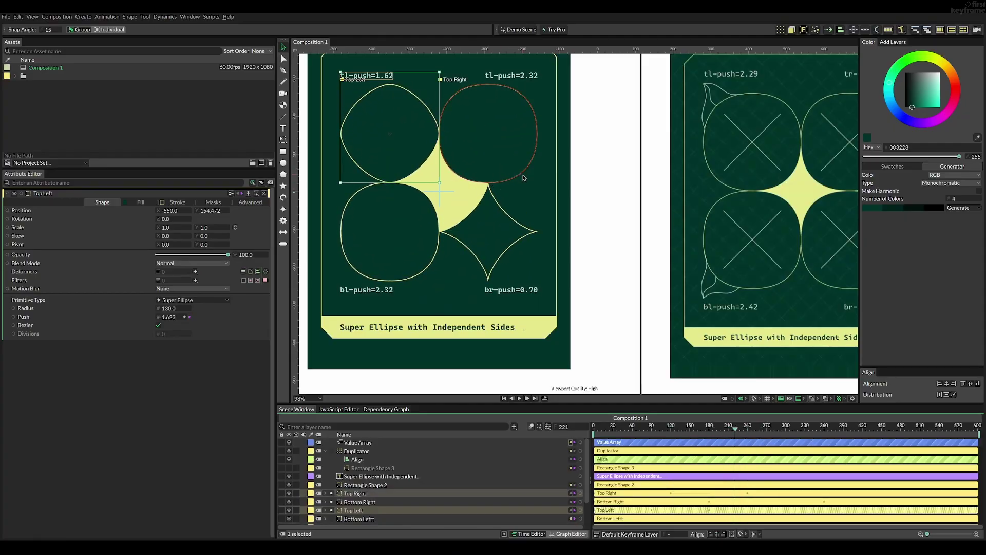
{"action": "left_click", "coordinate": [522, 180]}
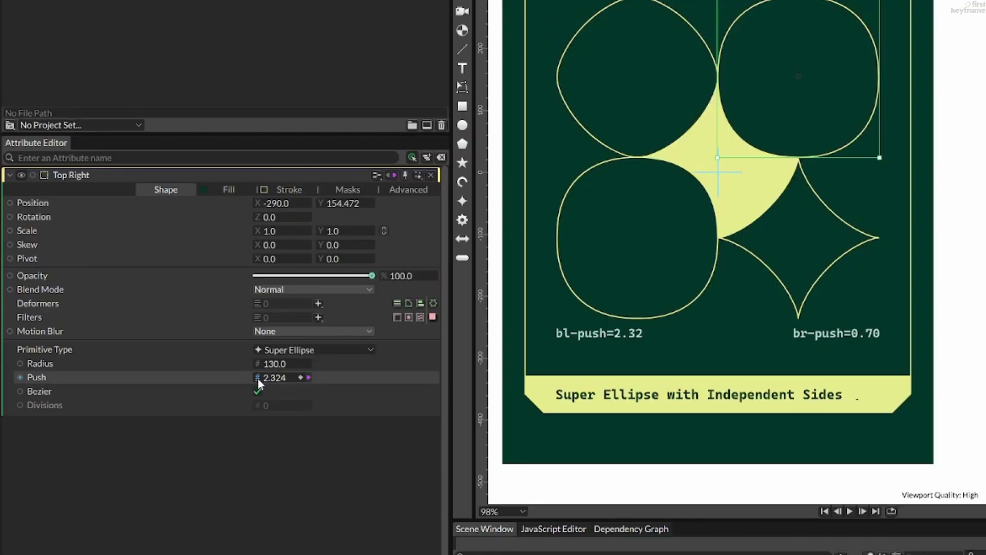
{"action": "left_click_drag", "start_coordinate": [158, 317], "coordinate": [378, 442]}
{"action": "left_click_drag", "start_coordinate": [391, 383], "coordinate": [392, 383]}
{"action": "mouse_move", "coordinate": [454, 390]}
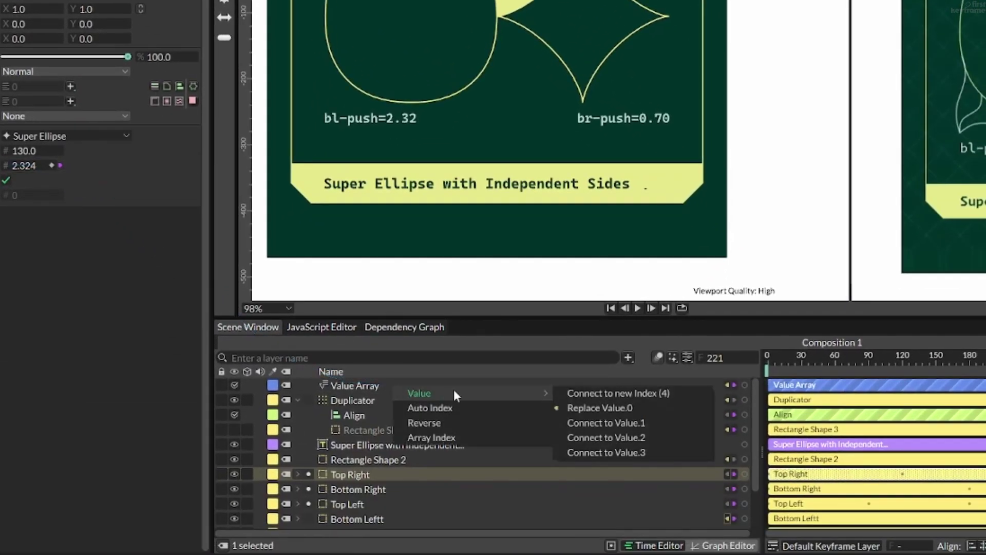
{"action": "left_click", "coordinate": [622, 423]}
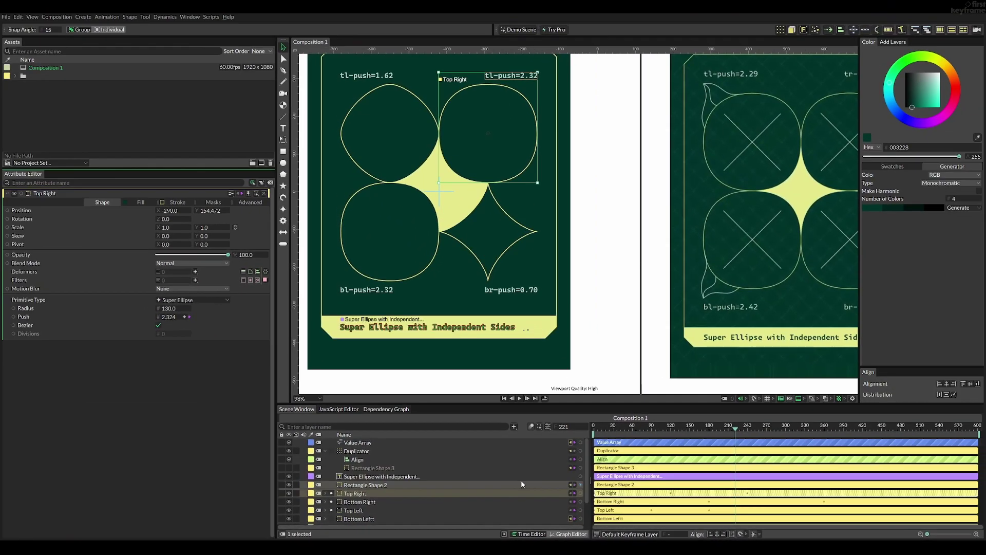
Connect the Push of Bottom Left and Bottom Right to Value.2 and Value.3 of the Value Array.
{"action": "left_click_drag", "start_coordinate": [364, 446], "coordinate": [364, 445]}
{"action": "mouse_move", "coordinate": [399, 448]}
{"action": "left_click", "coordinate": [485, 476]}
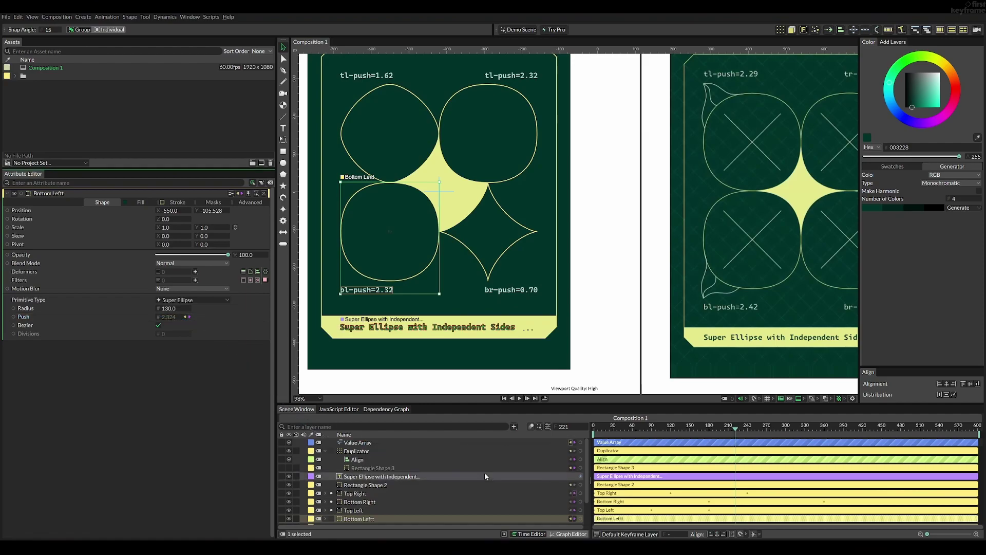
{"action": "left_click_drag", "start_coordinate": [158, 317], "coordinate": [165, 320]}
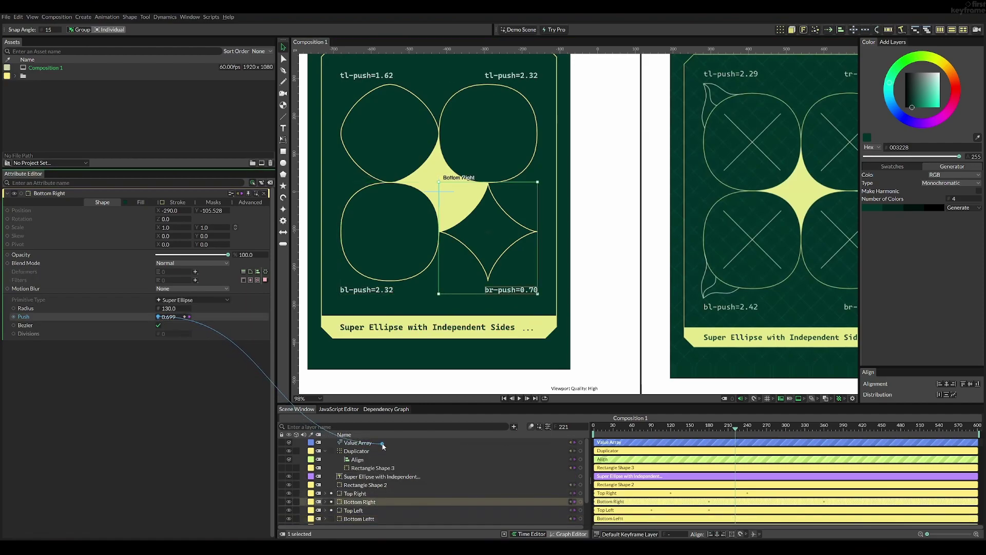
{"action": "left_click_drag", "start_coordinate": [382, 447], "coordinate": [384, 446]}
{"action": "left_click", "coordinate": [512, 480]}
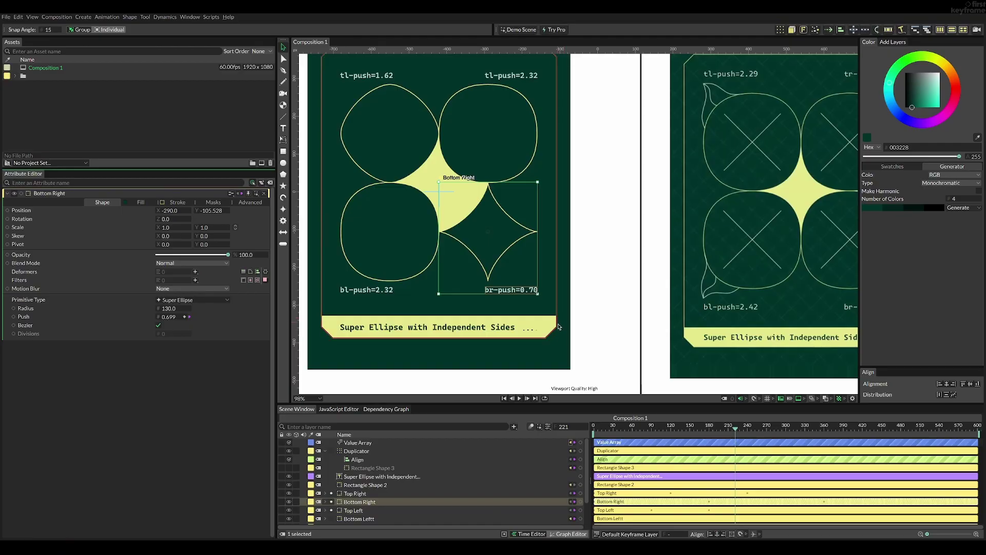
Scrub through the timeline and examine how the Duplicator's bars in the title strip respond to the Push values.
{"action": "scroll", "coordinate": [530, 330], "scroll_direction": "up", "scroll_amount": 5}
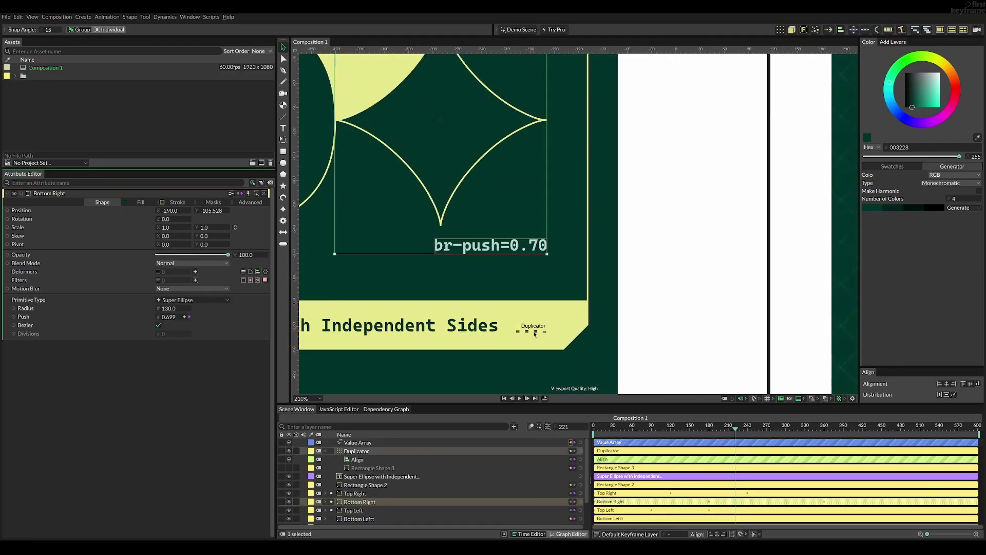
{"action": "left_click", "coordinate": [535, 332]}
{"action": "scroll", "coordinate": [537, 335], "scroll_direction": "up", "scroll_amount": 5}
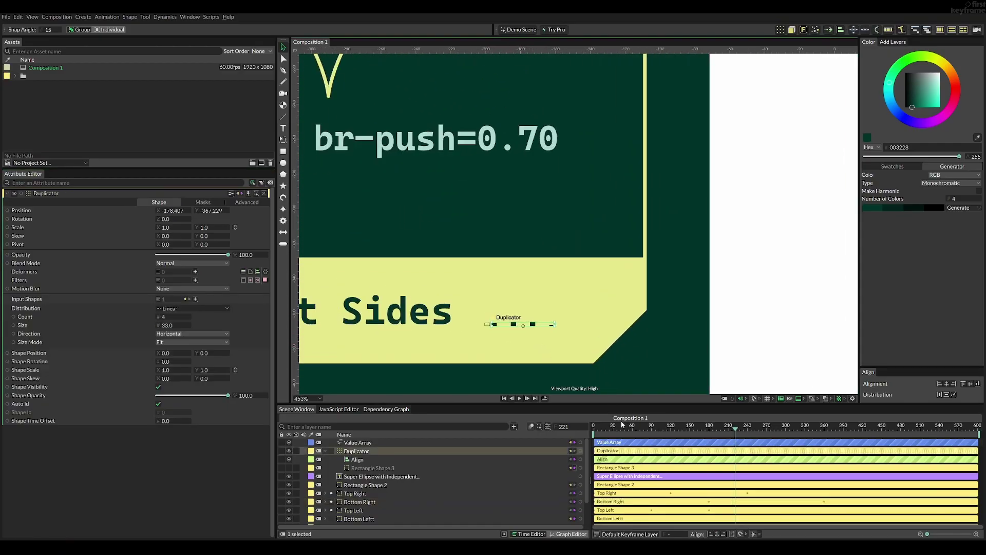
{"action": "left_click_drag", "start_coordinate": [624, 425], "coordinate": [806, 416]}
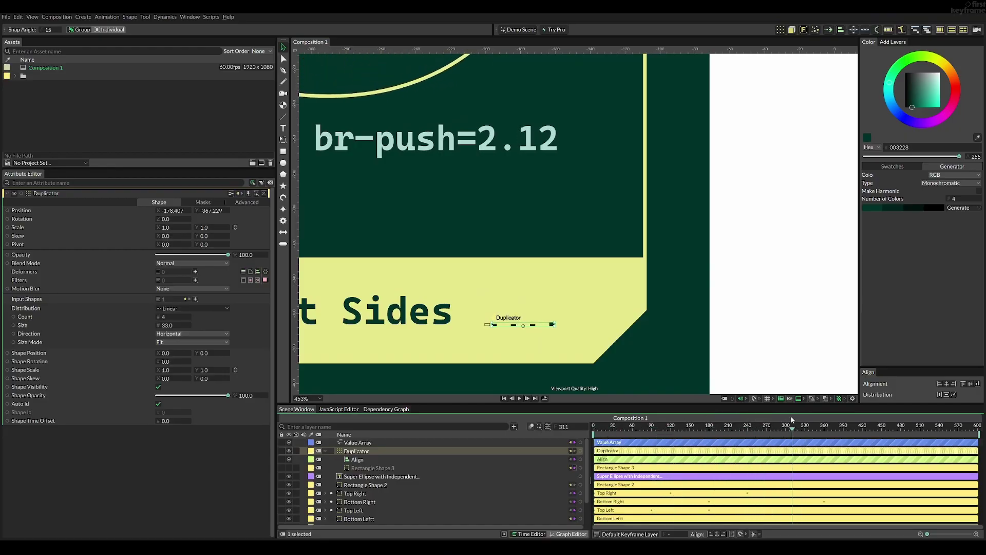
{"action": "scroll", "coordinate": [598, 366], "scroll_direction": "down", "scroll_amount": 2}
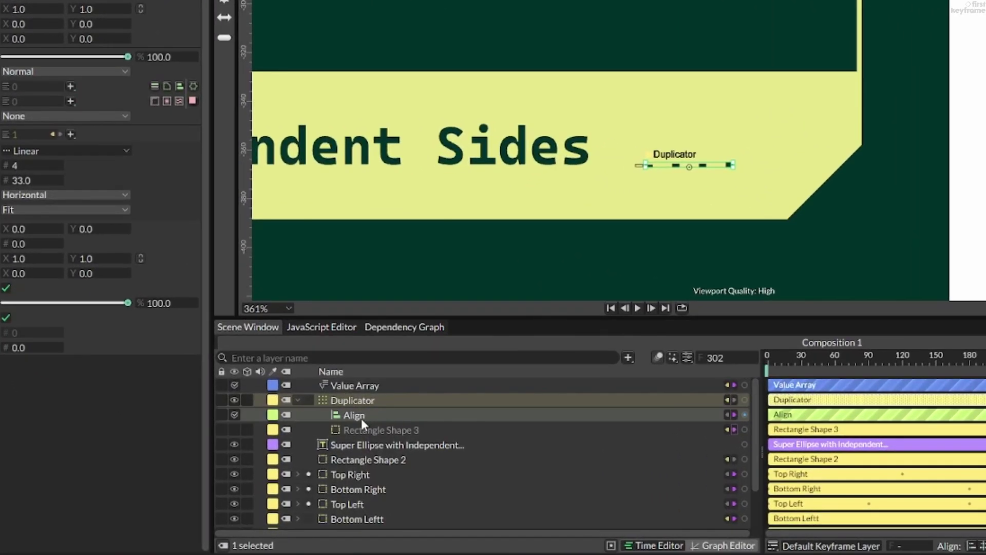
Add the expression *7 to the height (H) of Rectangle Shape 3's Size to enlarge the graph bars.
{"action": "left_click", "coordinate": [360, 430]}
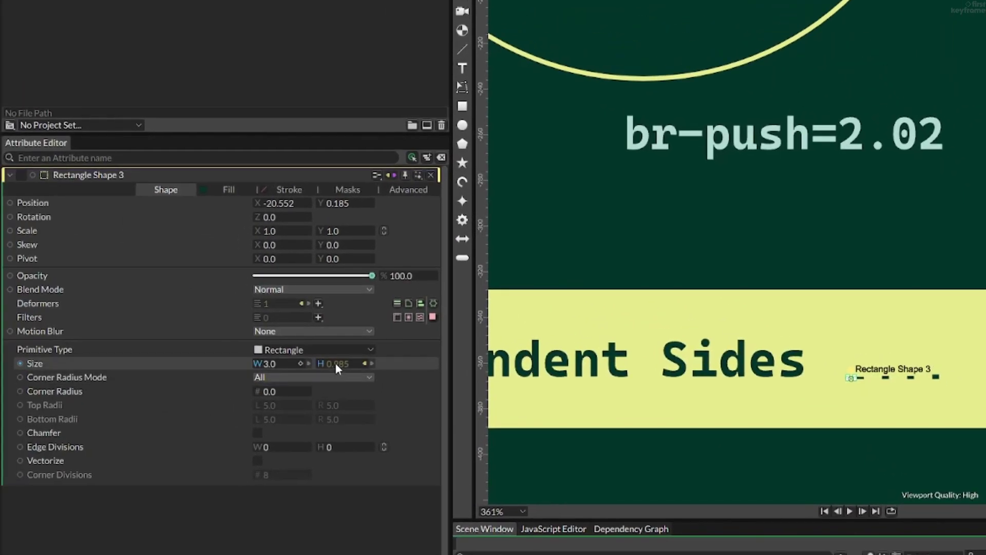
{"action": "right_click", "coordinate": [230, 364]}
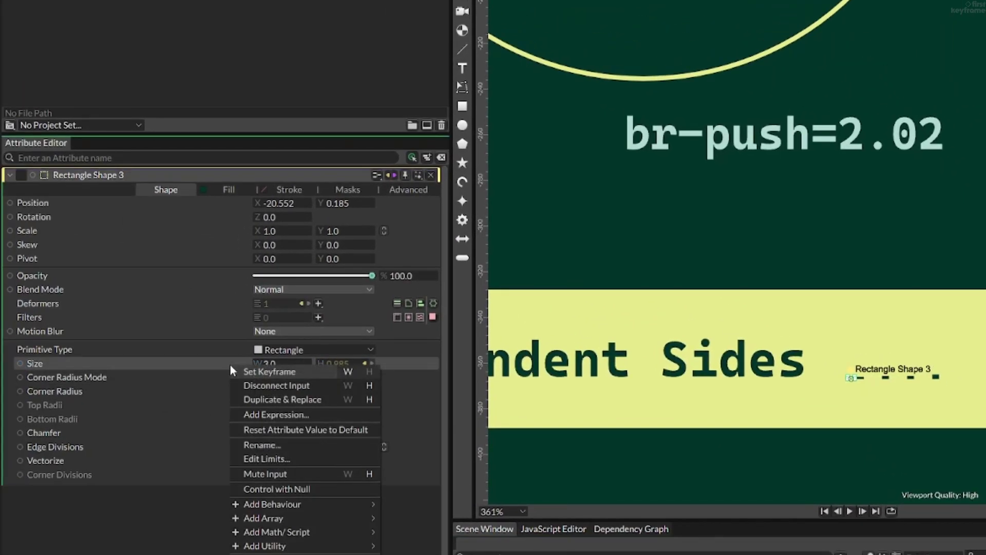
{"action": "left_click", "coordinate": [263, 417]}
{"action": "type", "text": "*2"}
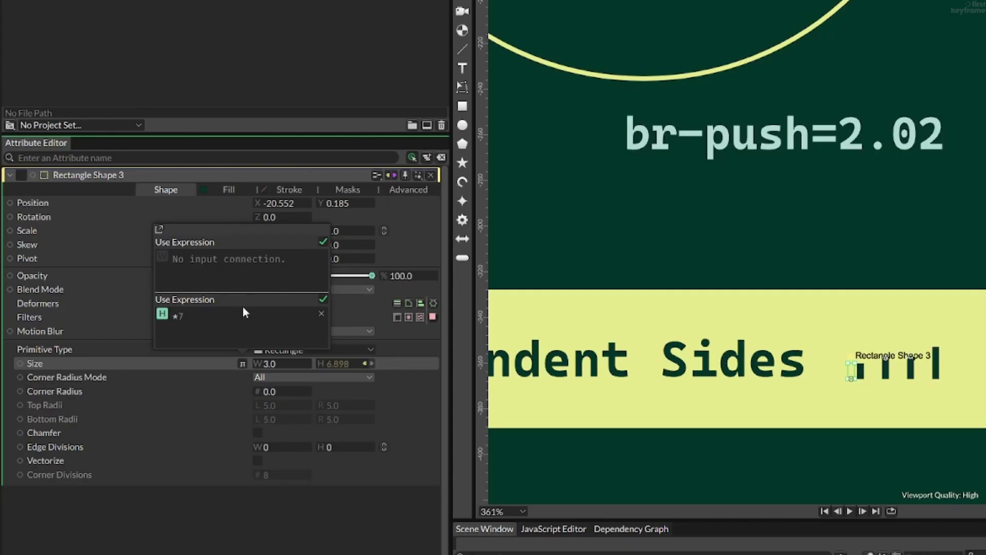
Play the animation and check the four bars against the changing Push values.
{"action": "scroll", "coordinate": [617, 324], "scroll_direction": "down", "scroll_amount": 4}
{"action": "left_click_drag", "start_coordinate": [609, 323], "coordinate": [628, 339]}
{"action": "left_click_drag", "start_coordinate": [648, 427], "coordinate": [639, 427]}
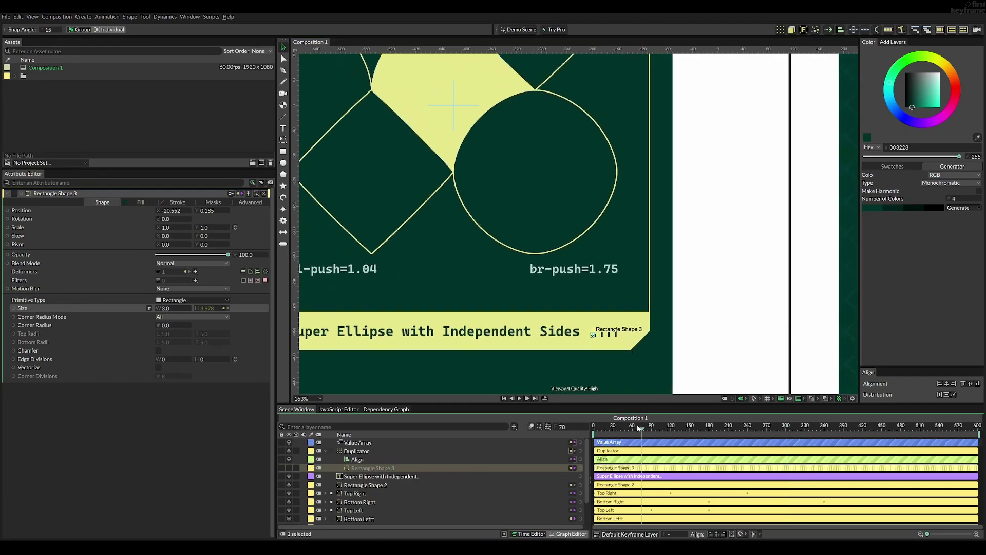
{"action": "left_click", "coordinate": [693, 298]}
{"action": "key", "text": "space"}
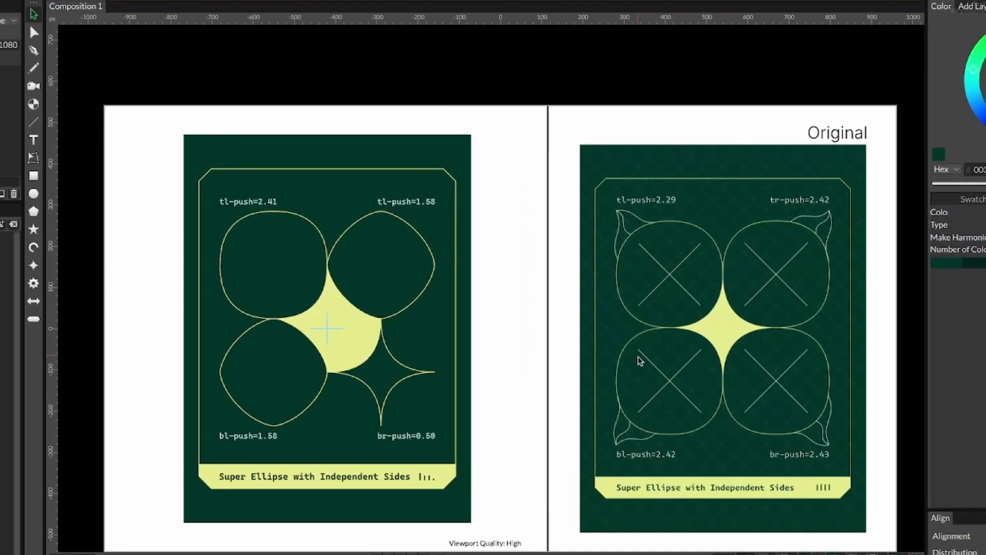
Draw a Light Blue line centred in the Bottom Right super ellipse and set its rotation to 45°.
{"action": "scroll", "coordinate": [619, 442], "scroll_direction": "up", "scroll_amount": 3}
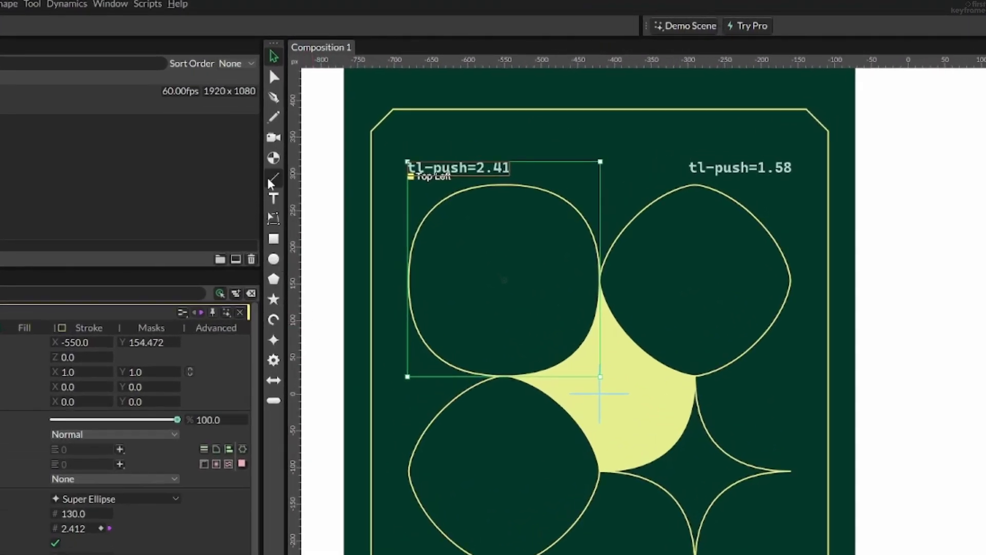
{"action": "left_click", "coordinate": [273, 181]}
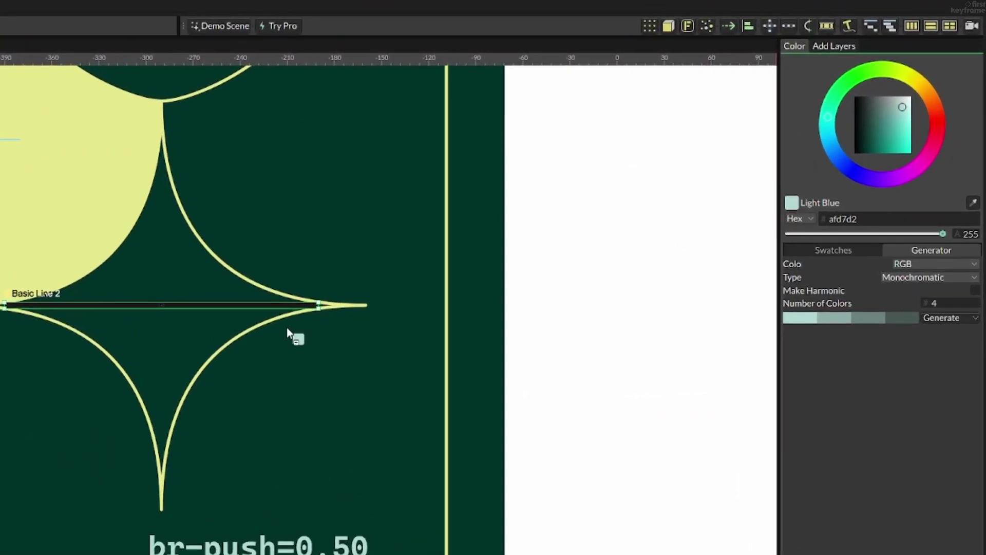
{"action": "left_click_drag", "start_coordinate": [252, 308], "coordinate": [253, 309]}
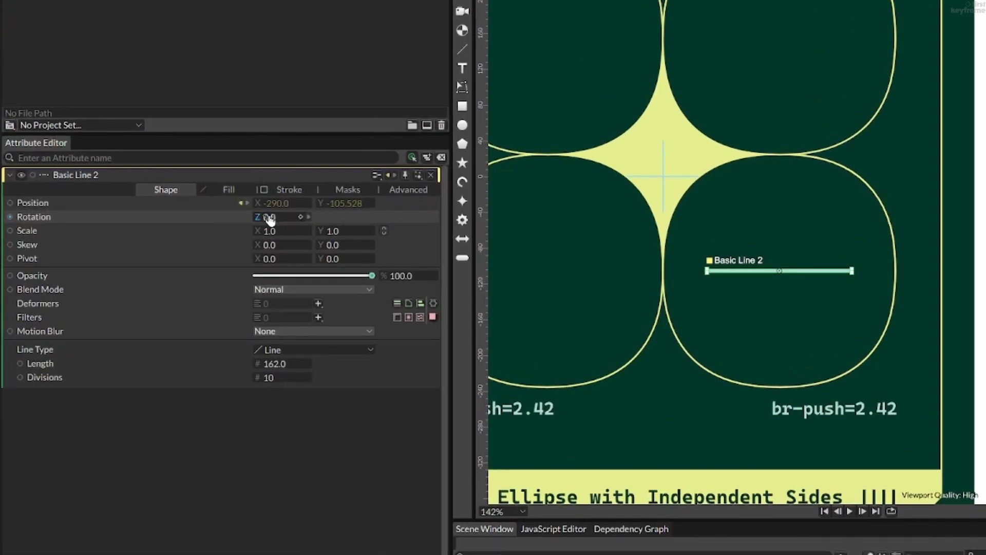
{"action": "left_click_drag", "start_coordinate": [167, 220], "coordinate": [181, 225]}
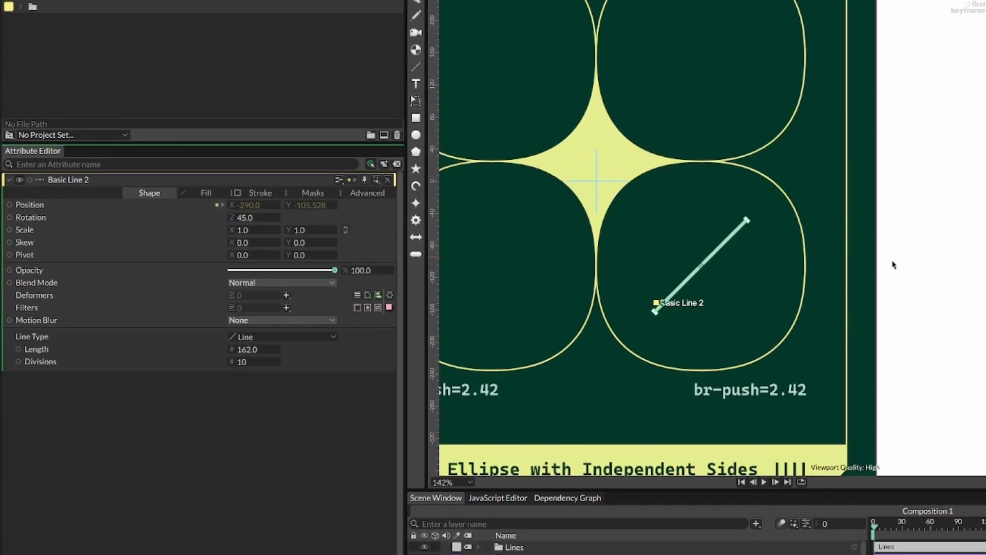
Set the line's length to 200 and rotate a duplicate of it across the original to form an X.
{"action": "mouse_move", "coordinate": [733, 255]}
{"action": "left_mouse_down"}
{"action": "mouse_move", "coordinate": [531, 260]}
{"action": "mouse_move", "coordinate": [721, 261]}
{"action": "left_mouse_up"}
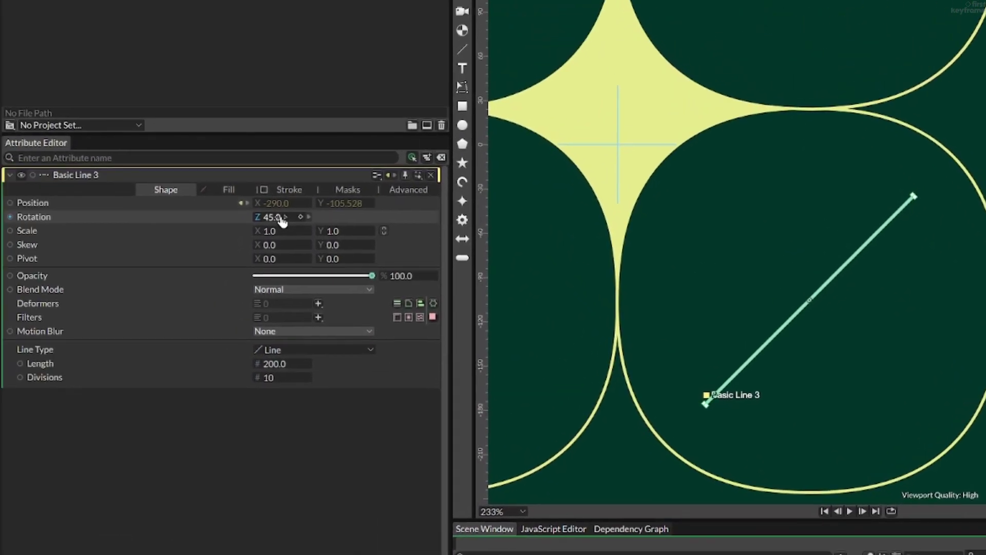
{"action": "left_click_drag", "start_coordinate": [280, 217], "coordinate": [238, 226]}
{"action": "left_click", "coordinate": [277, 216]}
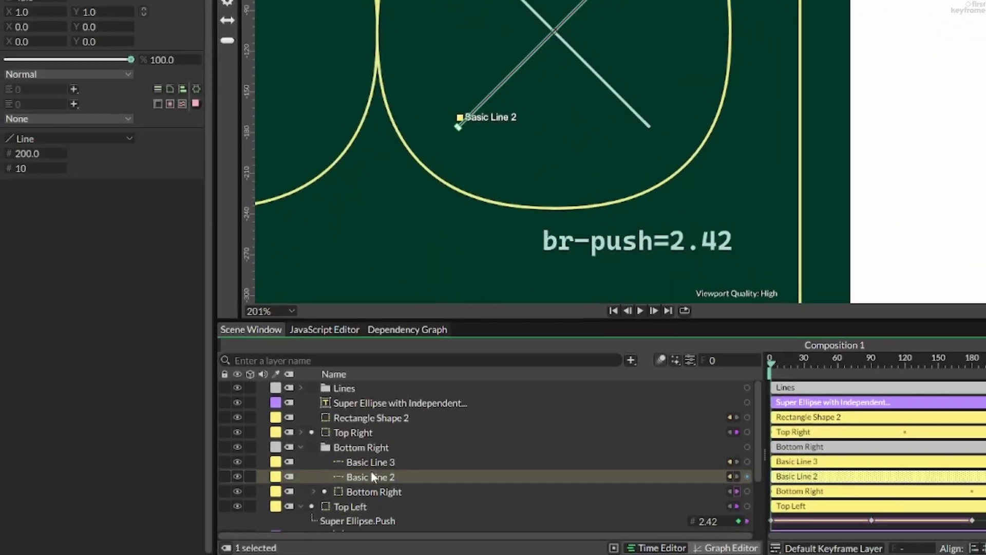
Connect the Push of the Bottom Right super ellipse to Basic Line 2's Line.Length.
{"action": "left_click", "coordinate": [365, 489]}
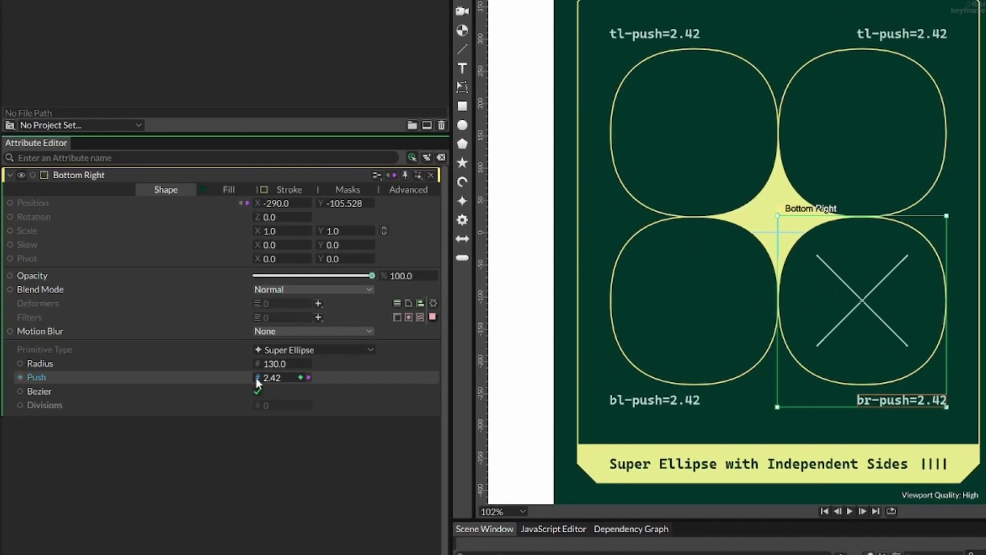
{"action": "left_click_drag", "start_coordinate": [5, 166], "coordinate": [366, 452]}
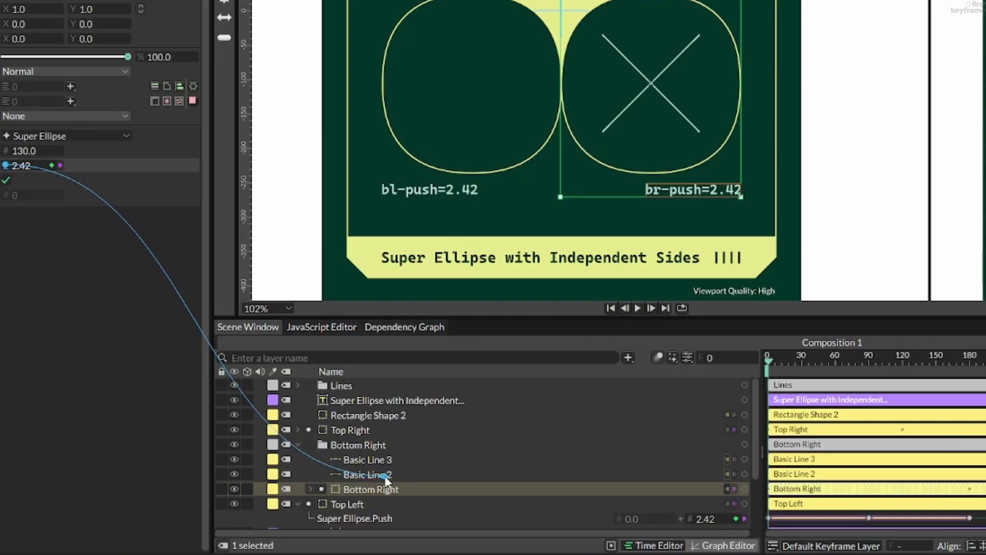
{"action": "left_click_drag", "start_coordinate": [385, 477], "coordinate": [384, 475]}
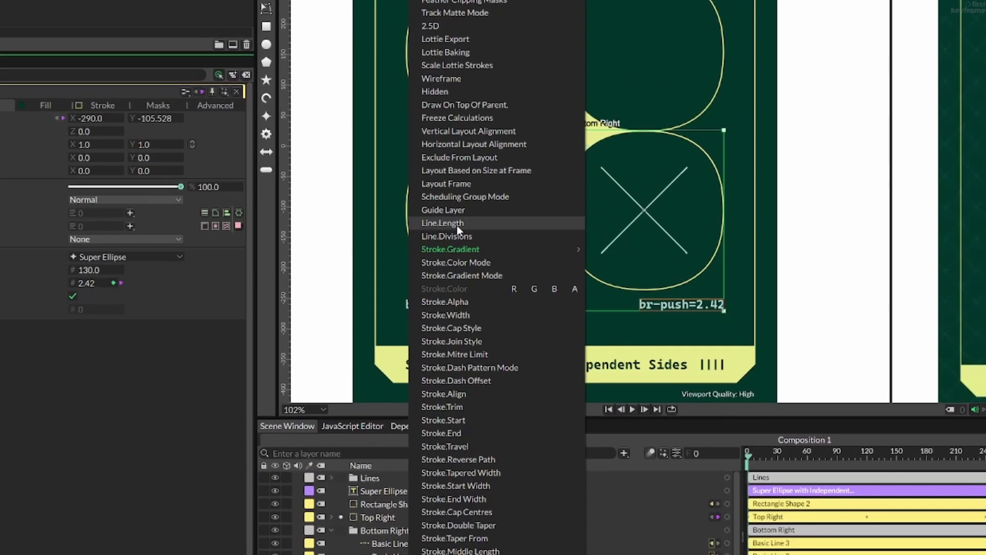
{"action": "left_click", "coordinate": [457, 224]}
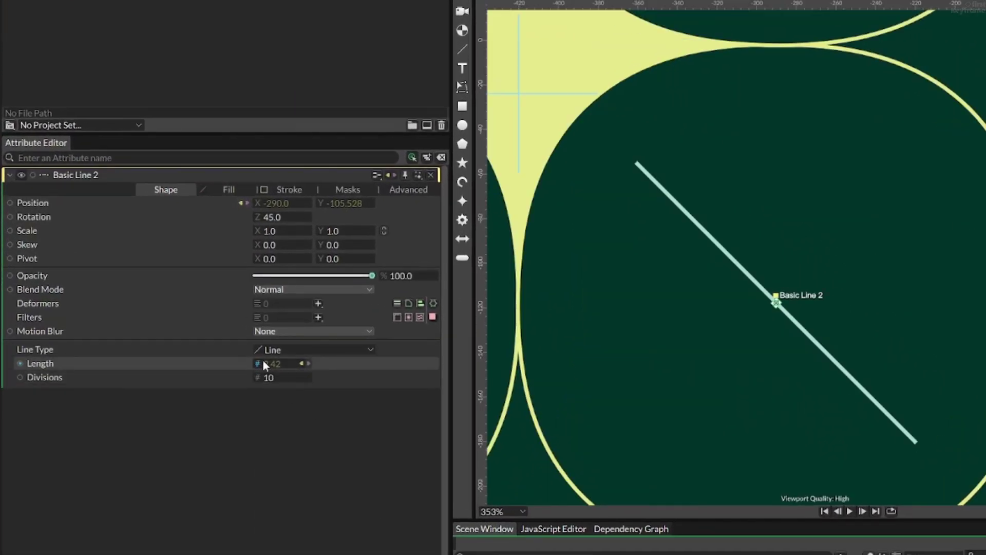
Add the expression *90 to Basic Line 2's Length and scrub the timeline to check how the line scales.
{"action": "right_click", "coordinate": [137, 308]}
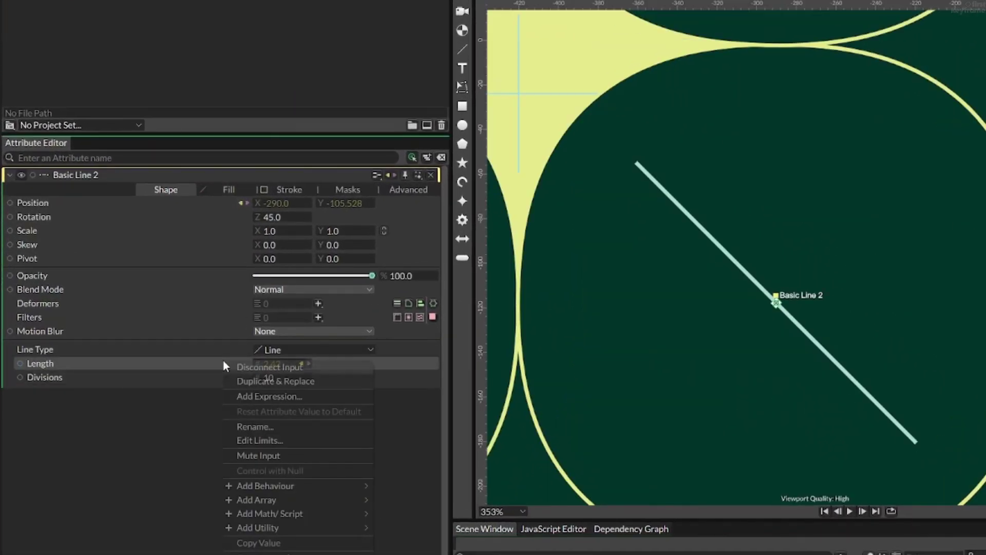
{"action": "left_click", "coordinate": [250, 397]}
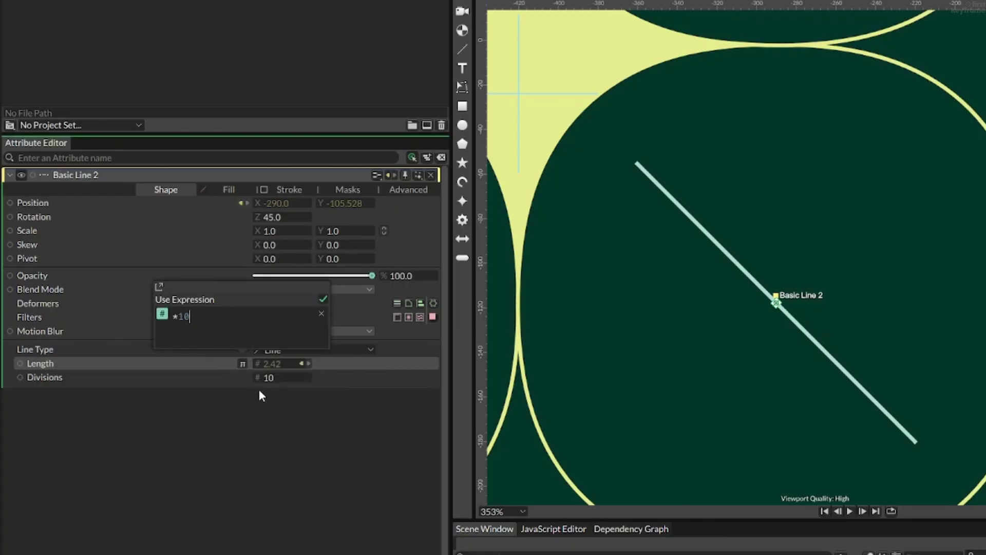
{"action": "type", "text": "*10"}
{"action": "key", "text": "BackSpace"}
{"action": "key", "text": "BackSpace"}
{"action": "type", "text": "90"}
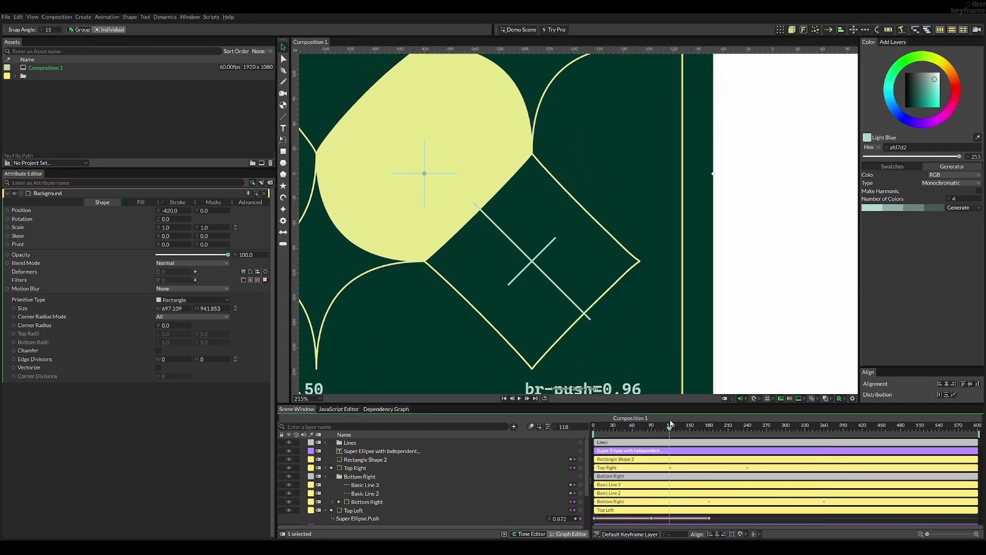
{"action": "left_click_drag", "start_coordinate": [671, 423], "coordinate": [721, 415]}
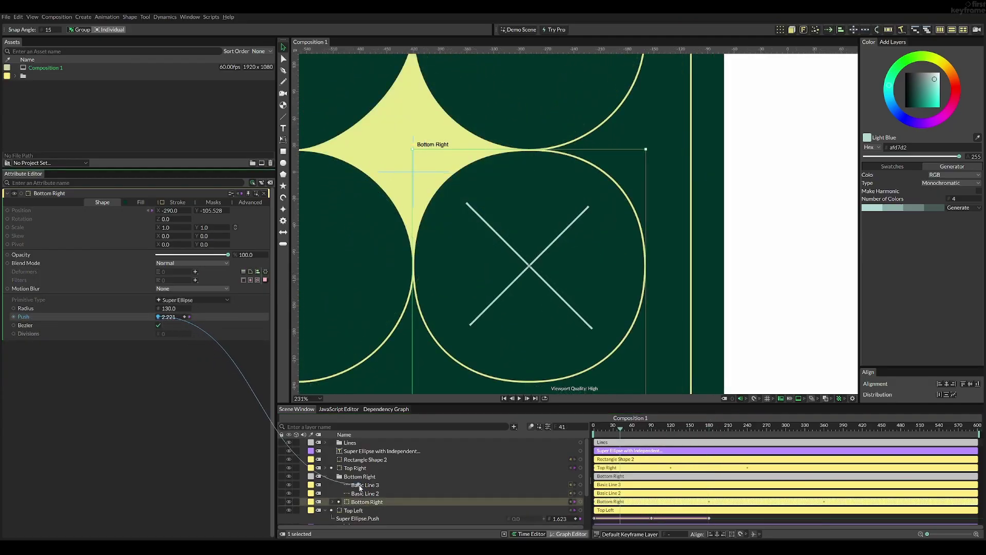
Connect the Push of the Bottom Right super ellipse to Basic Line 3's Line.Length, add the expression *85, and check the animated X.
{"action": "left_click_drag", "start_coordinate": [361, 487], "coordinate": [361, 487]}
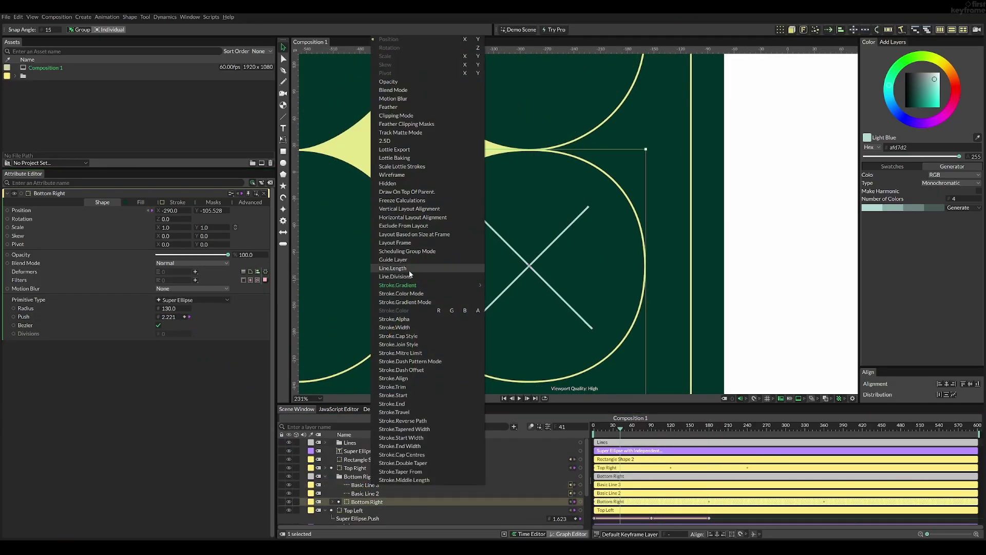
{"action": "left_click", "coordinate": [436, 267]}
{"action": "type", "text": "85"}
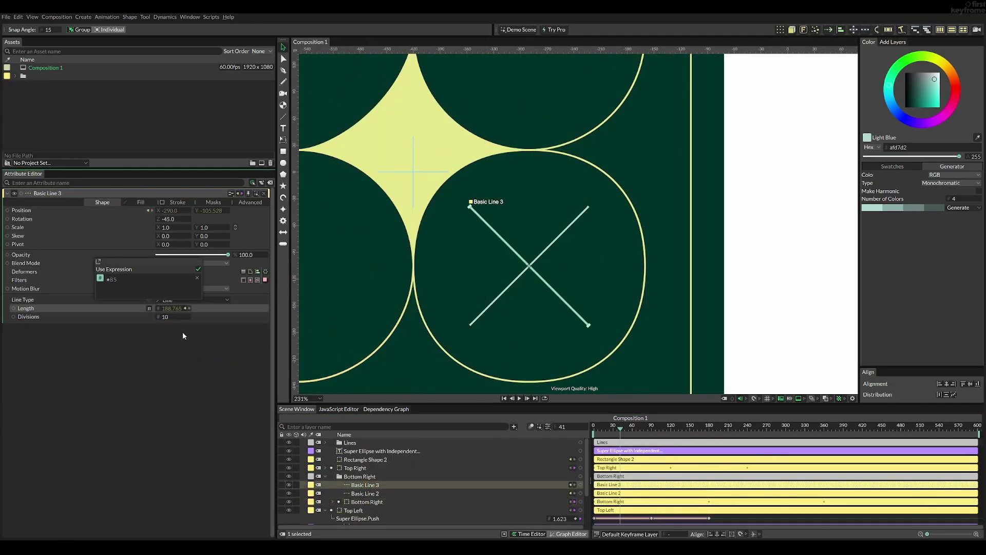
{"action": "key", "text": "Return"}
{"action": "left_click_drag", "start_coordinate": [621, 426], "coordinate": [653, 431]}
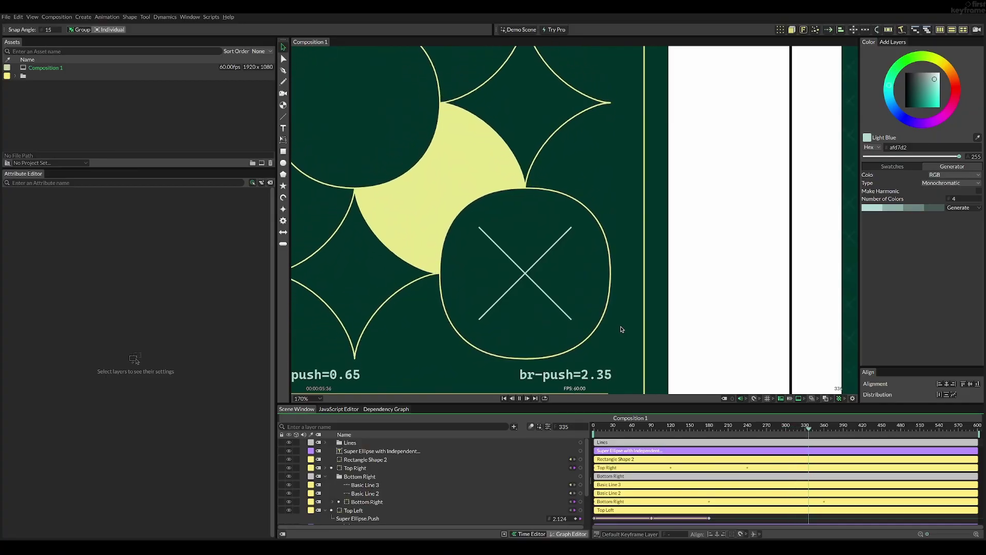
{"action": "scroll", "coordinate": [617, 319], "scroll_direction": "down", "scroll_amount": 5}
{"action": "scroll", "coordinate": [616, 319], "scroll_direction": "up", "scroll_amount": 3}
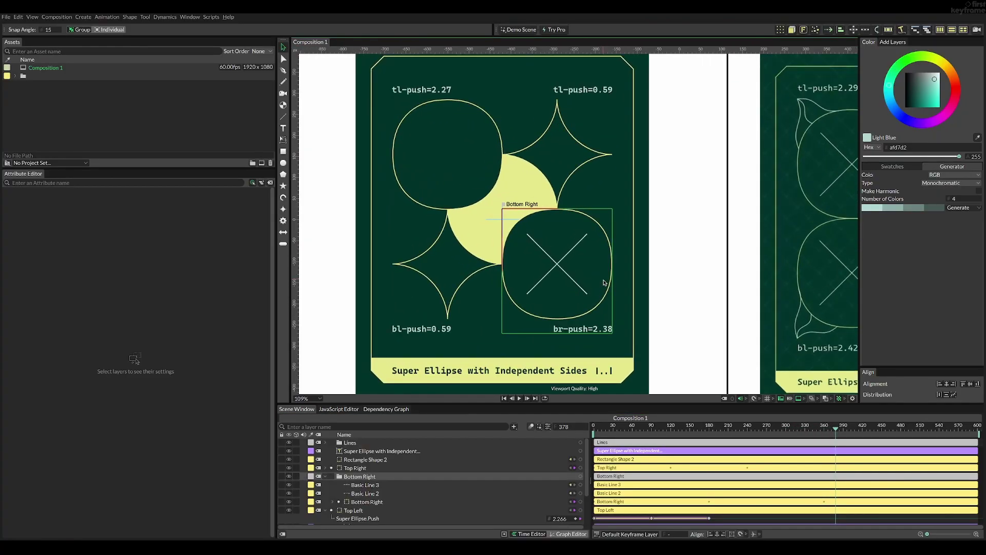
Delete Basic Line 2 and Basic Line 3 from the Bottom Right group.
{"action": "left_click", "coordinate": [371, 493]}
{"action": "key", "text": "Delete"}
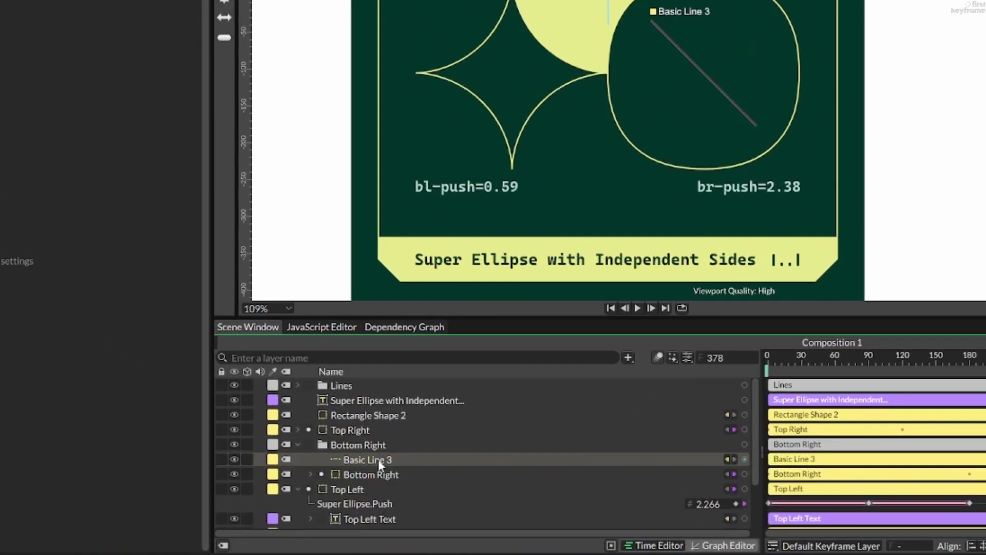
{"action": "left_click", "coordinate": [377, 459]}
{"action": "key", "text": "Delete"}
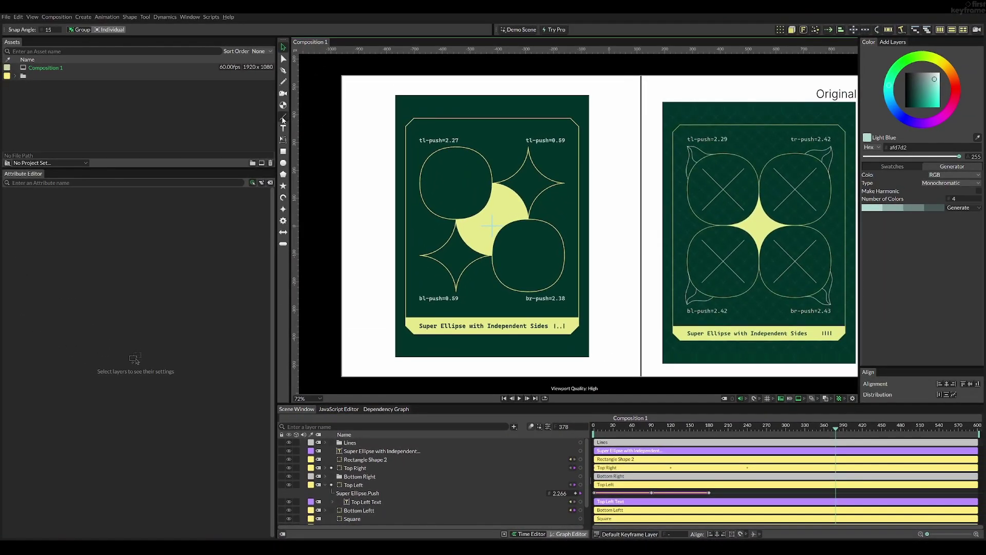
Create a new basic line and duplicate it with a Duplicator using a 2 × 2 grid count.
{"action": "key", "text": "ctrl+z"}
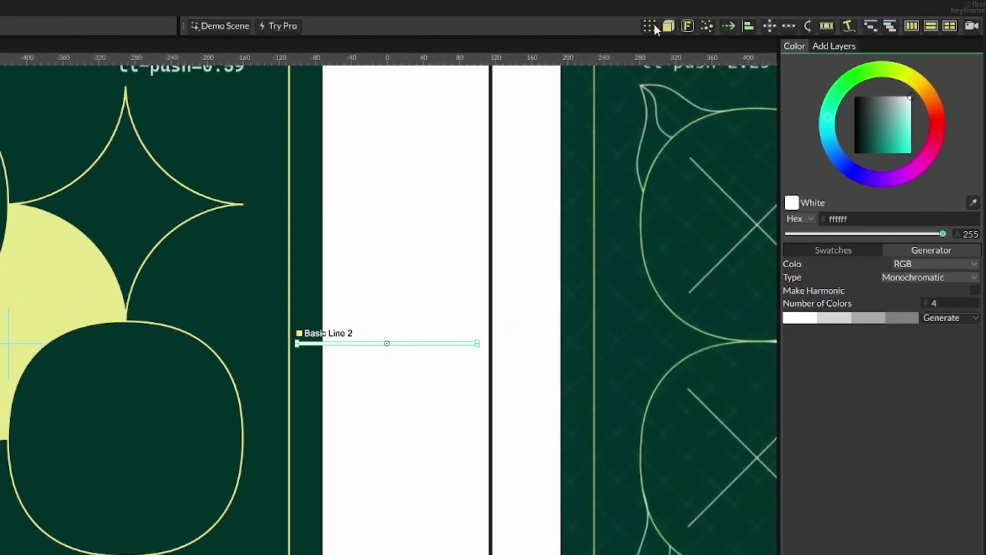
{"action": "left_click", "coordinate": [650, 26]}
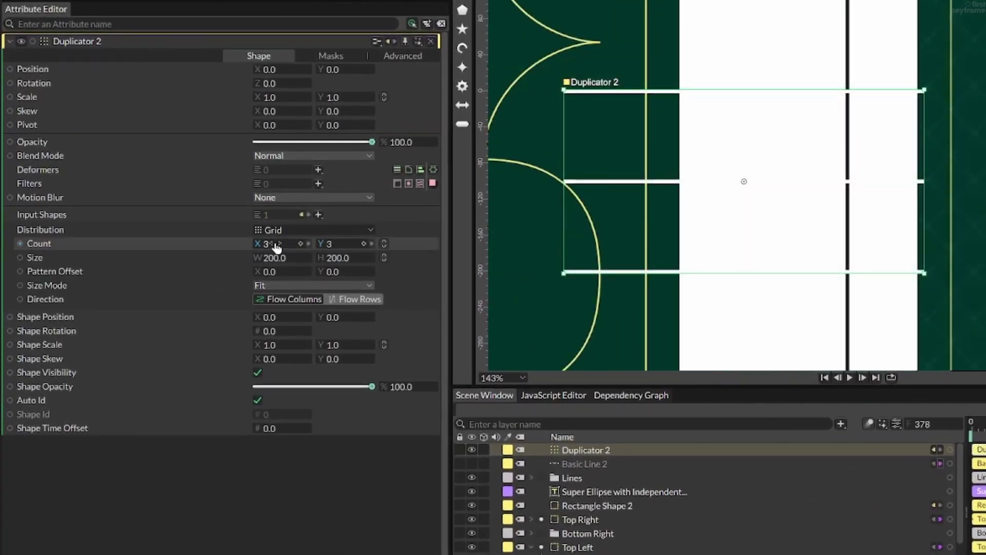
{"action": "left_click", "coordinate": [338, 244]}
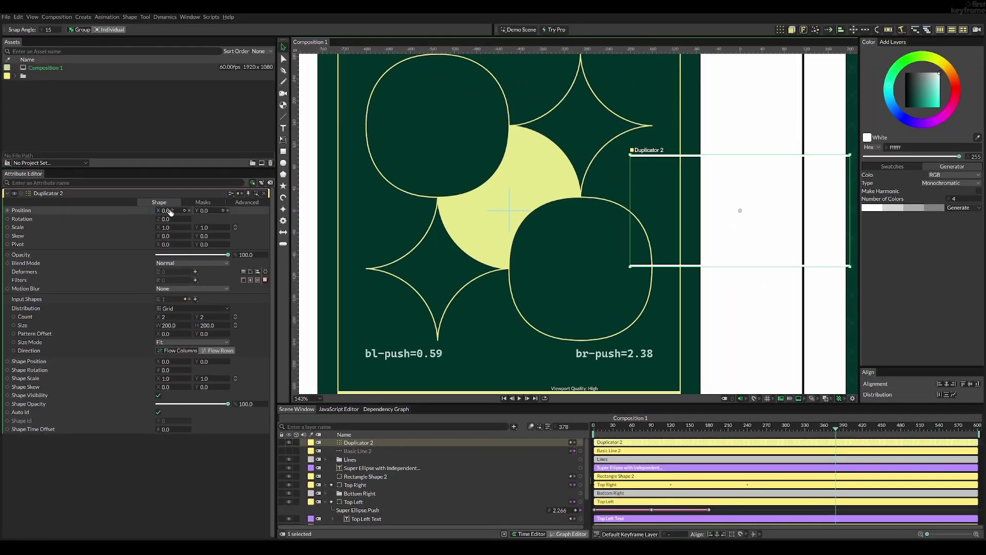
Position Duplicator 2 at X -420, Y 24.472, with its Shape Rotation at 45° and its grid size at 250 × 250.
{"action": "left_click_drag", "start_coordinate": [276, 69], "coordinate": [88, 69]}
{"action": "left_click_drag", "start_coordinate": [2, 204], "coordinate": [1, 204]}
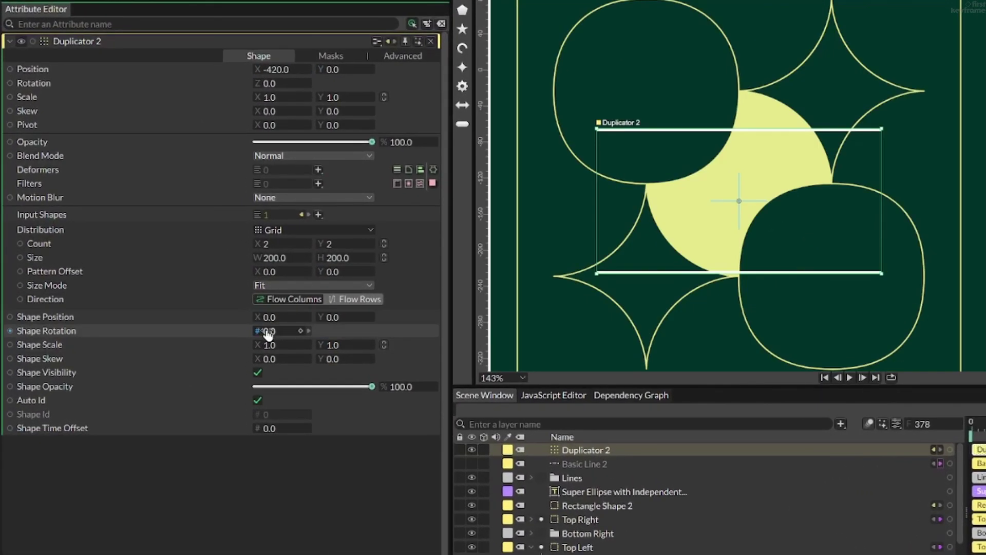
{"action": "left_click_drag", "start_coordinate": [268, 334], "coordinate": [302, 336]}
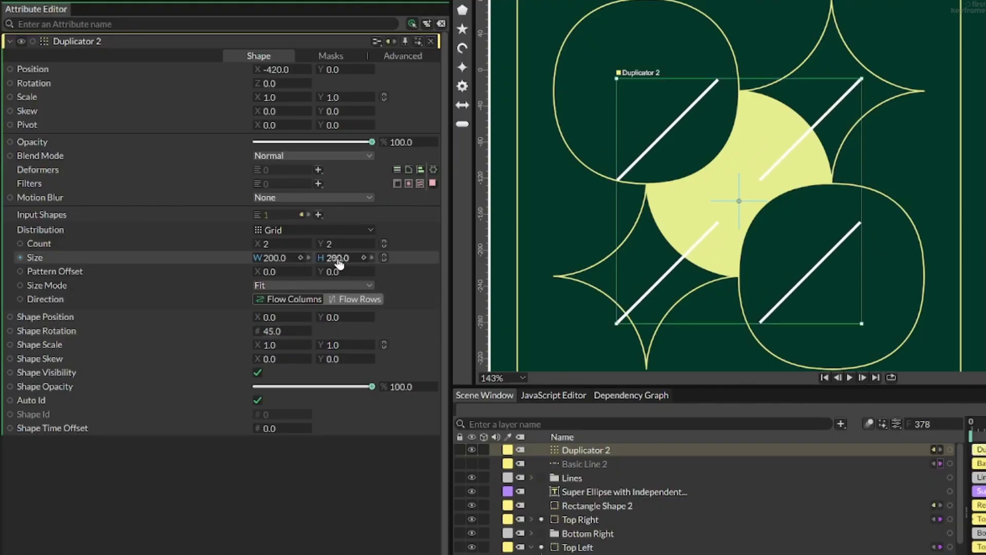
{"action": "left_click_drag", "start_coordinate": [339, 263], "coordinate": [365, 269]}
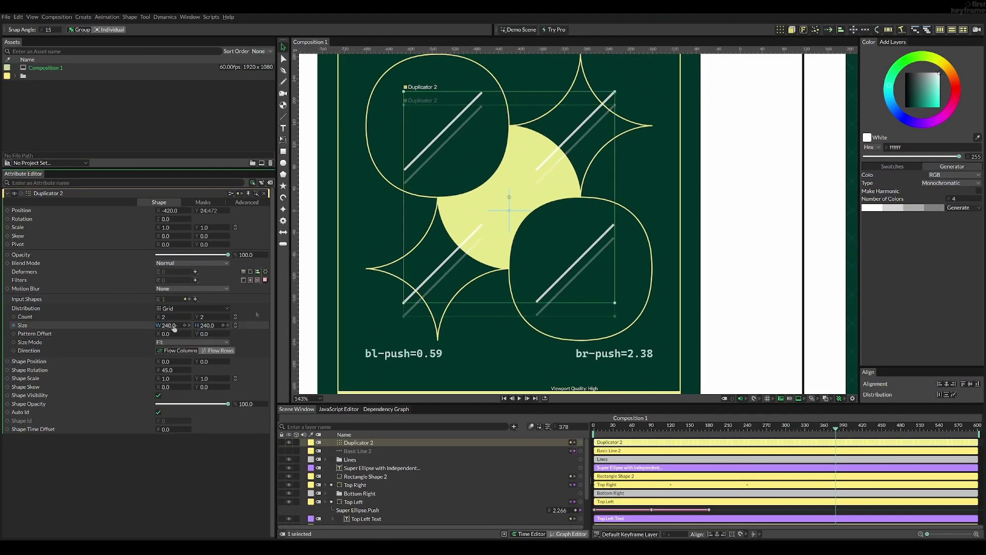
{"action": "left_click_drag", "start_coordinate": [171, 325], "coordinate": [179, 328]}
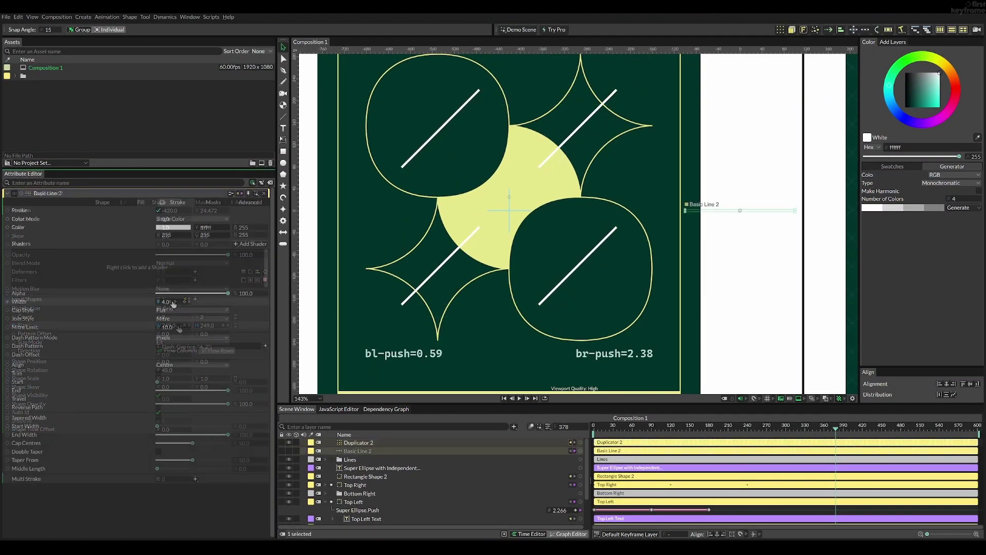
Thin Basic Line 2's stroke and connect the Value Array in the Lines group to the line's Length.
{"action": "left_click", "coordinate": [176, 301]}
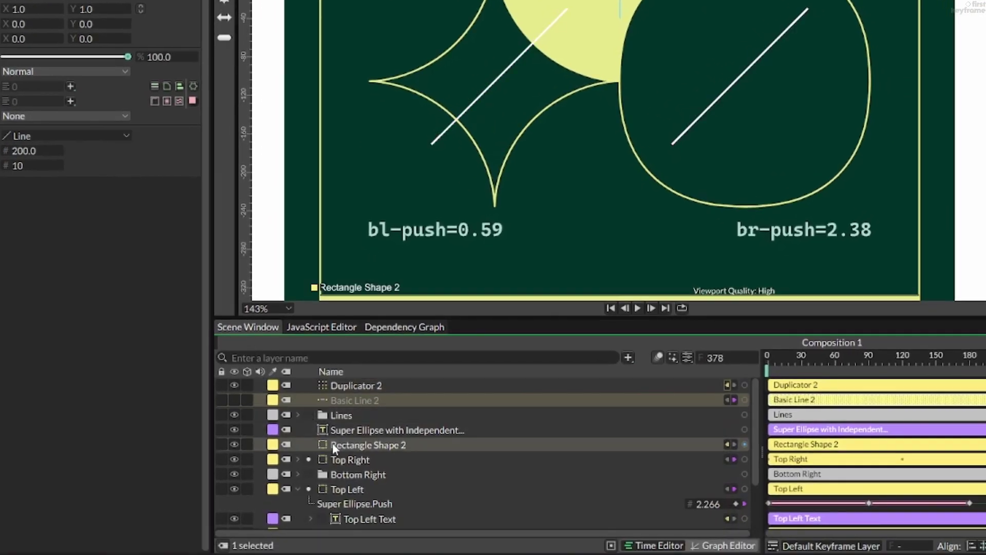
{"action": "left_click", "coordinate": [299, 415]}
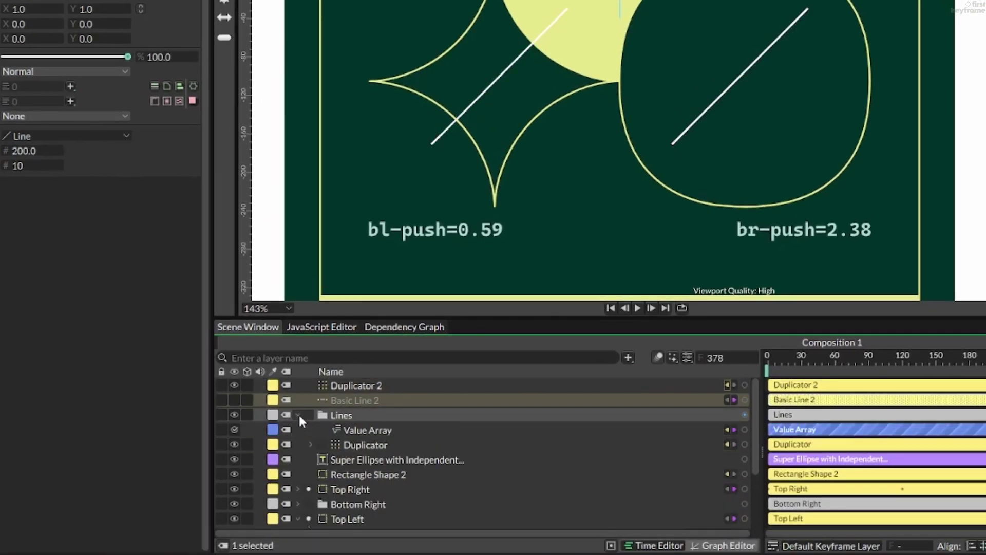
{"action": "left_click_drag", "start_coordinate": [580, 166], "coordinate": [610, 44]}
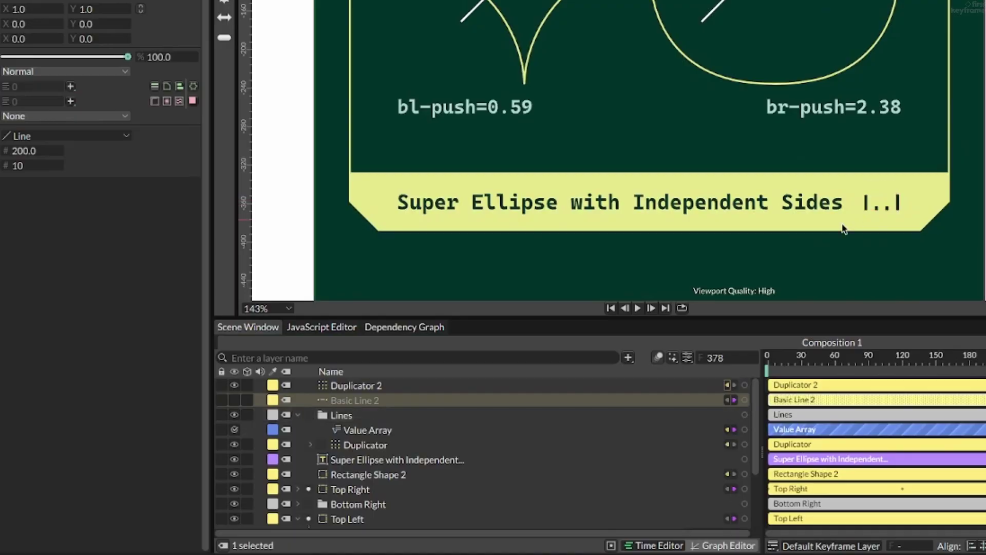
{"action": "left_click_drag", "start_coordinate": [745, 430], "coordinate": [697, 412]}
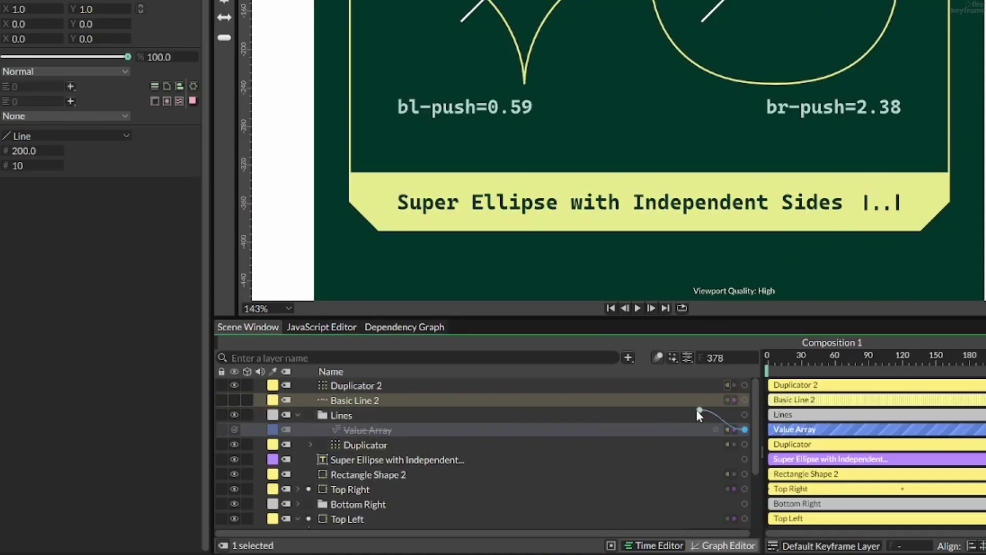
{"action": "left_click_drag", "start_coordinate": [363, 401], "coordinate": [26, 152]}
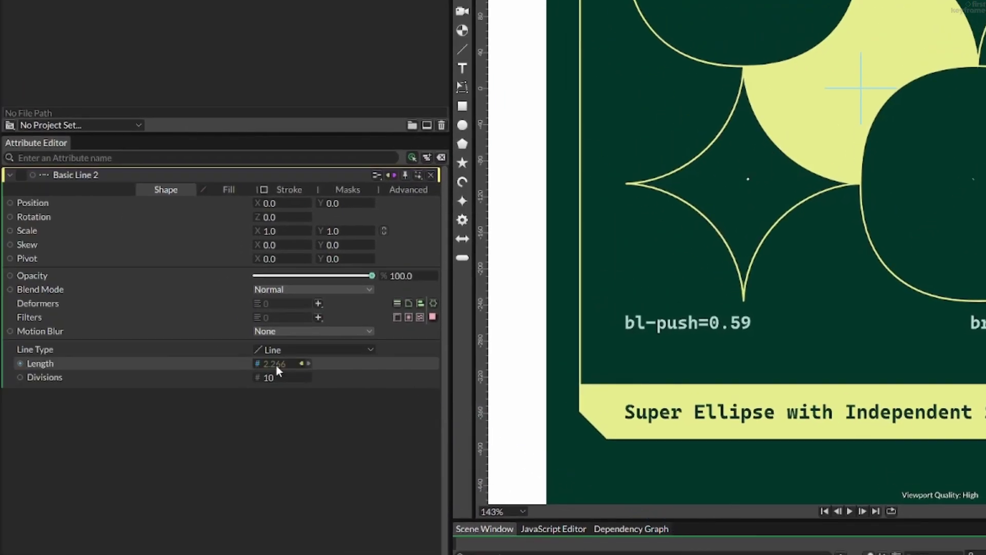
Add the expression *85 to Basic Line 2's Length and scrub the timeline to check the duplicated lines.
{"action": "right_click", "coordinate": [242, 365]}
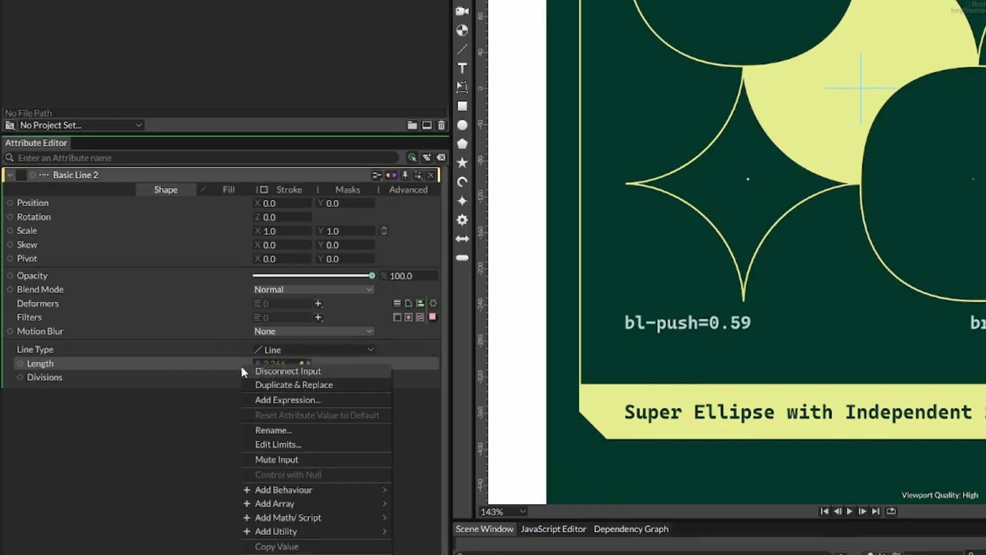
{"action": "left_click", "coordinate": [303, 401]}
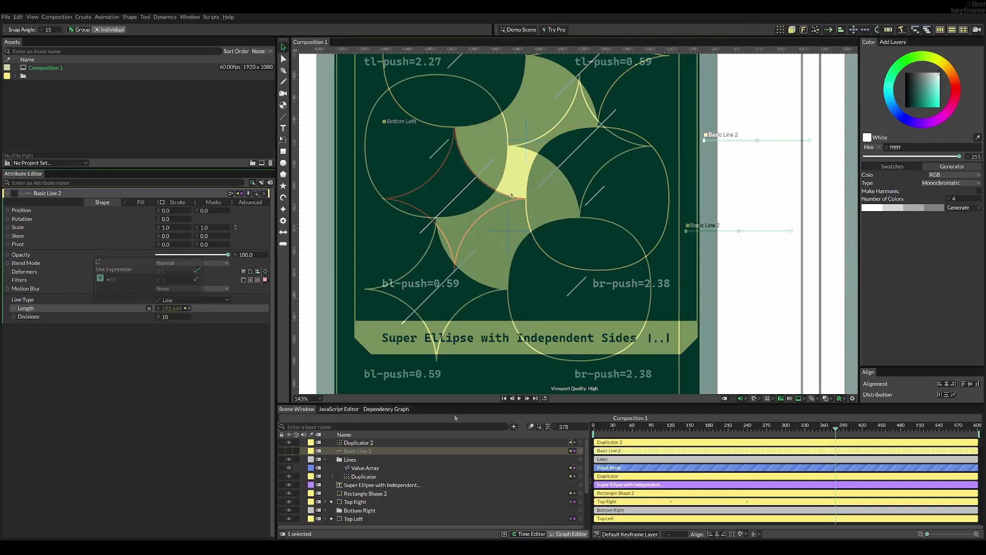
{"action": "left_click_drag", "start_coordinate": [668, 428], "coordinate": [828, 410]}
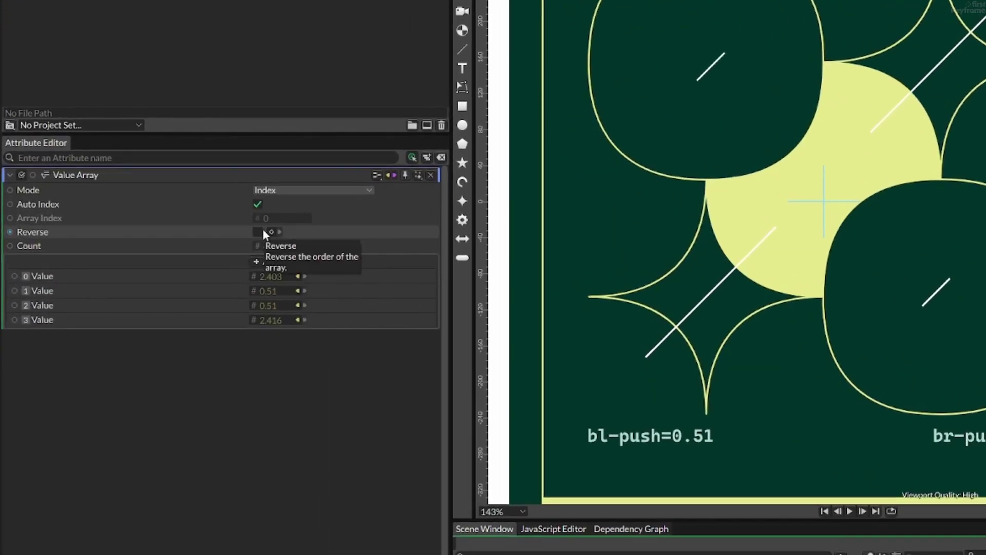
Try reversing the order of the Value Array.
{"action": "left_click", "coordinate": [260, 229]}
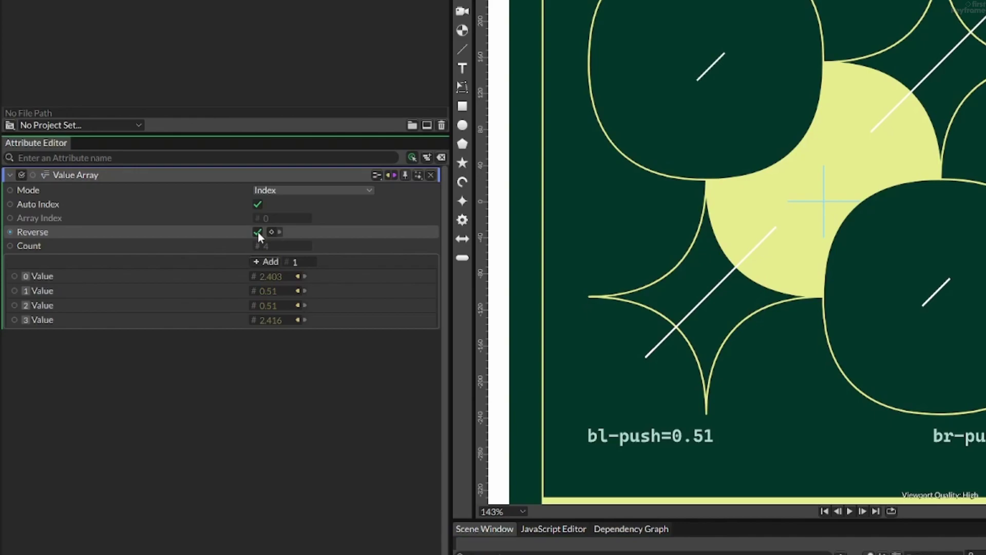
{"action": "left_click", "coordinate": [255, 205]}
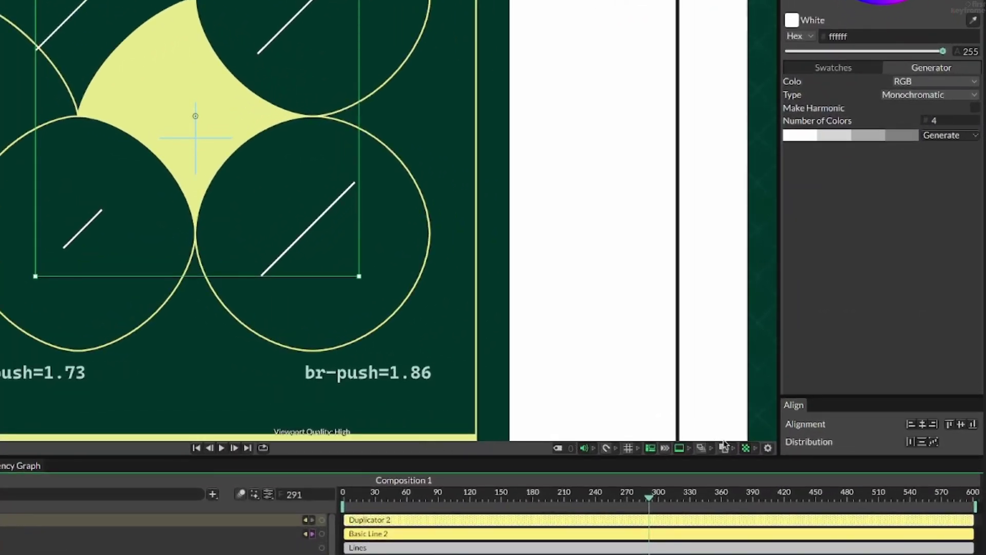
Display the duplicate index numbers in the viewport and set Duplicator 2's Direction to Flow Rows, scrubbing the timeline to check the order.
{"action": "left_click", "coordinate": [768, 449]}
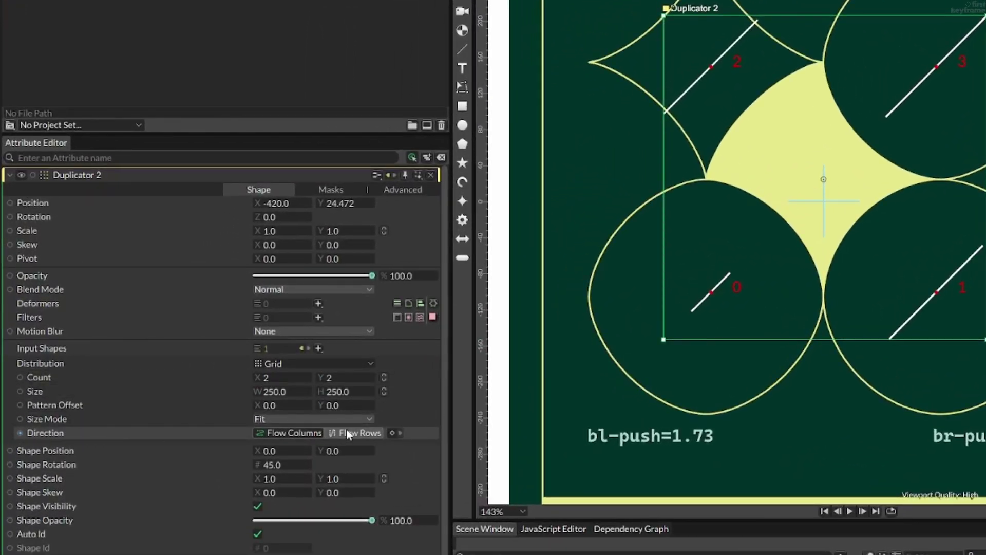
{"action": "left_click", "coordinate": [347, 433]}
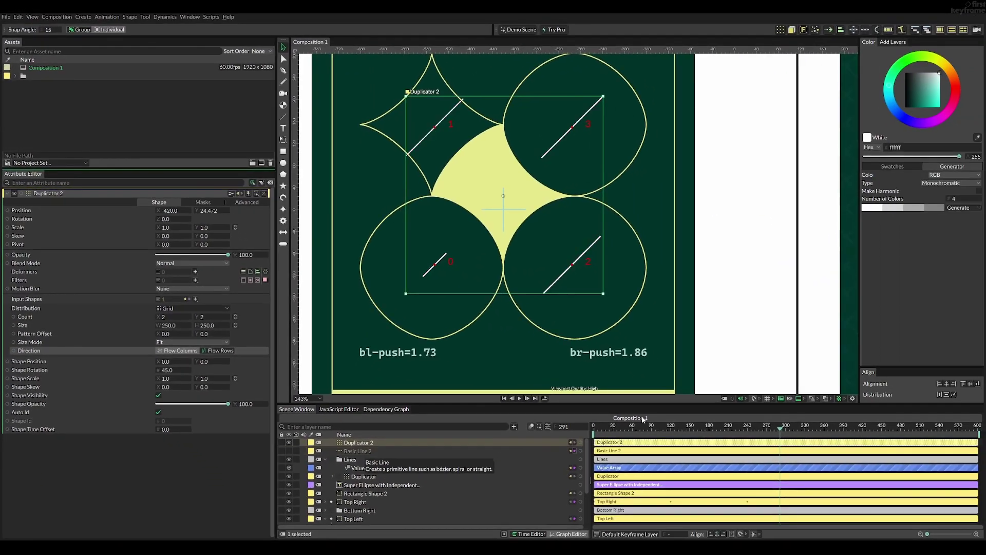
{"action": "left_click_drag", "start_coordinate": [642, 425], "coordinate": [711, 419]}
{"action": "right_click", "coordinate": [141, 350]}
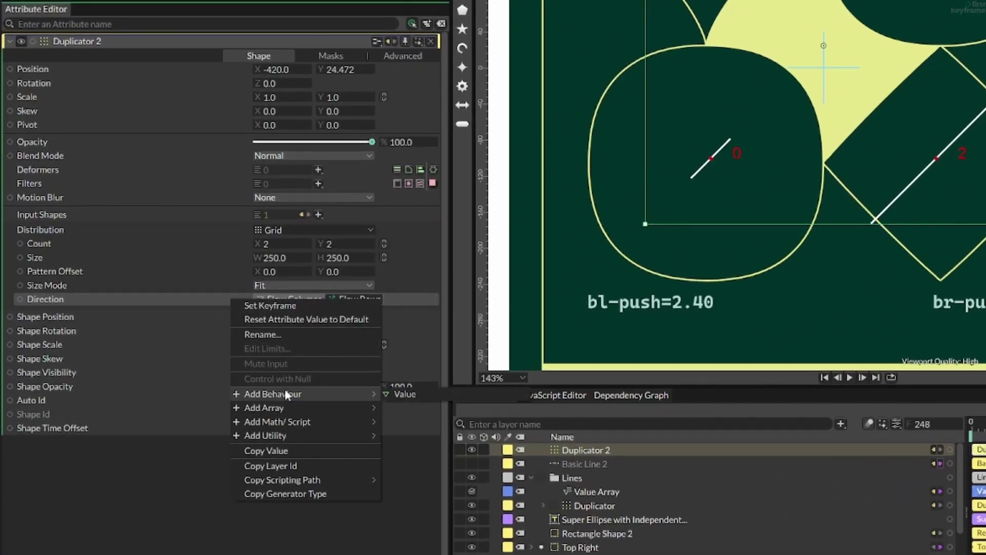
{"action": "mouse_move", "coordinate": [285, 410]}
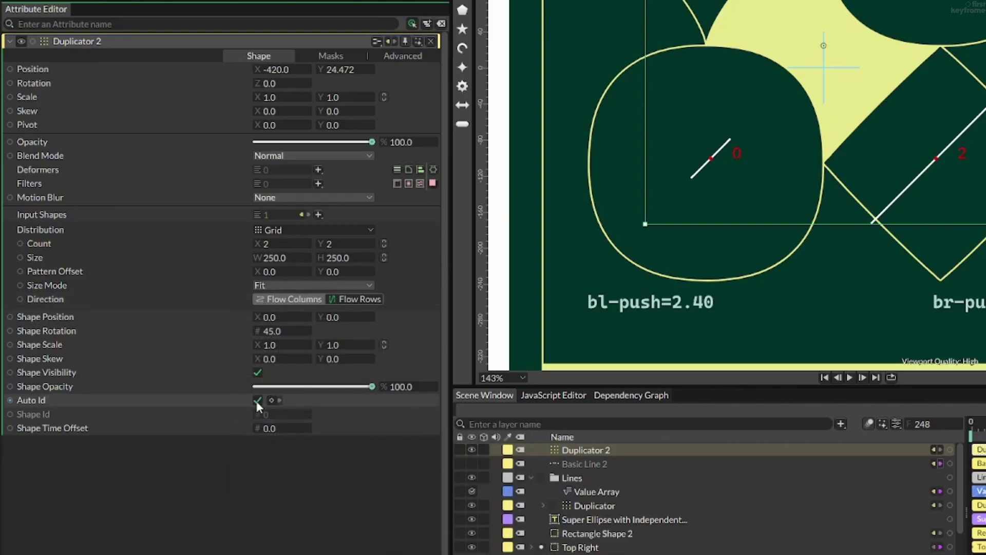
{"action": "left_click", "coordinate": [257, 401]}
{"action": "left_click_drag", "start_coordinate": [265, 414], "coordinate": [277, 415]}
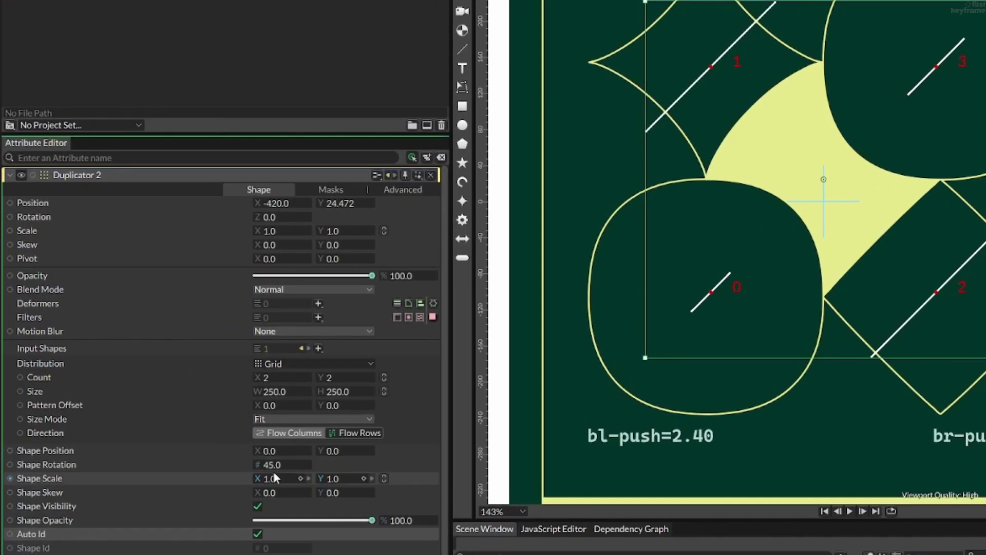
{"action": "left_click_drag", "start_coordinate": [171, 372], "coordinate": [182, 373]}
{"action": "left_click_drag", "start_coordinate": [296, 470], "coordinate": [323, 468]}
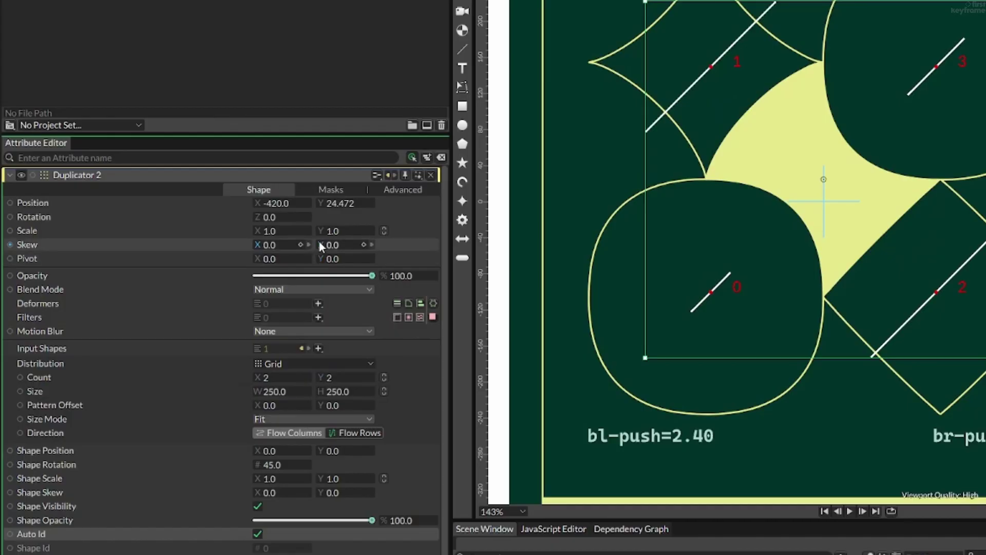
Set Duplicator 2's Rotation to -90° and play the animation from the start to check each line against its super ellipse.
{"action": "left_click_drag", "start_coordinate": [283, 218], "coordinate": [223, 229]}
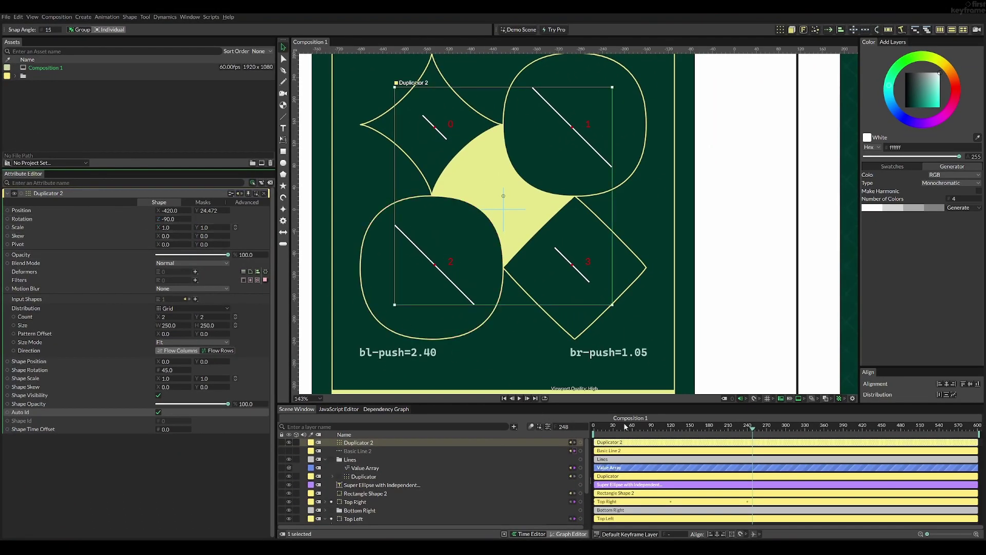
{"action": "left_click_drag", "start_coordinate": [626, 427], "coordinate": [591, 426]}
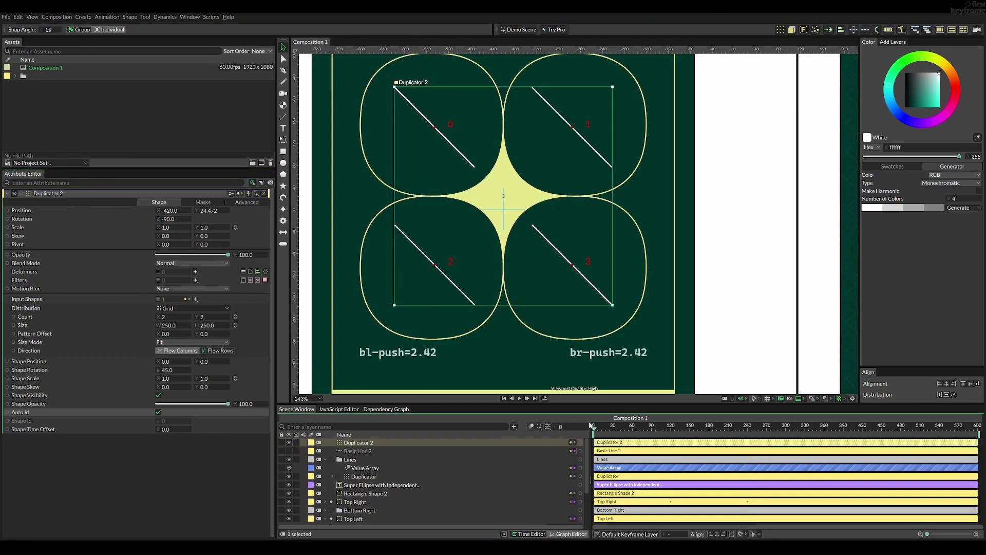
{"action": "key", "text": "space"}
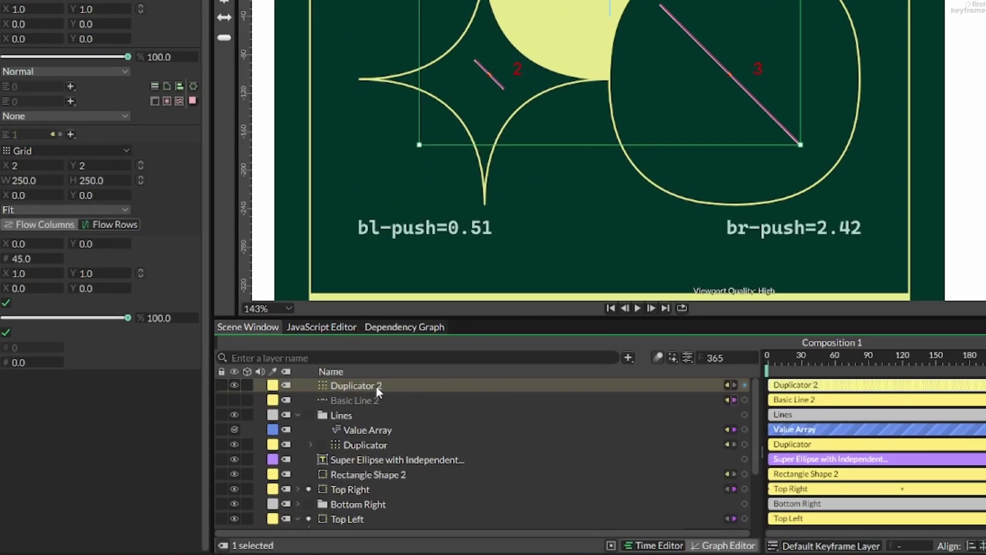
Duplicate Duplicator 2 within a Cross group, set the copy's Shape Rotation to -45° and Shape Time Offset to 10, and scrub to check.
{"action": "key", "text": "ctrl+d"}
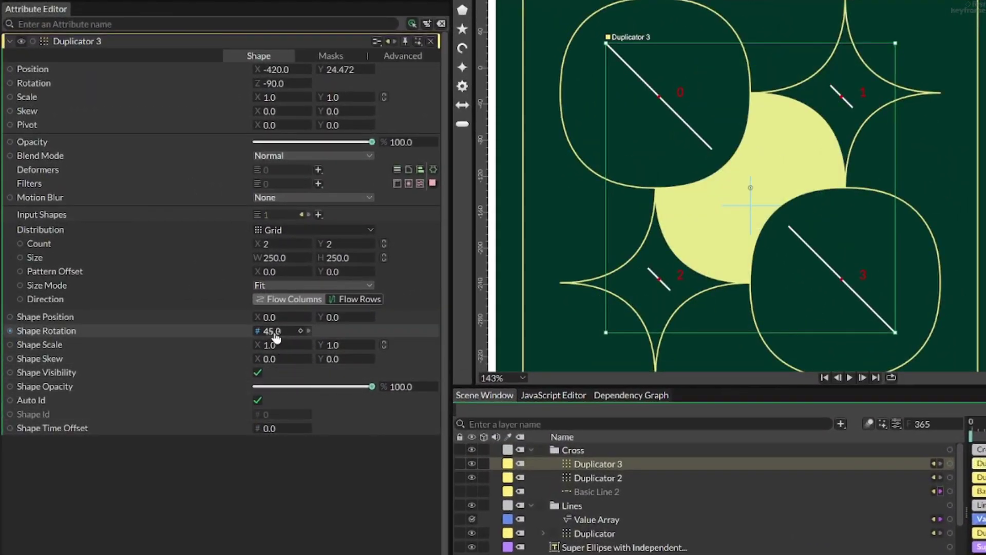
{"action": "left_click_drag", "start_coordinate": [90, 309], "coordinate": [103, 311]}
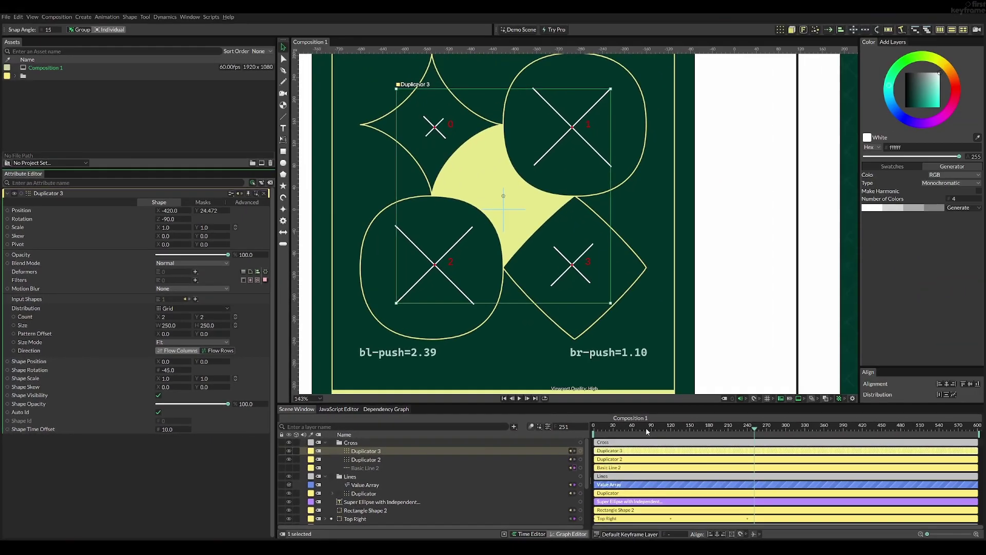
{"action": "left_click_drag", "start_coordinate": [646, 427], "coordinate": [607, 428]}
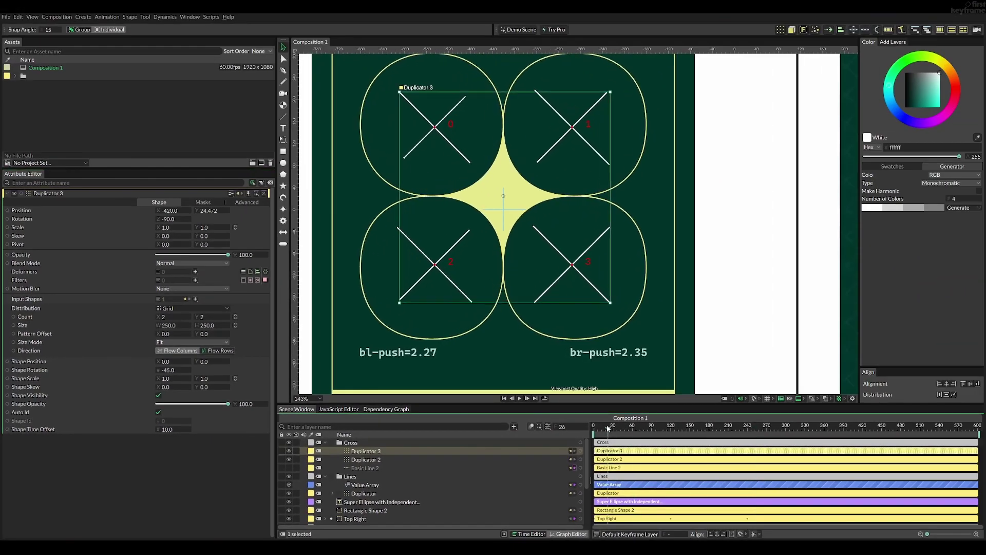
Set Duplicator 3's Shape Time Offset to -10 and play the animation to check the crossed lines.
{"action": "left_click", "coordinate": [575, 426]}
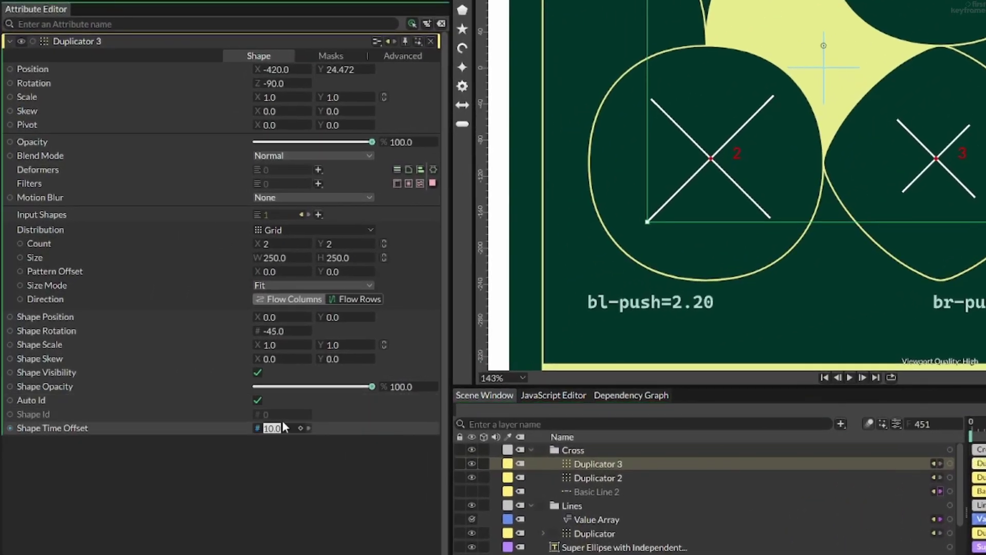
{"action": "type", "text": "-10"}
{"action": "key", "text": "Return"}
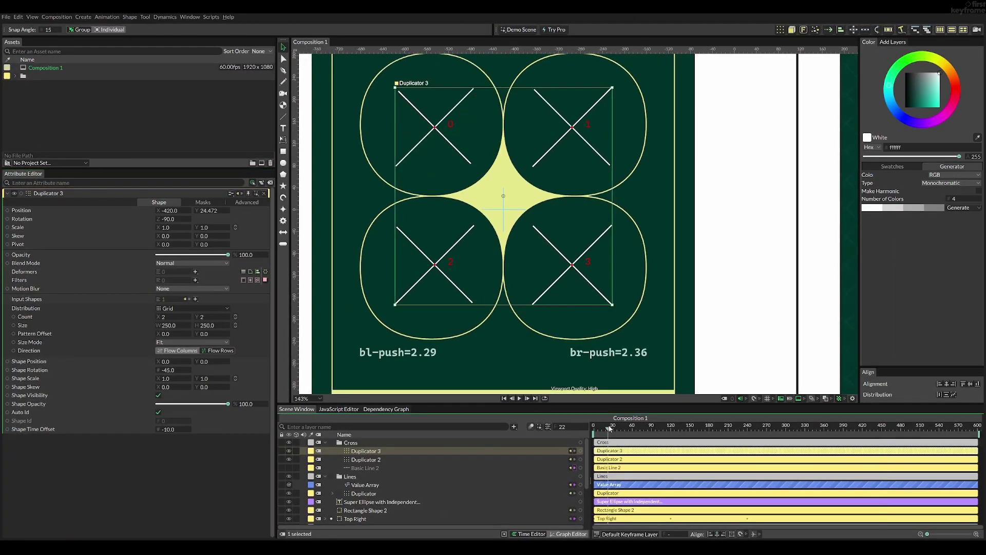
{"action": "key", "text": "space"}
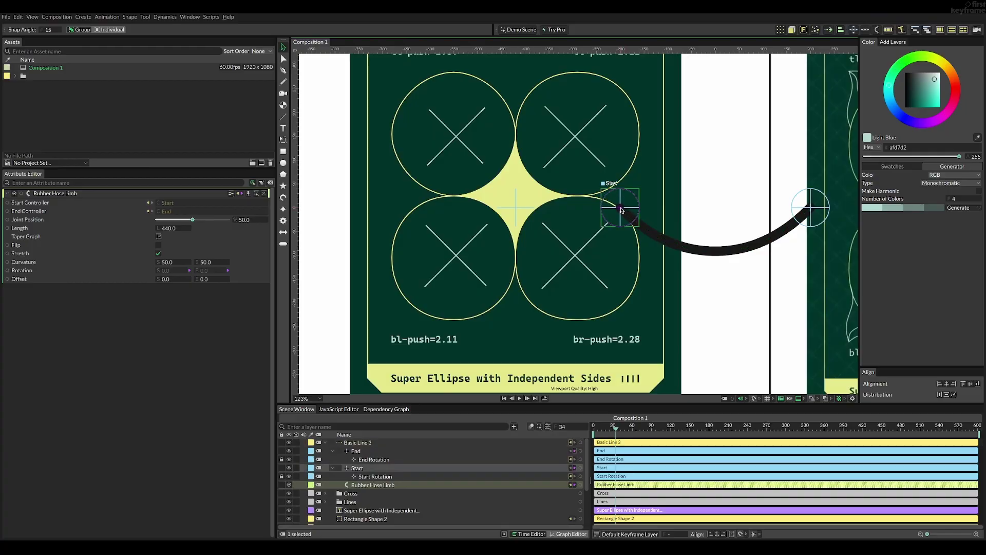
Place the Rubber Hose Limb's Start and End controllers between the tl-push label and the Top Left super ellipse, and thin Basic Line 3's stroke.
{"action": "left_click_drag", "start_coordinate": [648, 225], "coordinate": [557, 258]}
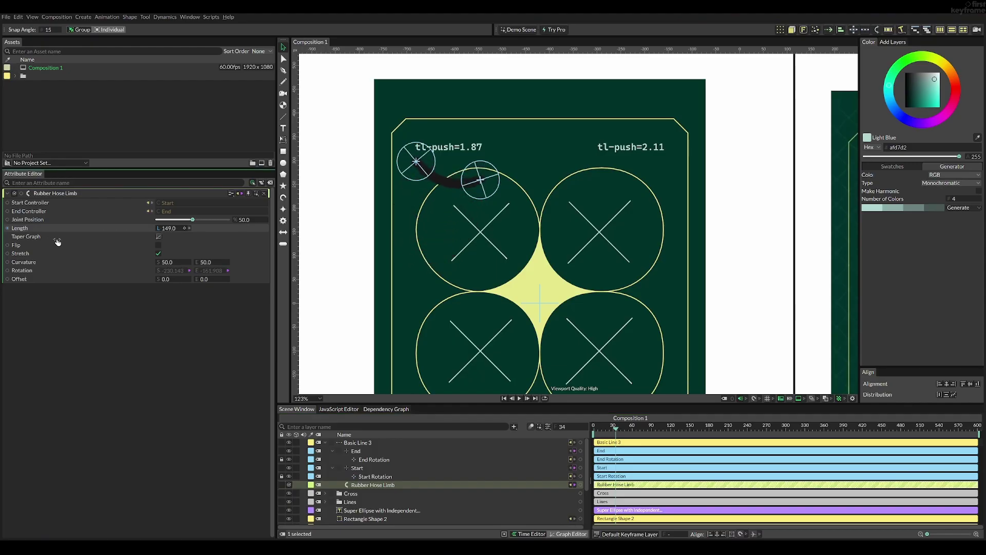
{"action": "left_click_drag", "start_coordinate": [480, 179], "coordinate": [448, 186]}
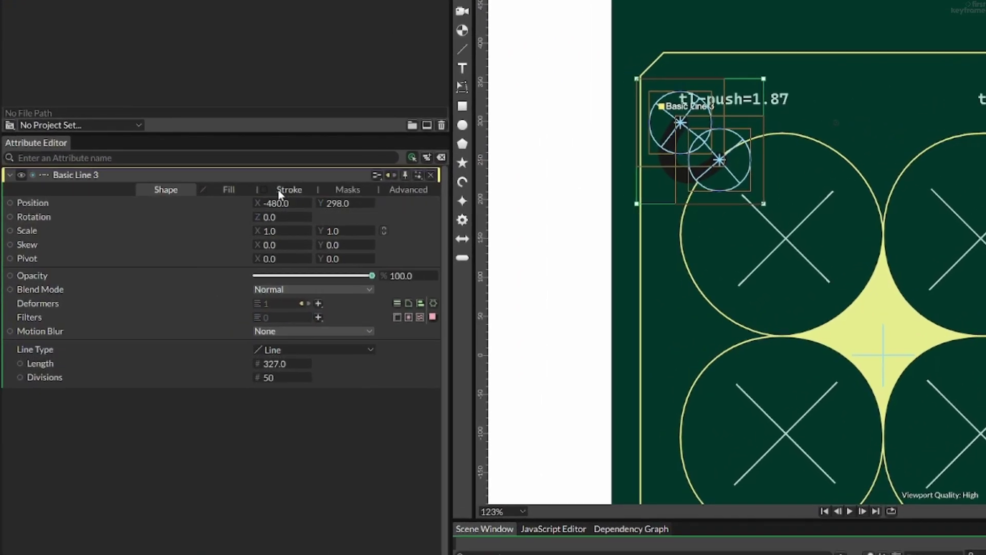
{"action": "left_click", "coordinate": [172, 202]}
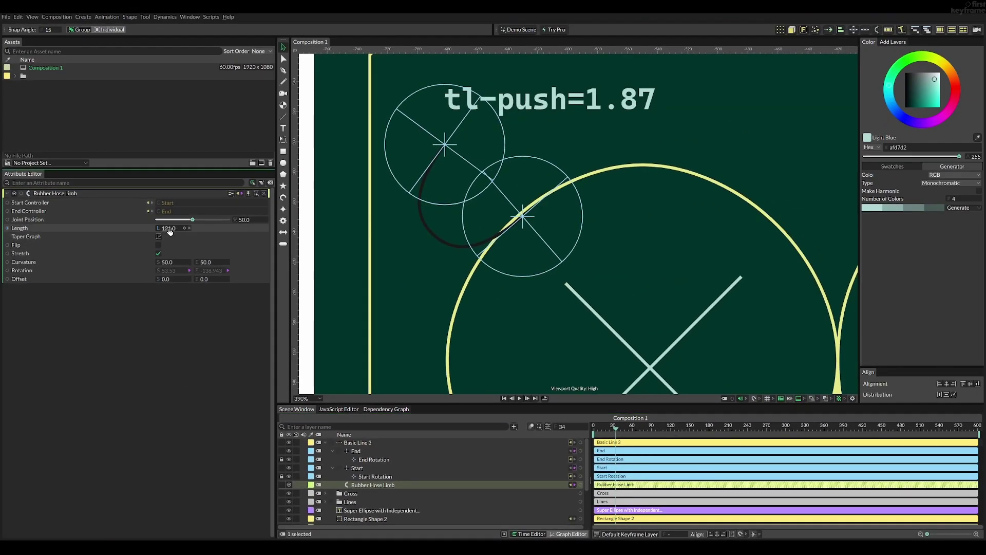
Set the Rubber Hose Limb's Length to 91 and place its End controller exactly on the Top Left super ellipse's outline.
{"action": "scroll", "coordinate": [478, 235], "scroll_direction": "up", "scroll_amount": 6}
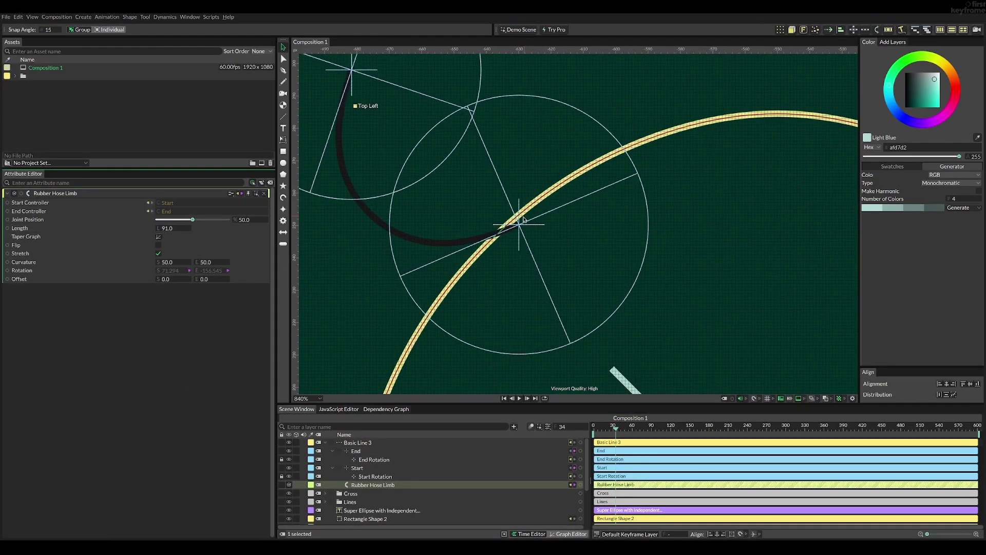
{"action": "left_click_drag", "start_coordinate": [529, 229], "coordinate": [512, 220]}
{"action": "scroll", "coordinate": [561, 254], "scroll_direction": "down", "scroll_amount": 7}
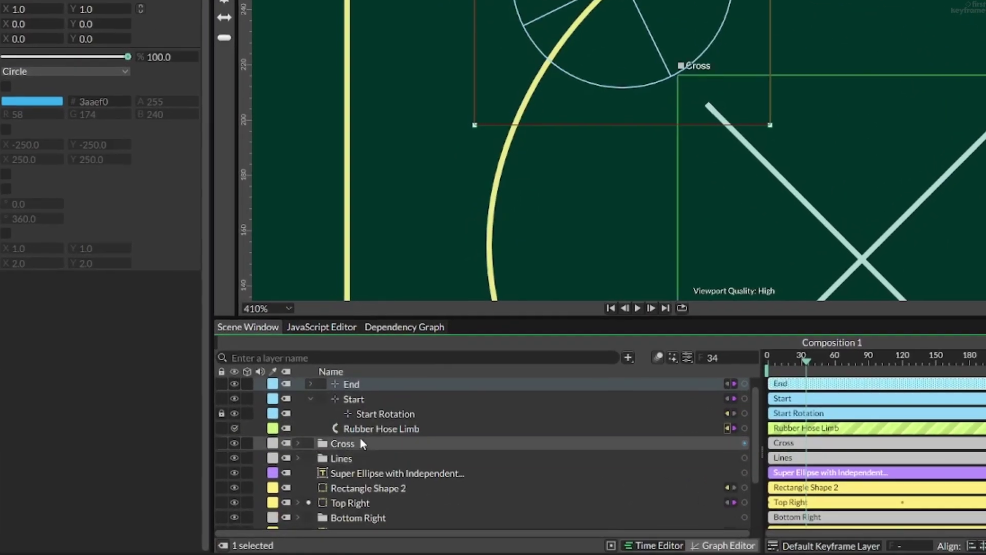
Try parenting the End controller to the Top Left shape, scrubbing and playing the animation to check whether it follows the outline.
{"action": "left_click_drag", "start_coordinate": [353, 384], "coordinate": [405, 493]}
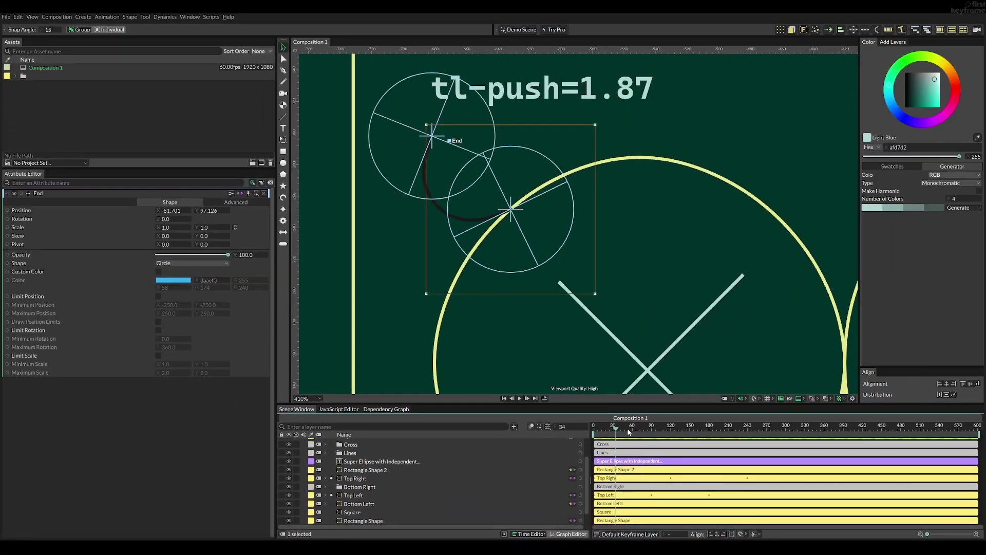
{"action": "mouse_move", "coordinate": [825, 359]}
{"action": "left_mouse_down"}
{"action": "mouse_move", "coordinate": [857, 359]}
{"action": "mouse_move", "coordinate": [829, 356]}
{"action": "left_mouse_up"}
{"action": "left_click_drag", "start_coordinate": [630, 426], "coordinate": [652, 420]}
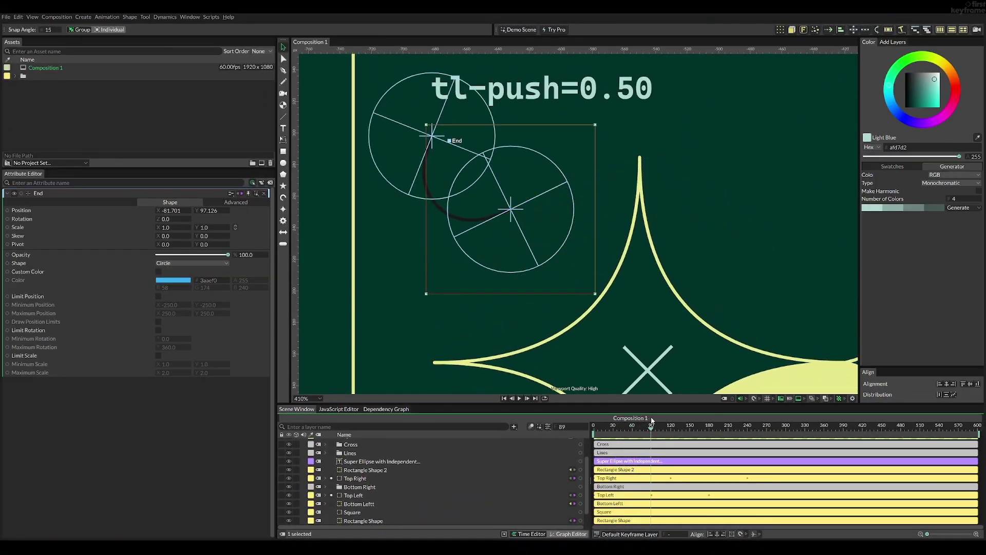
{"action": "key", "text": "space"}
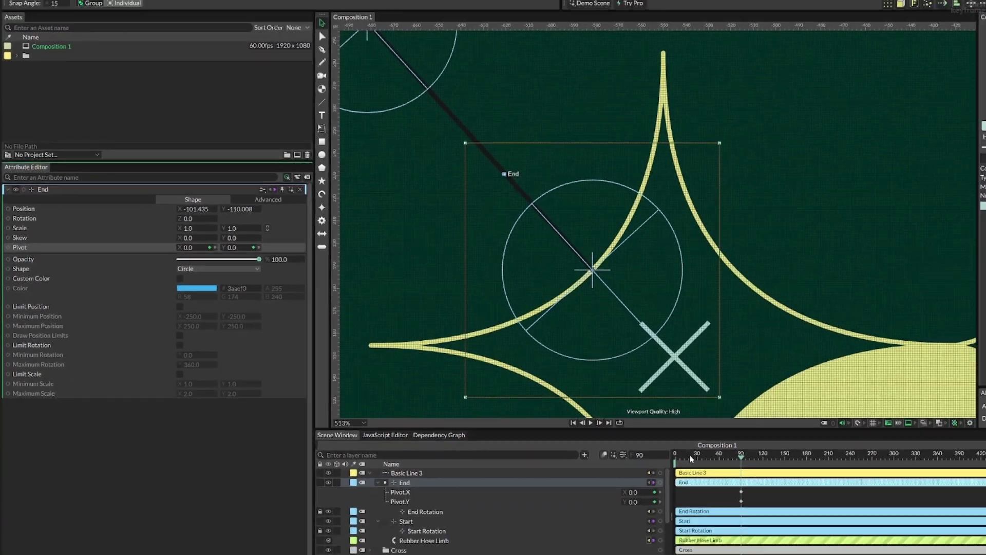
Keyframe the End controller's Pivot to 66, -65 at frame 0, repeat those keyframes at frame 180, and play the animation from the start.
{"action": "left_click_drag", "start_coordinate": [651, 428], "coordinate": [566, 429]}
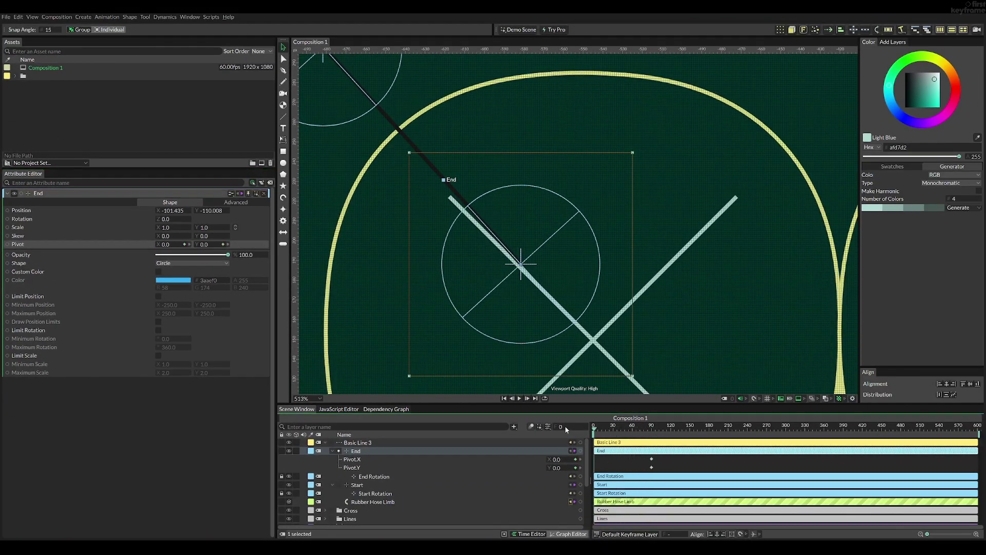
{"action": "mouse_move", "coordinate": [171, 244]}
{"action": "left_mouse_down"}
{"action": "mouse_move", "coordinate": [154, 247]}
{"action": "mouse_move", "coordinate": [206, 261]}
{"action": "mouse_move", "coordinate": [204, 246]}
{"action": "mouse_move", "coordinate": [187, 252]}
{"action": "left_mouse_up"}
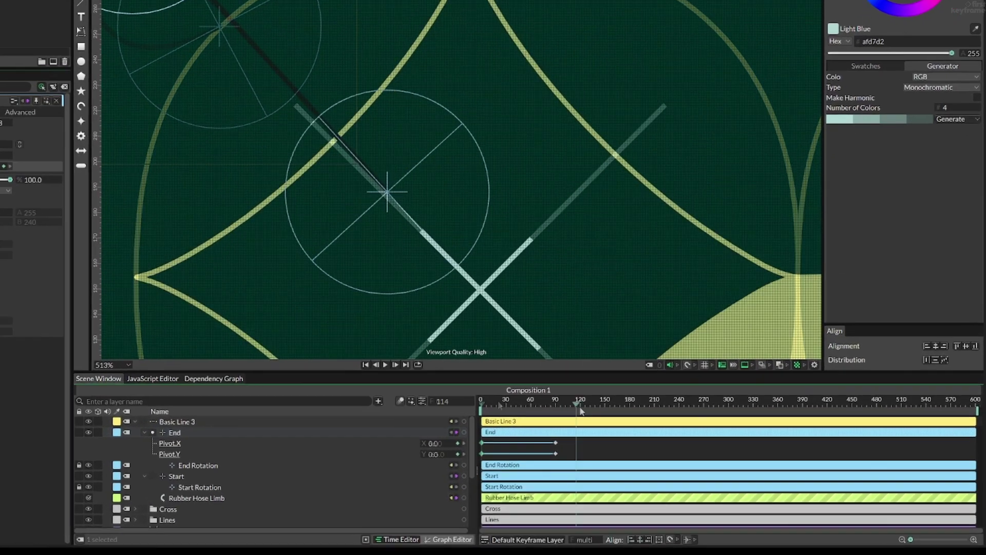
{"action": "left_click_drag", "start_coordinate": [671, 431], "coordinate": [711, 432]}
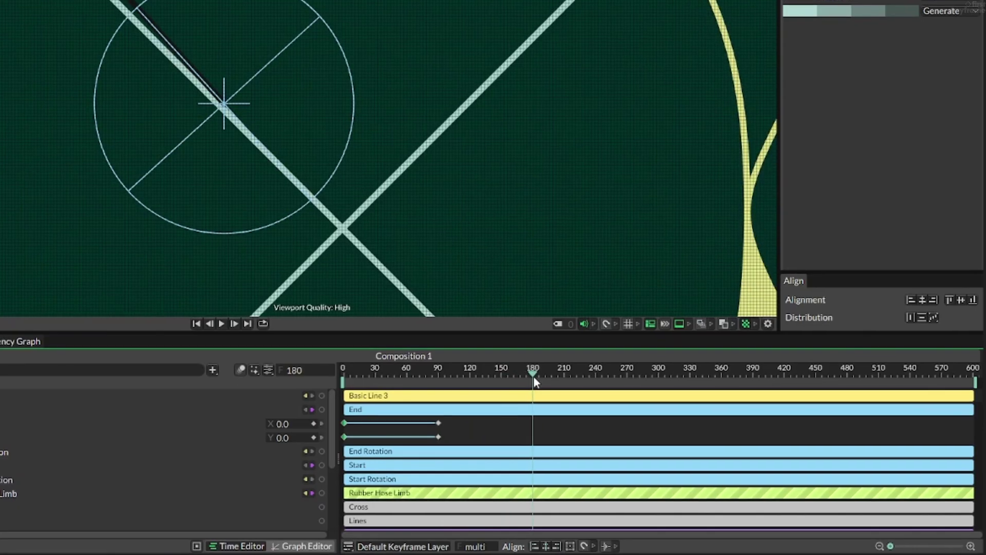
{"action": "key", "text": "ctrl+v"}
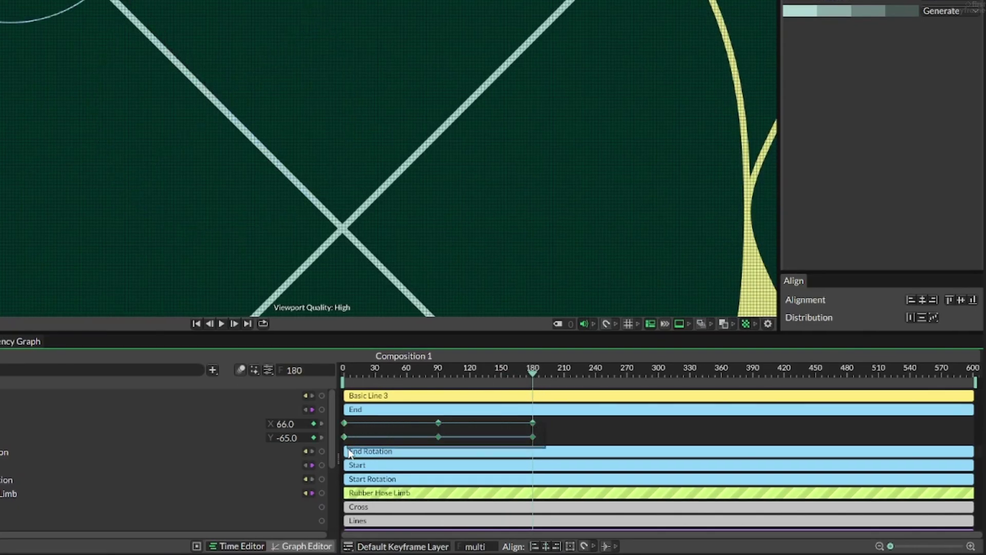
{"action": "left_click", "coordinate": [345, 371]}
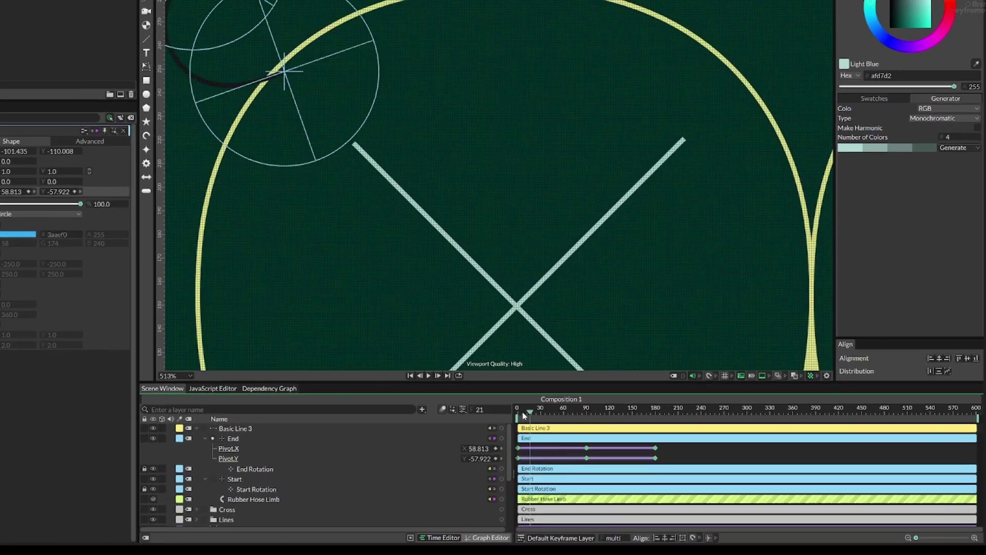
{"action": "key", "text": "space"}
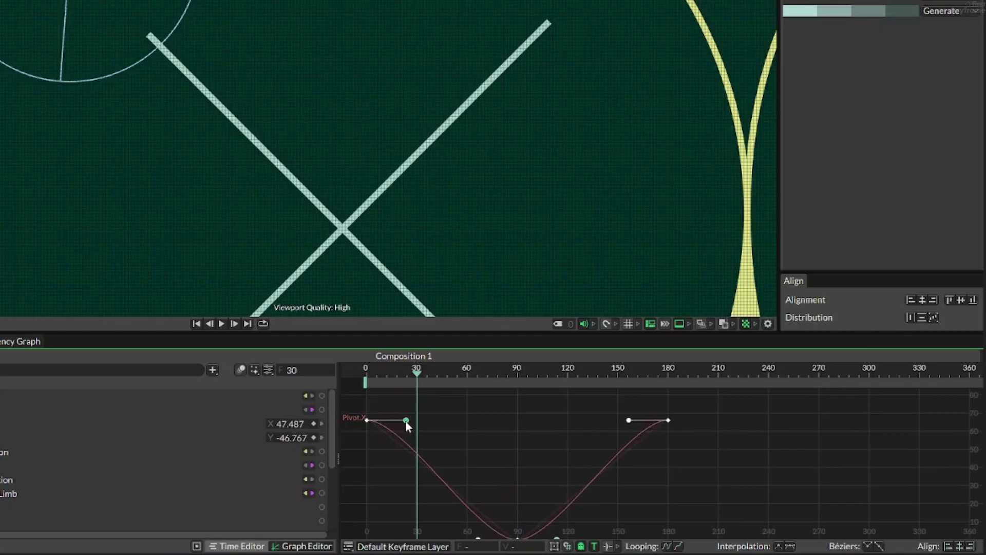
Lengthen the first keyframe's easing handle on the End controller's Pivot.X curve to about frame 42, scrubbing to match the outline's motion.
{"action": "left_click_drag", "start_coordinate": [405, 420], "coordinate": [494, 420]}
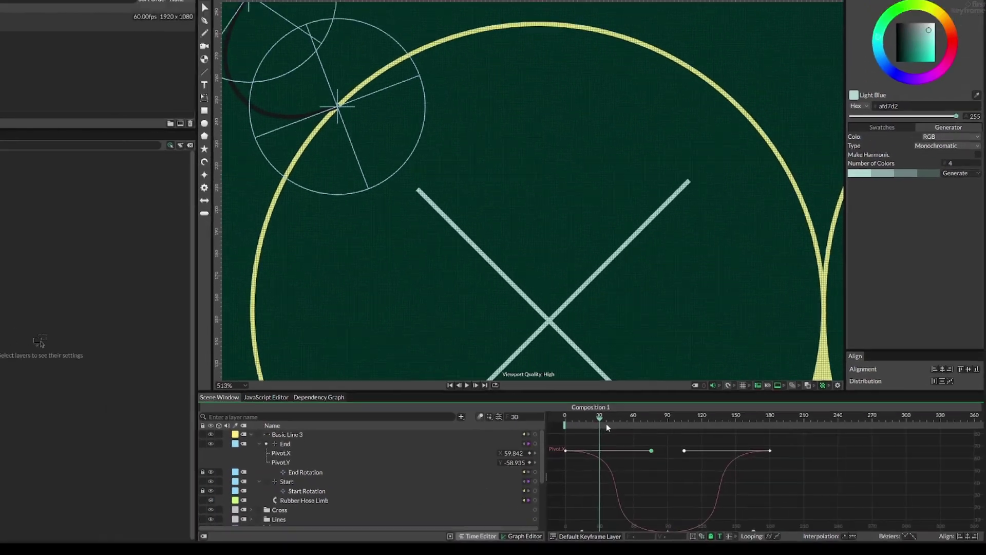
{"action": "mouse_move", "coordinate": [606, 424]}
{"action": "left_mouse_down"}
{"action": "mouse_move", "coordinate": [620, 424]}
{"action": "mouse_move", "coordinate": [597, 423]}
{"action": "left_mouse_up"}
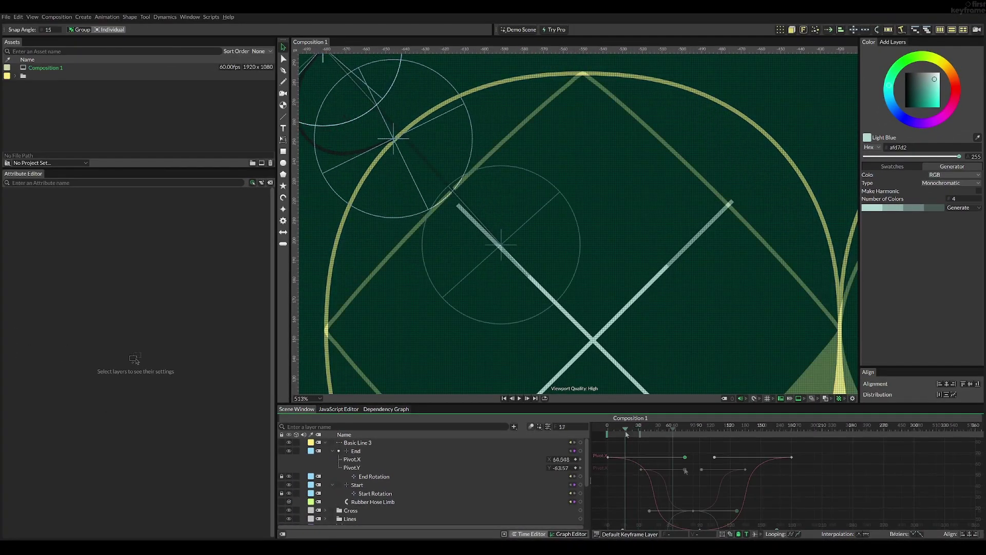
{"action": "left_click_drag", "start_coordinate": [685, 469], "coordinate": [664, 469]}
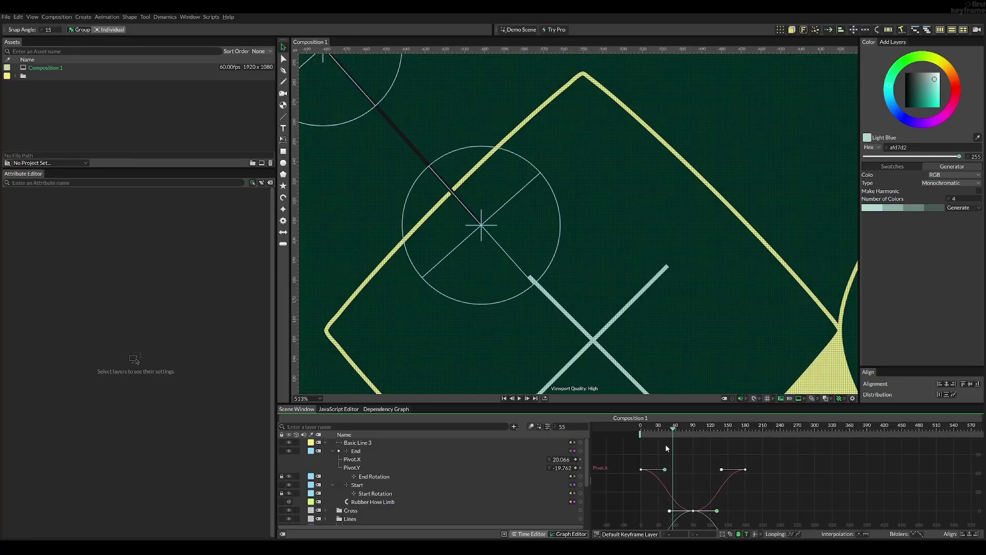
{"action": "mouse_move", "coordinate": [666, 432]}
{"action": "left_mouse_down"}
{"action": "mouse_move", "coordinate": [642, 433]}
{"action": "mouse_move", "coordinate": [692, 437]}
{"action": "mouse_move", "coordinate": [663, 436]}
{"action": "left_mouse_up"}
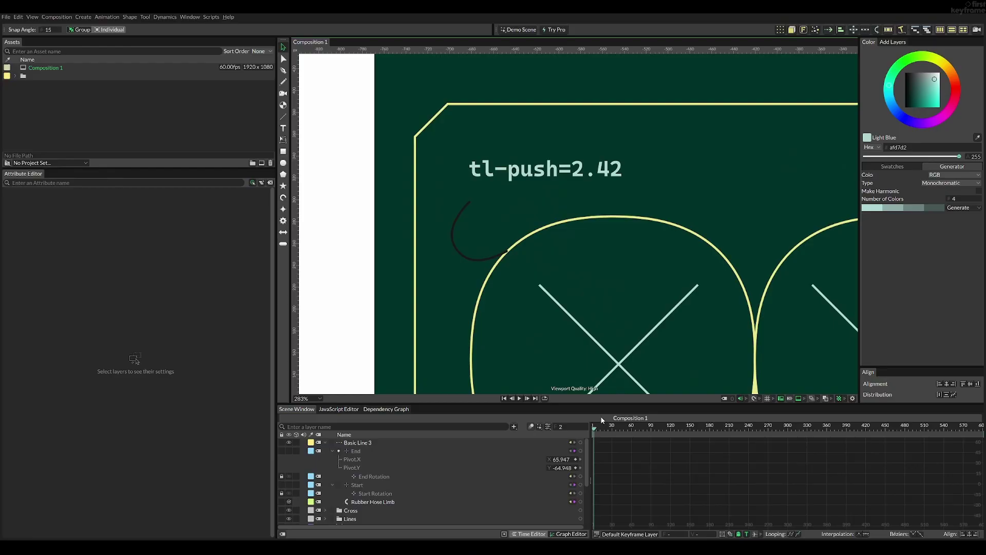
Play the animation from the start with the poster's upper half in view to check the connector between label and super ellipse.
{"action": "left_click_drag", "start_coordinate": [599, 427], "coordinate": [592, 430]}
{"action": "scroll", "coordinate": [506, 352], "scroll_direction": "down", "scroll_amount": 4}
{"action": "left_click_drag", "start_coordinate": [575, 340], "coordinate": [524, 257]}
{"action": "key", "text": "space"}
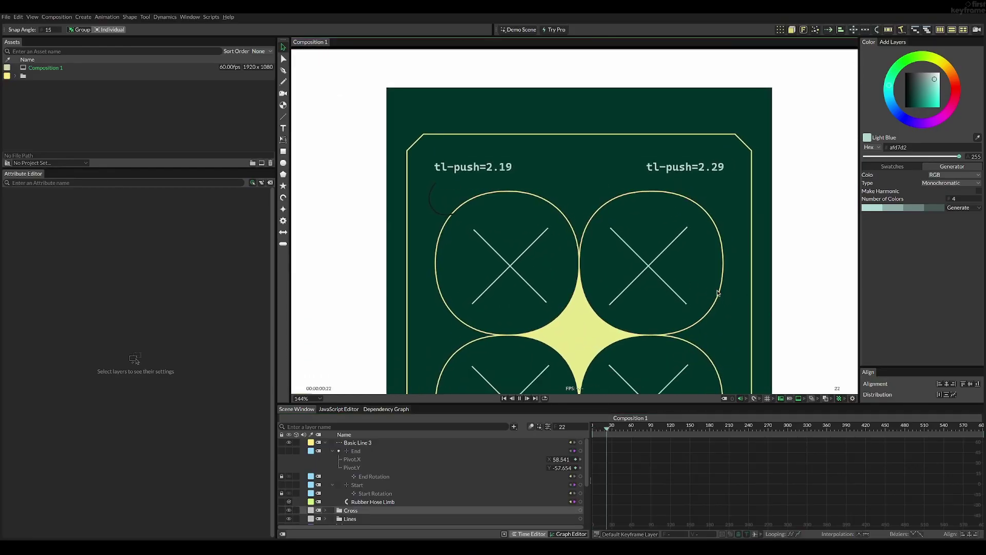